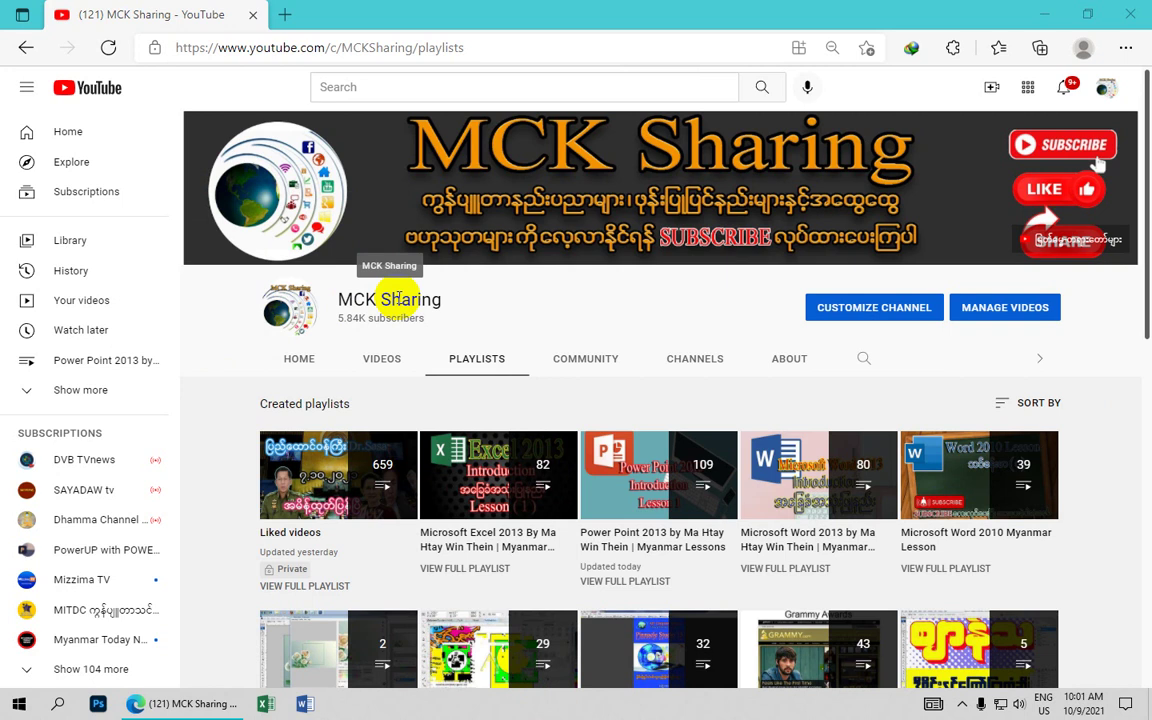
# - Minimize the browser showing the YouTube channel playlists page to reveal the desktop
pyautogui.click(1043, 14)
# - Launch PowerPoint 2013 from its desktop shortcut
pyautogui.click(497, 193)
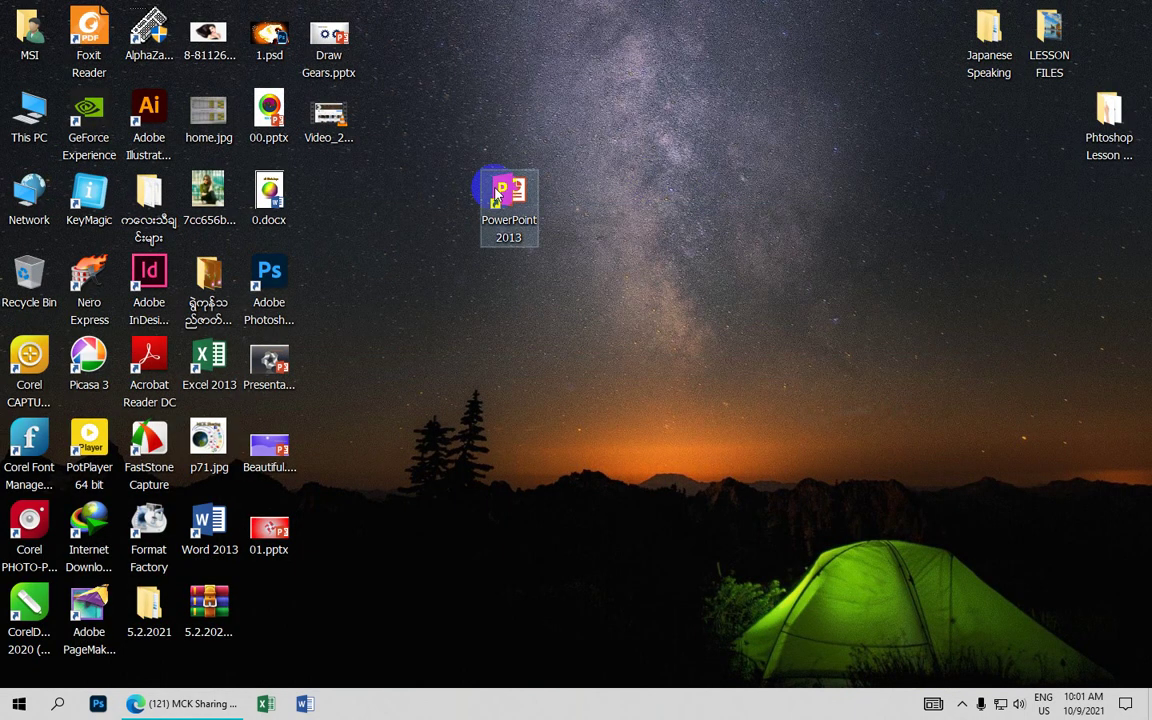
pyautogui.moveTo(465, 139); pyautogui.dragTo(571, 270)
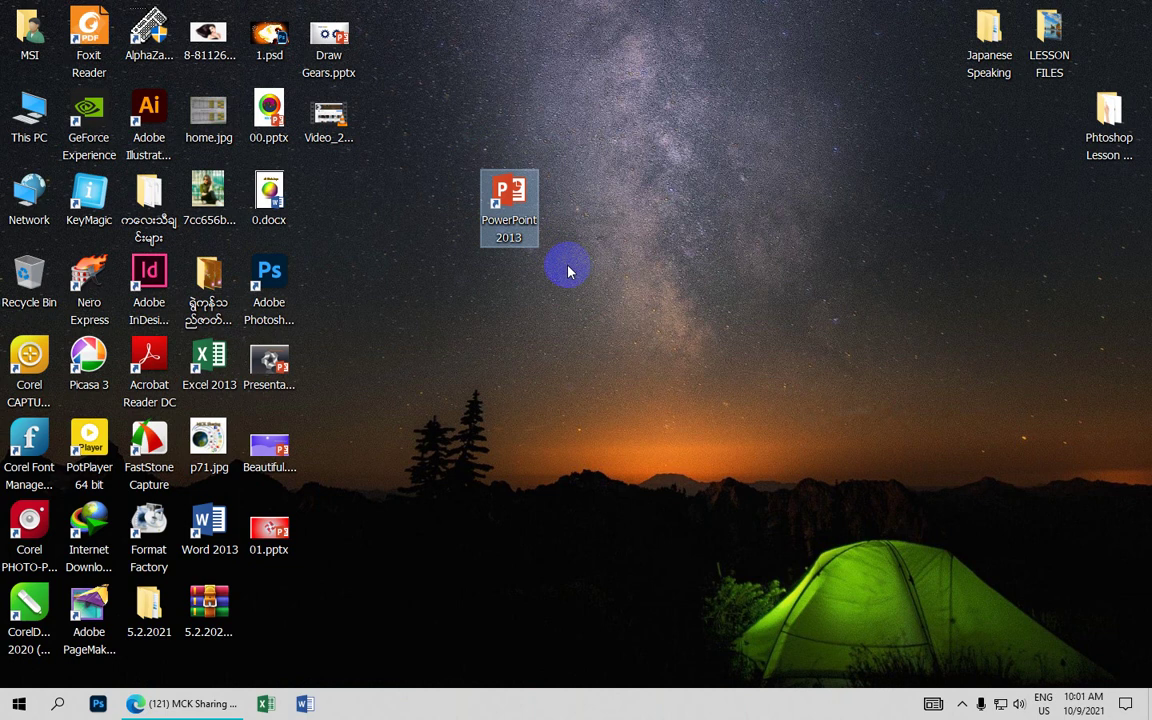
pyautogui.press('Return')
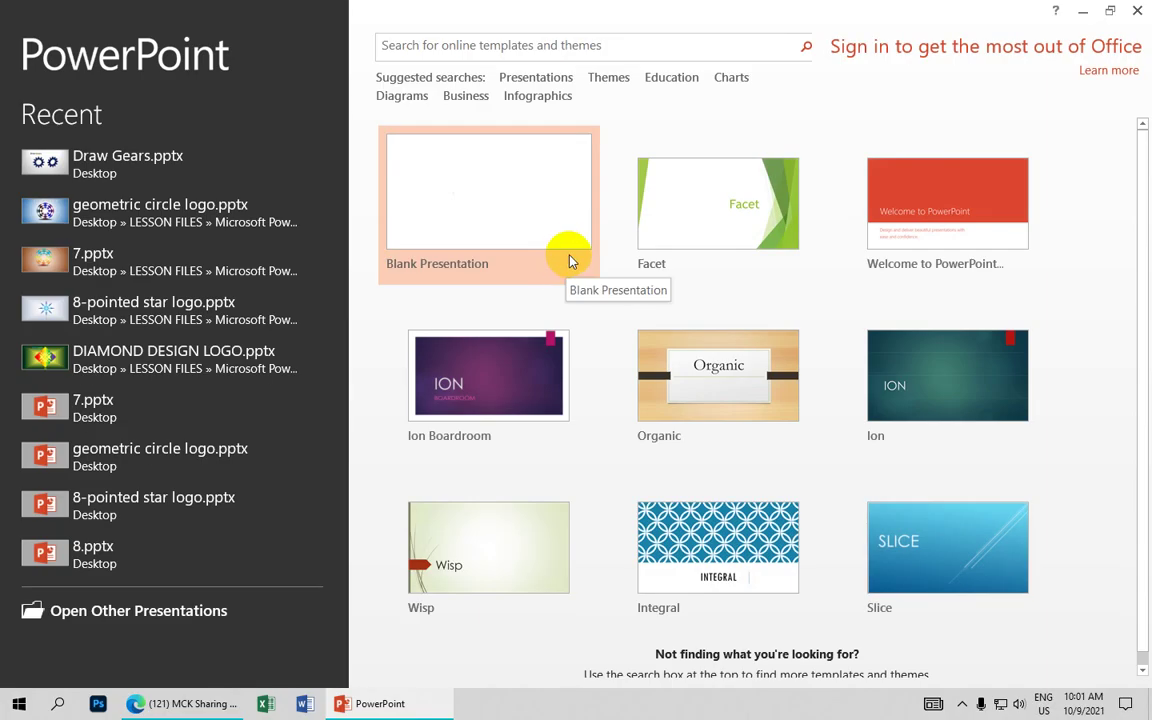
# - Start a Blank Presentation and delete its title and subtitle placeholders
pyautogui.click(573, 259)
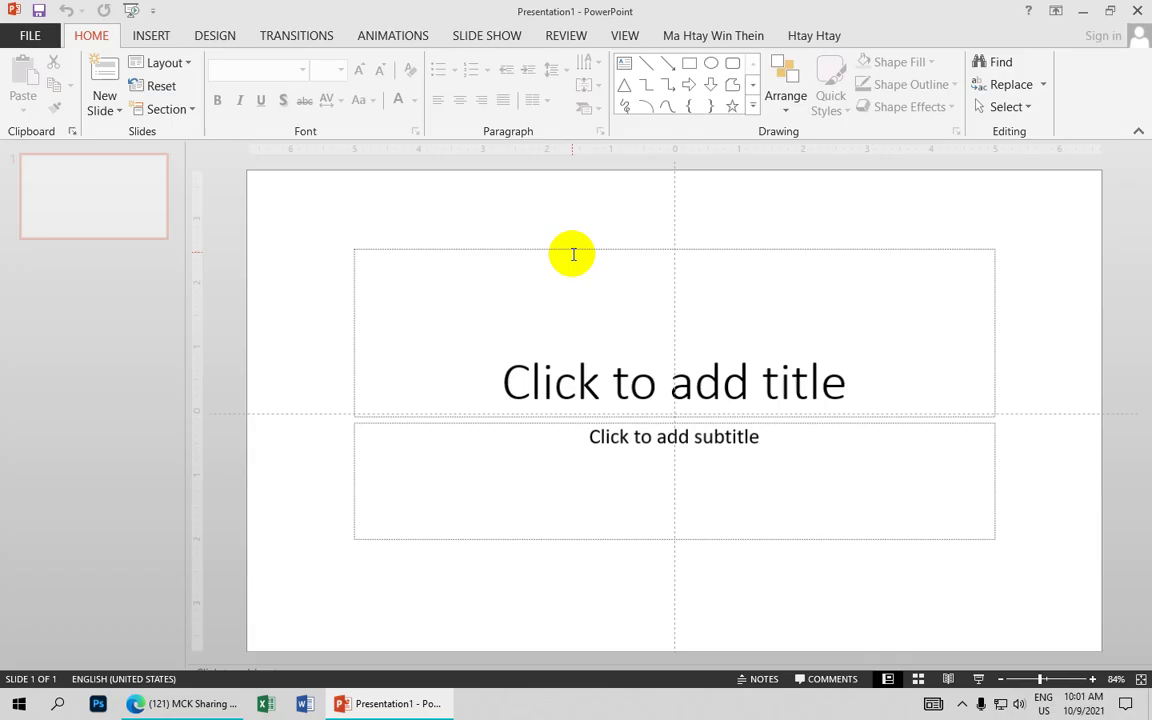
pyautogui.click(733, 249)
pyautogui.press('Delete')
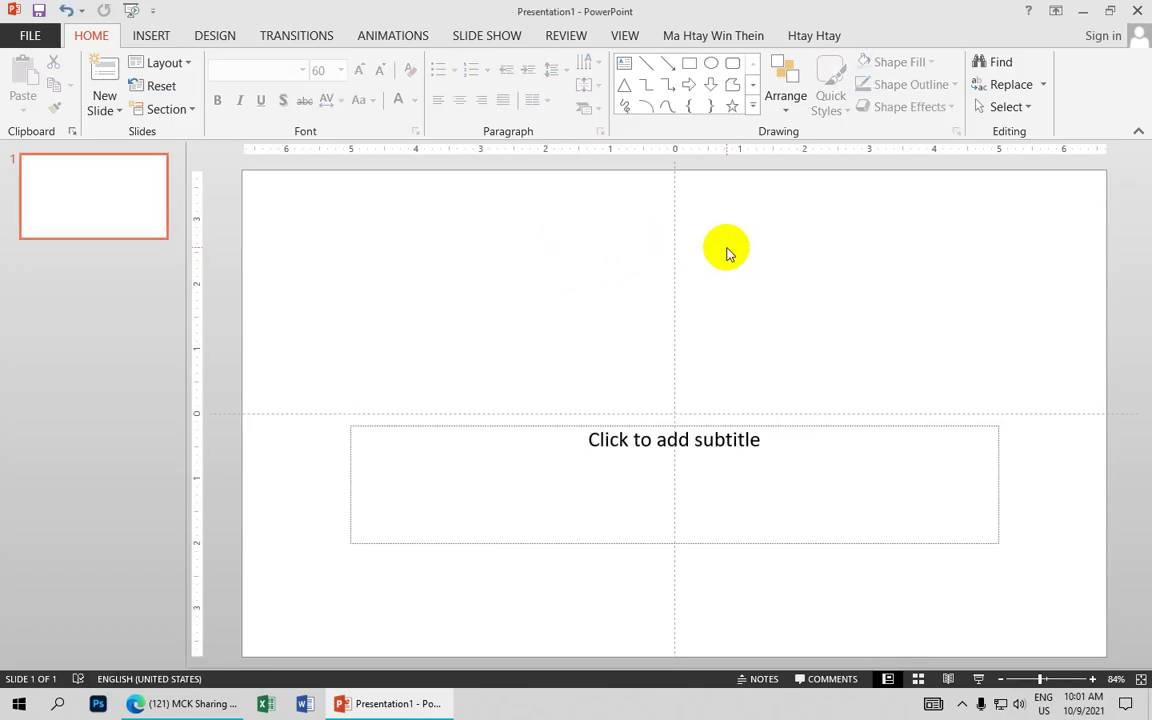
pyautogui.click(776, 425)
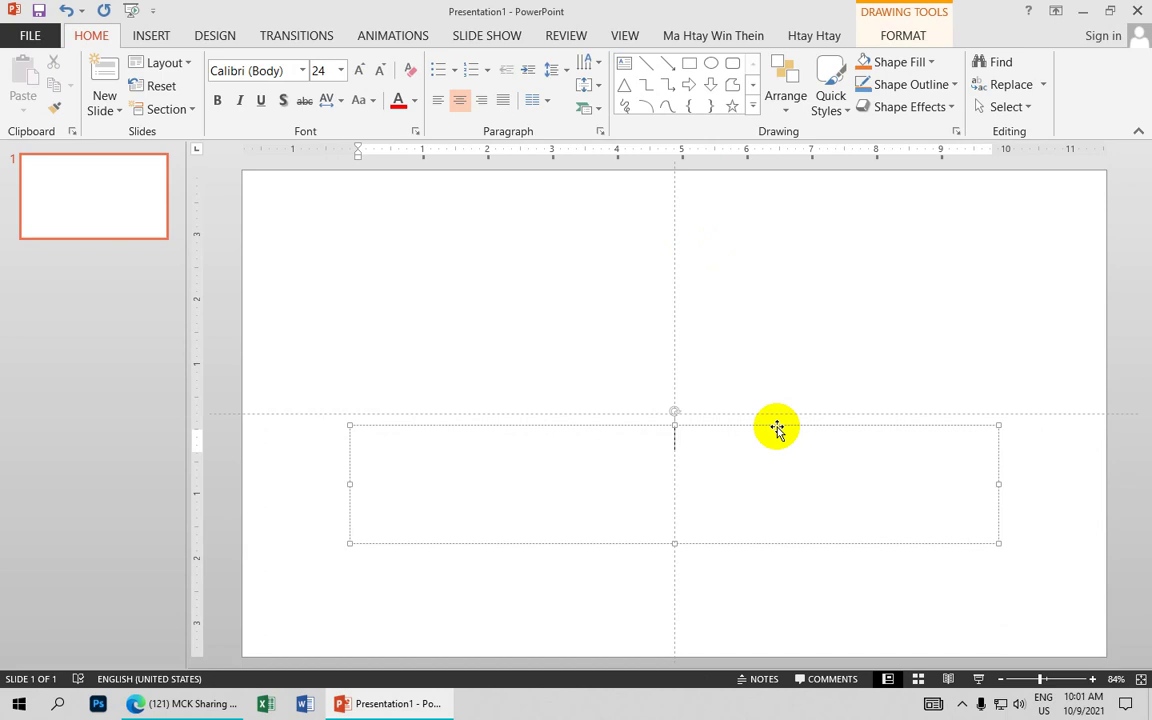
pyautogui.press('Delete')
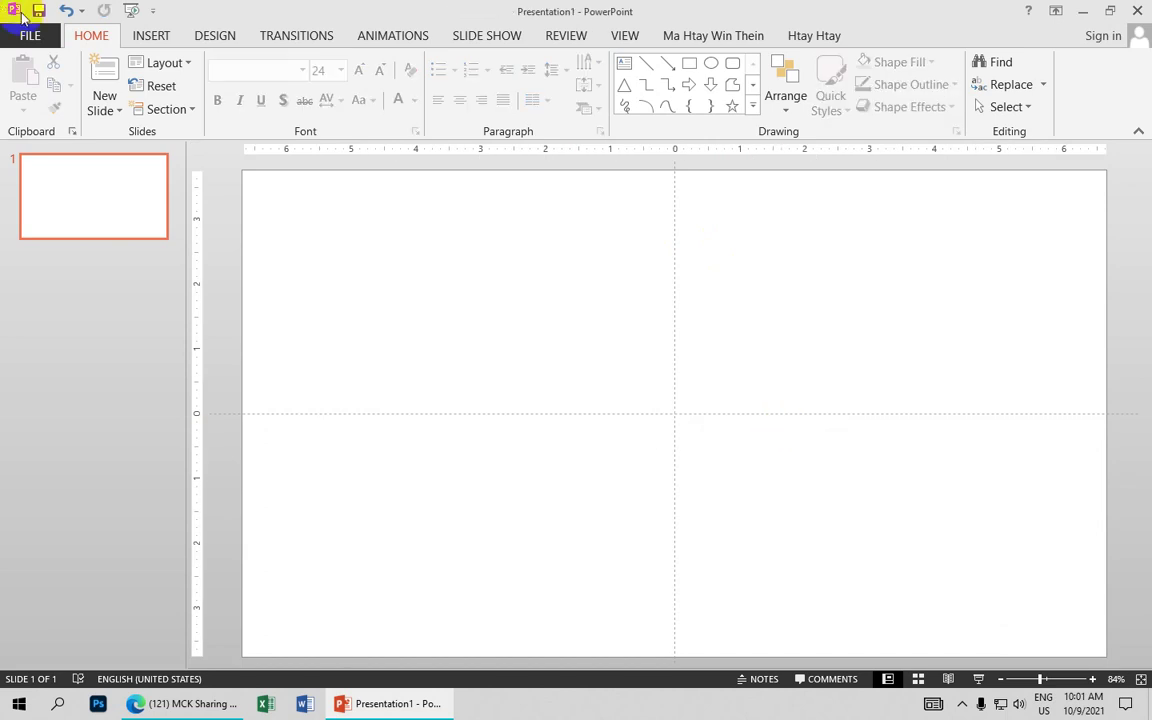
# - Pick the Oval from the Insert Shapes gallery
pyautogui.click(145, 36)
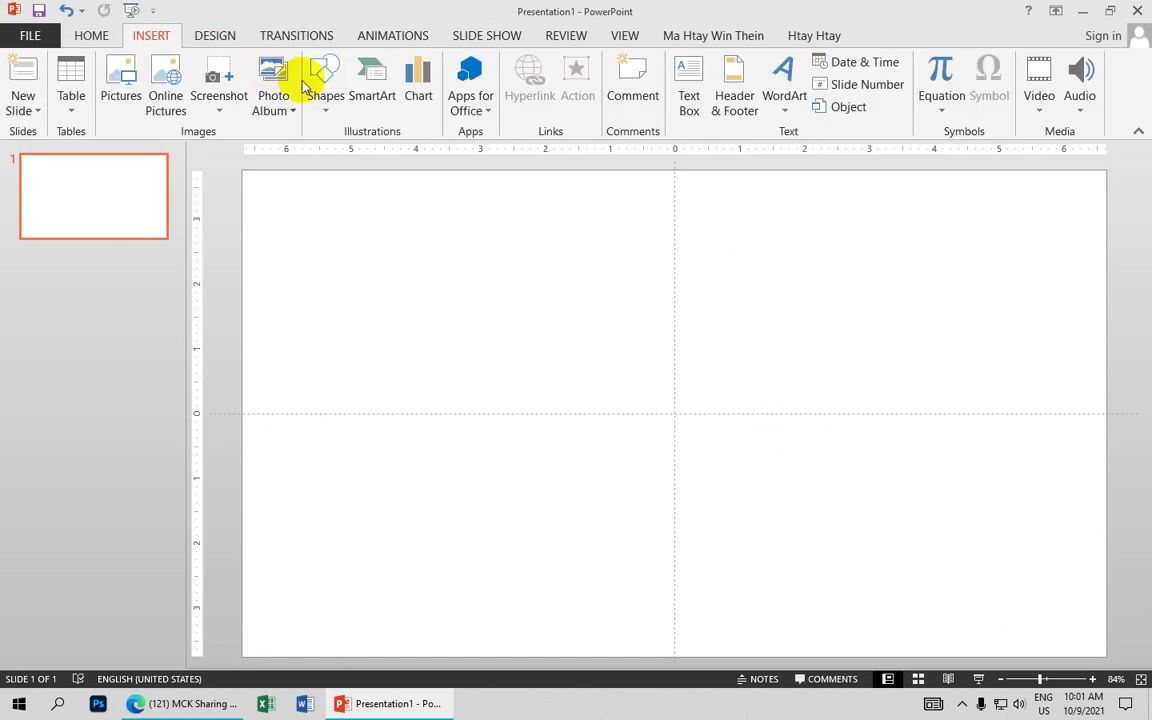
pyautogui.click(325, 105)
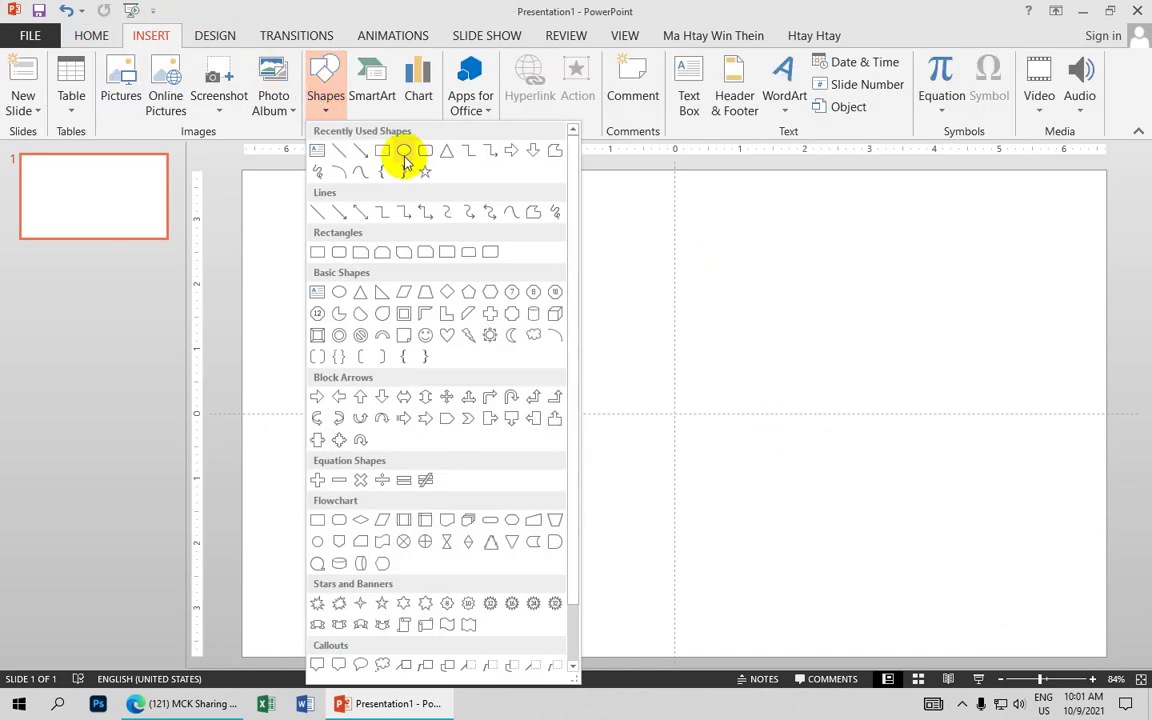
pyautogui.click(382, 150)
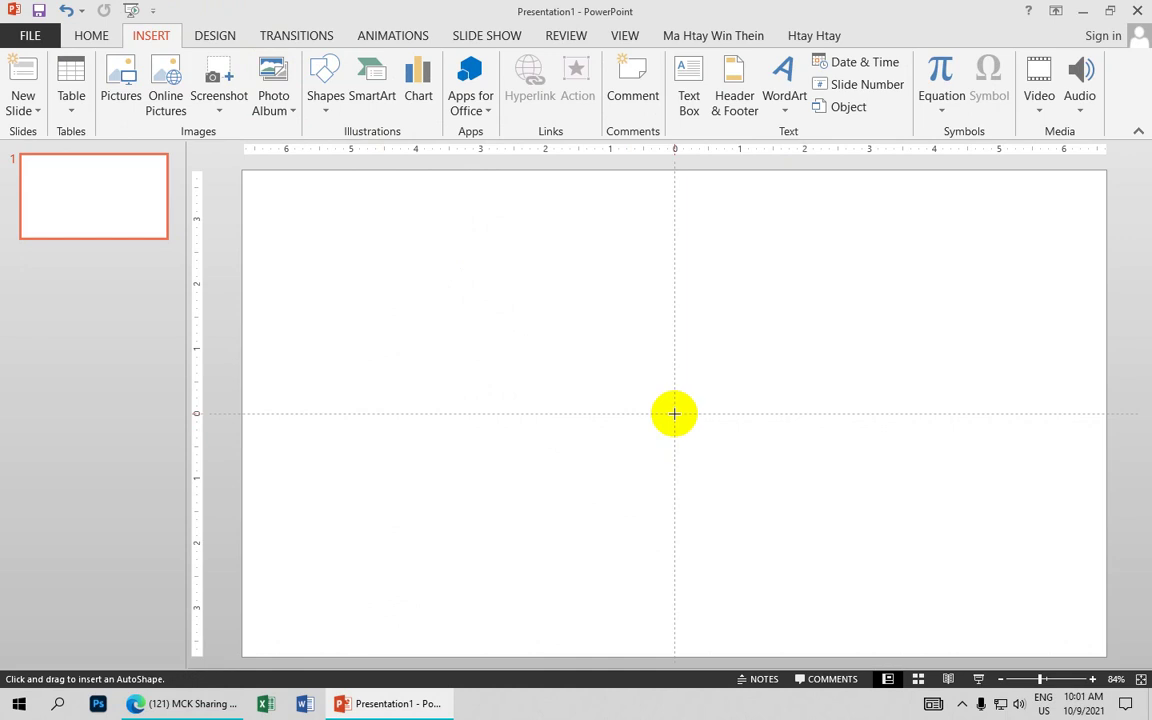
# - Replace the small oval with a large 3.34-inch circle drawn from the slide centre
pyautogui.click(674, 414)
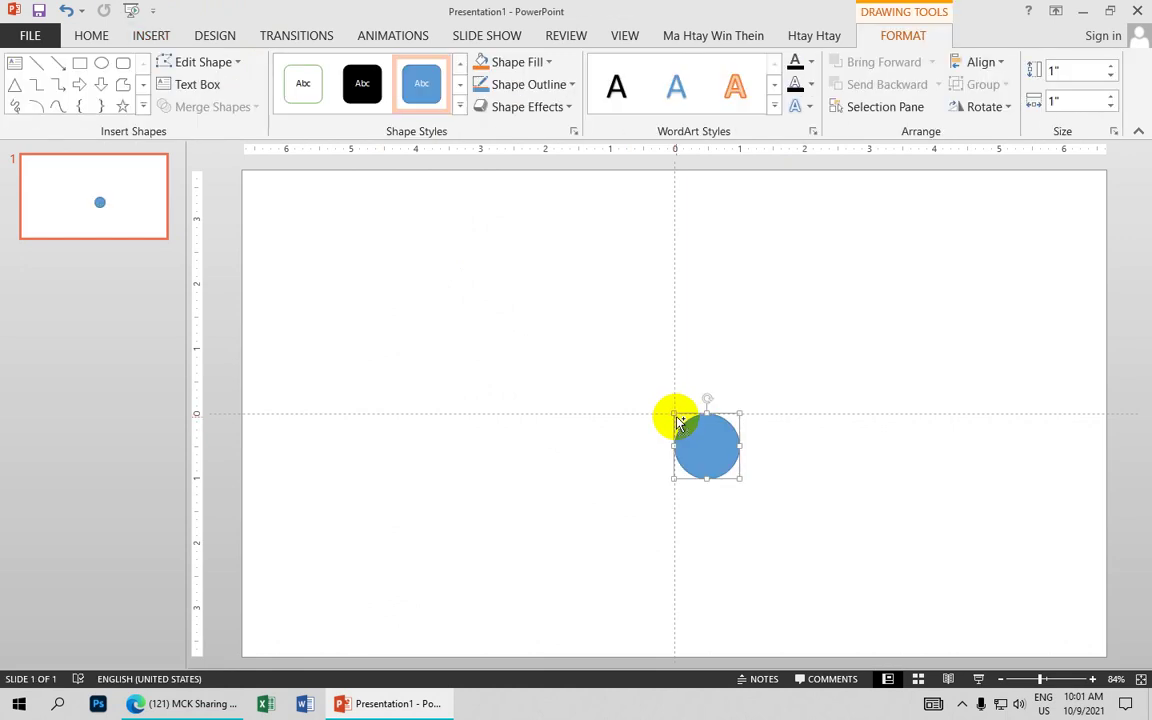
pyautogui.hotkey('ctrl', 'z')
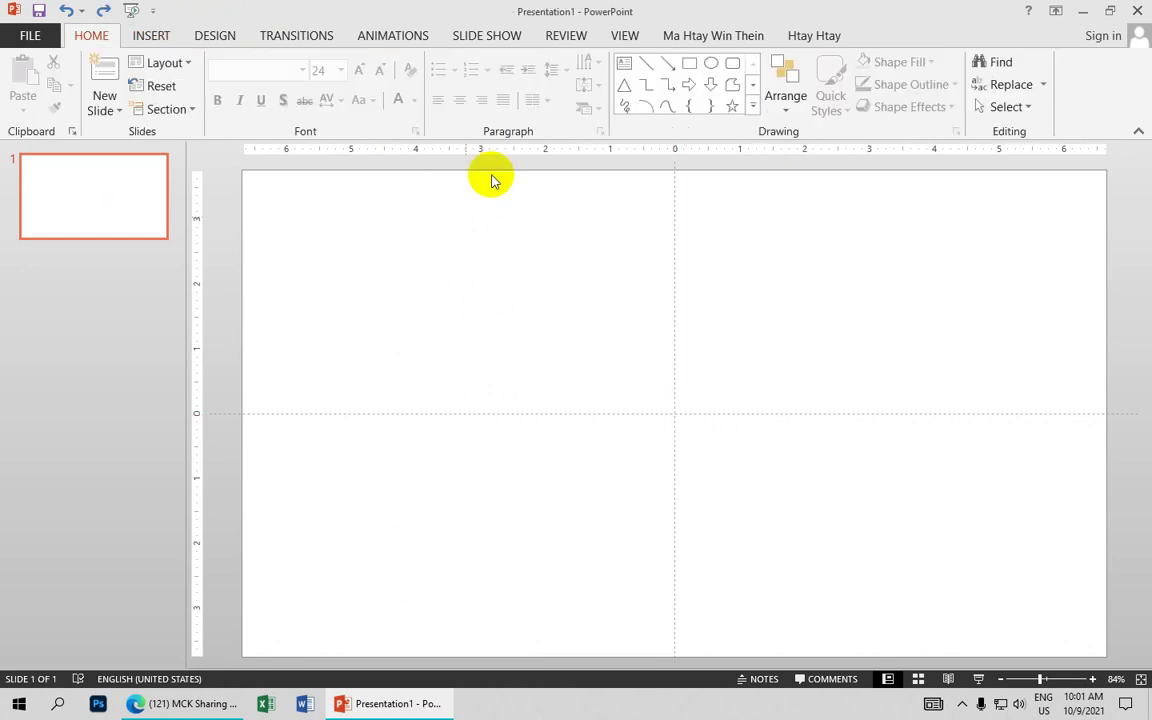
pyautogui.click(711, 63)
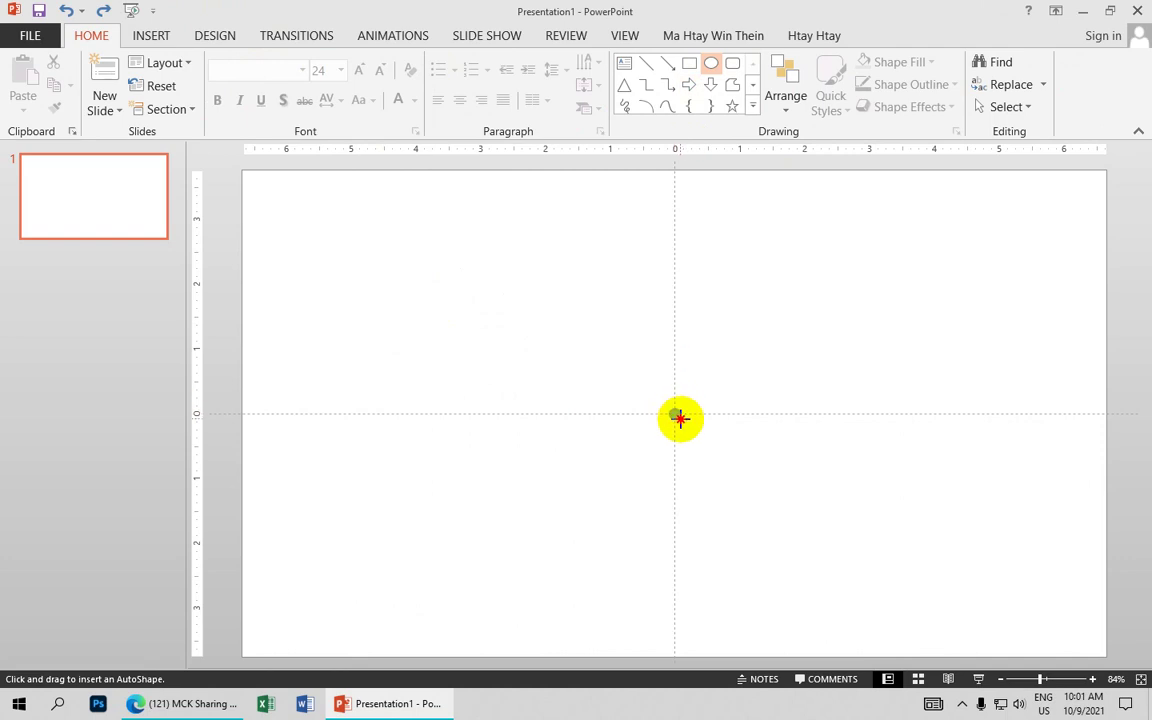
pyautogui.moveTo(673, 413); pyautogui.dragTo(767, 521)
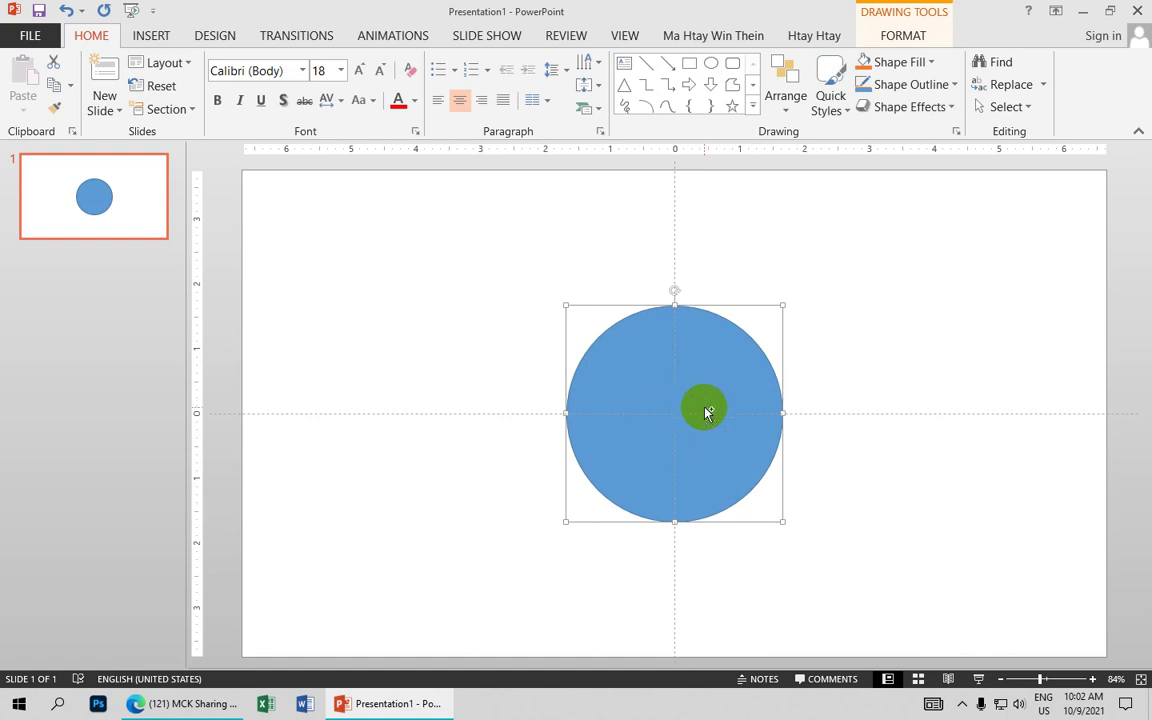
# - Make an overlapping copy of the circle offset slightly right, then select both circles
pyautogui.moveTo(706, 412); pyautogui.dragTo(731, 399)
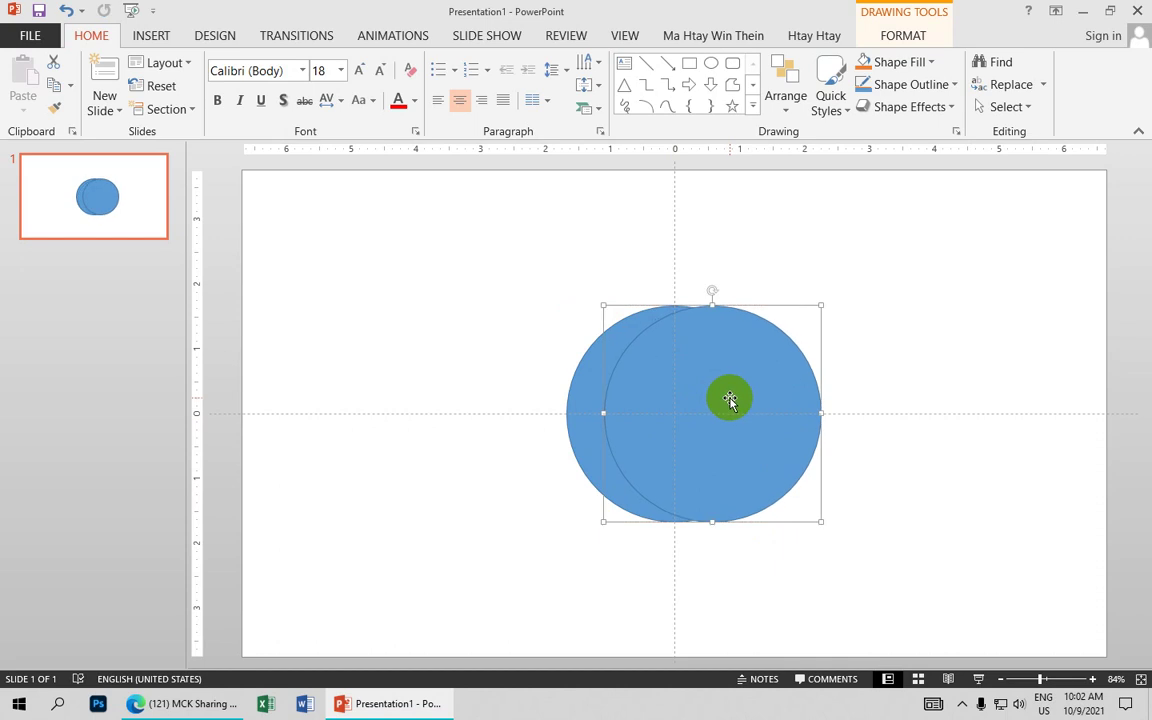
pyautogui.hotkey('ctrl', 'Right')
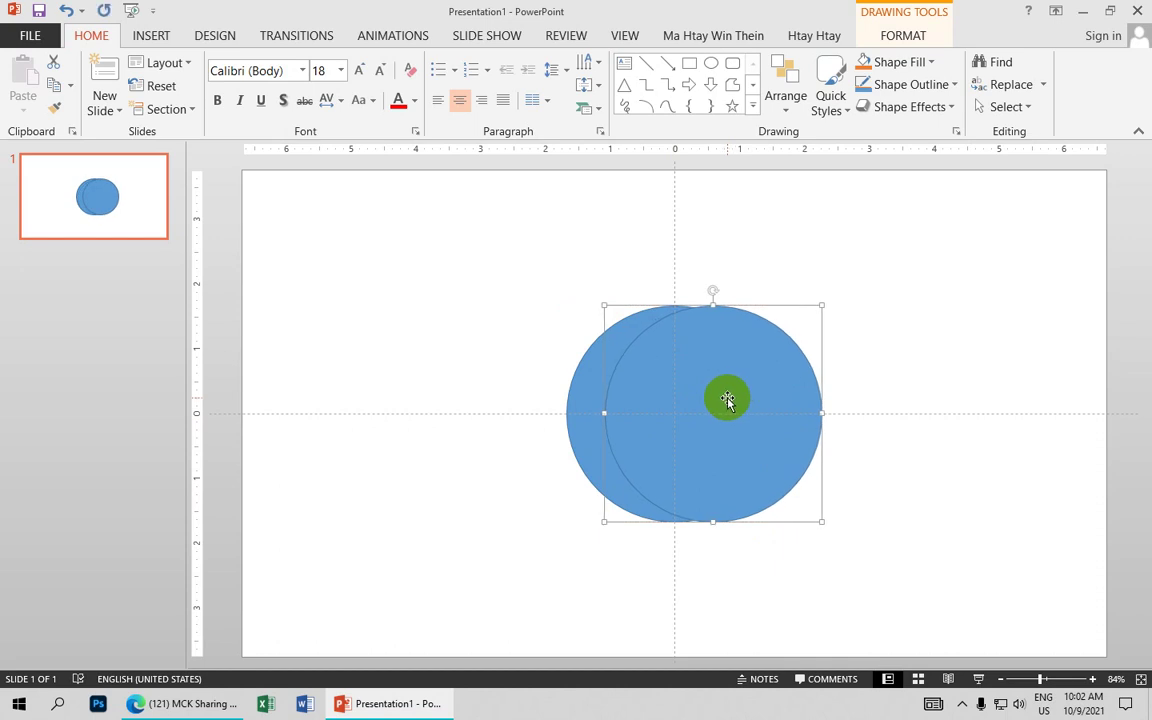
pyautogui.moveTo(727, 399); pyautogui.dragTo(728, 393)
pyautogui.hotkey('ctrl', 'Left')
pyautogui.hotkey('ctrl', 'Left')
pyautogui.hotkey('ctrl', 'Left')
pyautogui.hotkey('ctrl', 'Left')
pyautogui.hotkey('ctrl', 'Left')
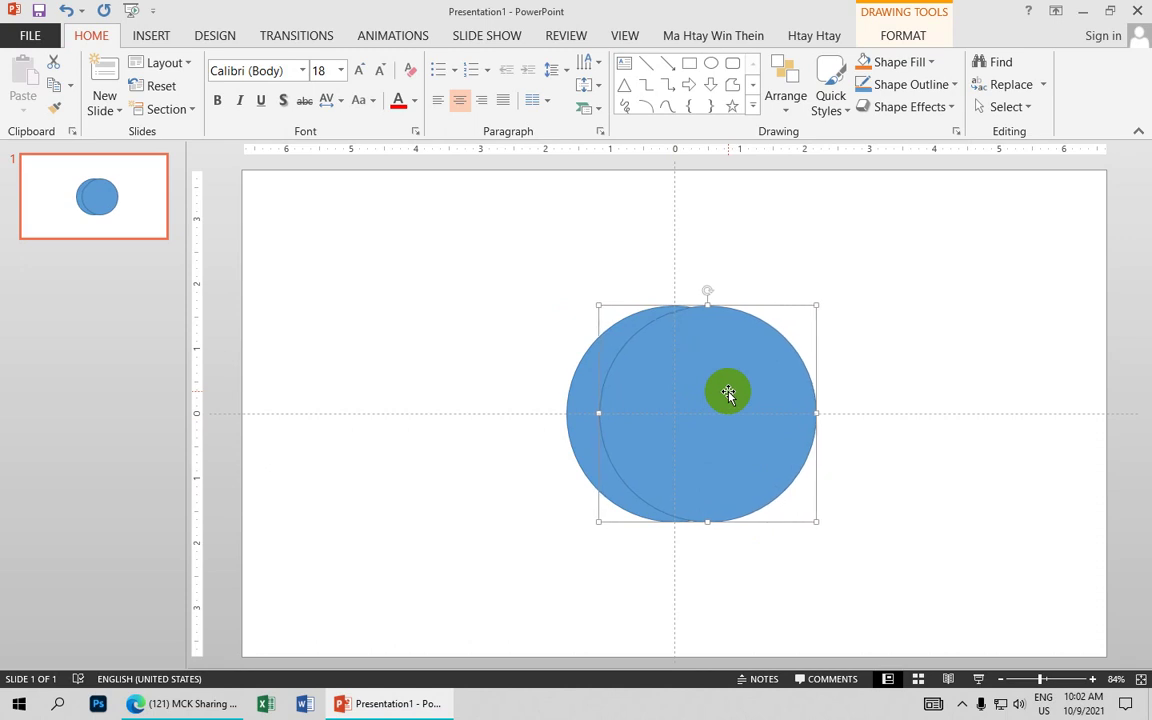
pyautogui.hotkey('ctrl', 'Right')
pyautogui.hotkey('ctrl', 'Right')
pyautogui.hotkey('ctrl', 'Right')
pyautogui.hotkey('ctrl', 'Right')
pyautogui.hotkey('ctrl', 'Right')
pyautogui.hotkey('ctrl', 'Right')
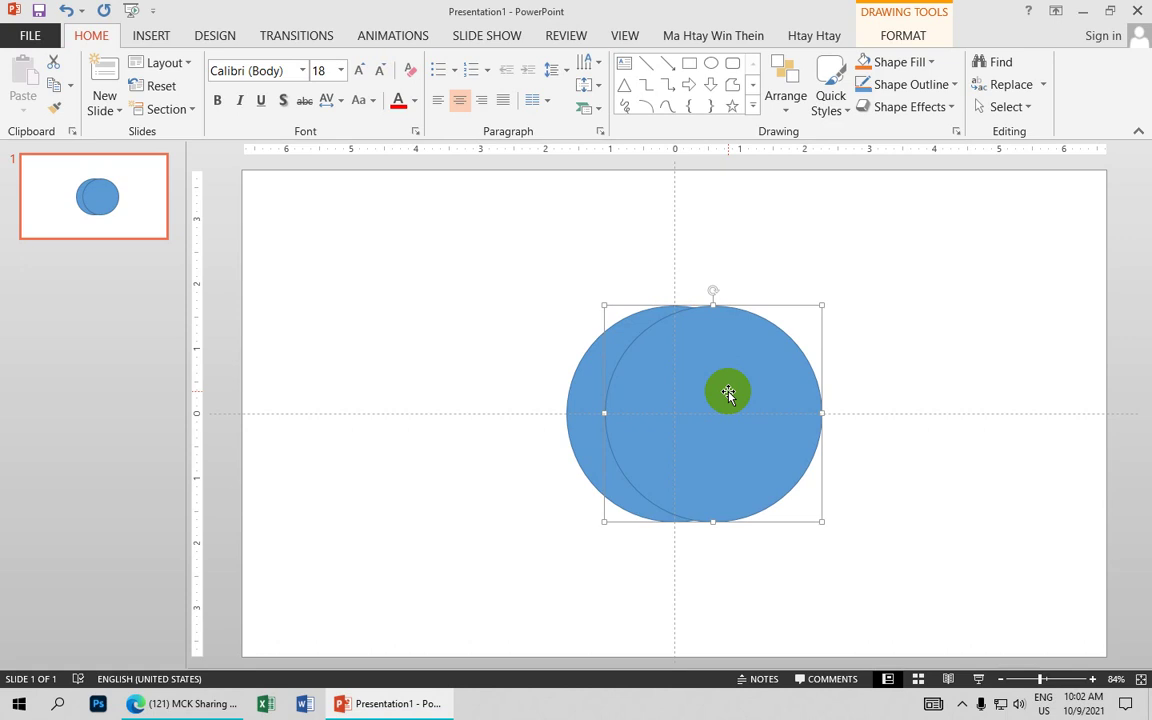
pyautogui.hotkey('ctrl', 'a')
# - Merge Shapes > Subtract the right circle from the left to form a crescent
pyautogui.click(903, 36)
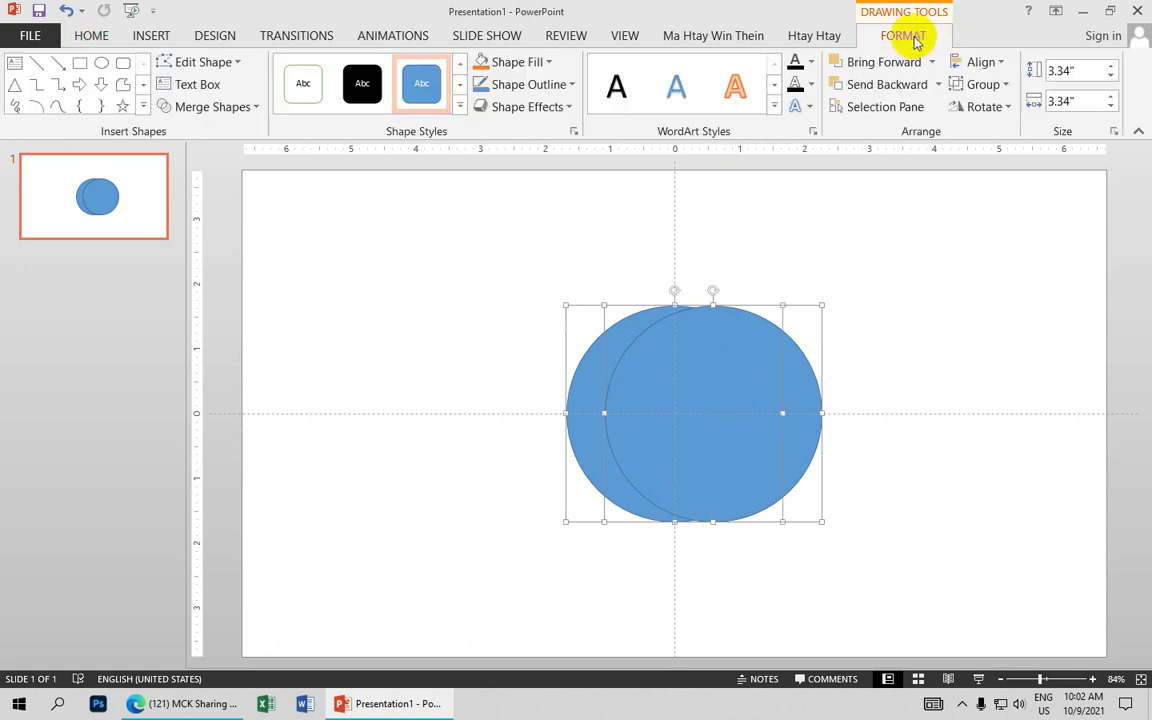
pyautogui.click(237, 108)
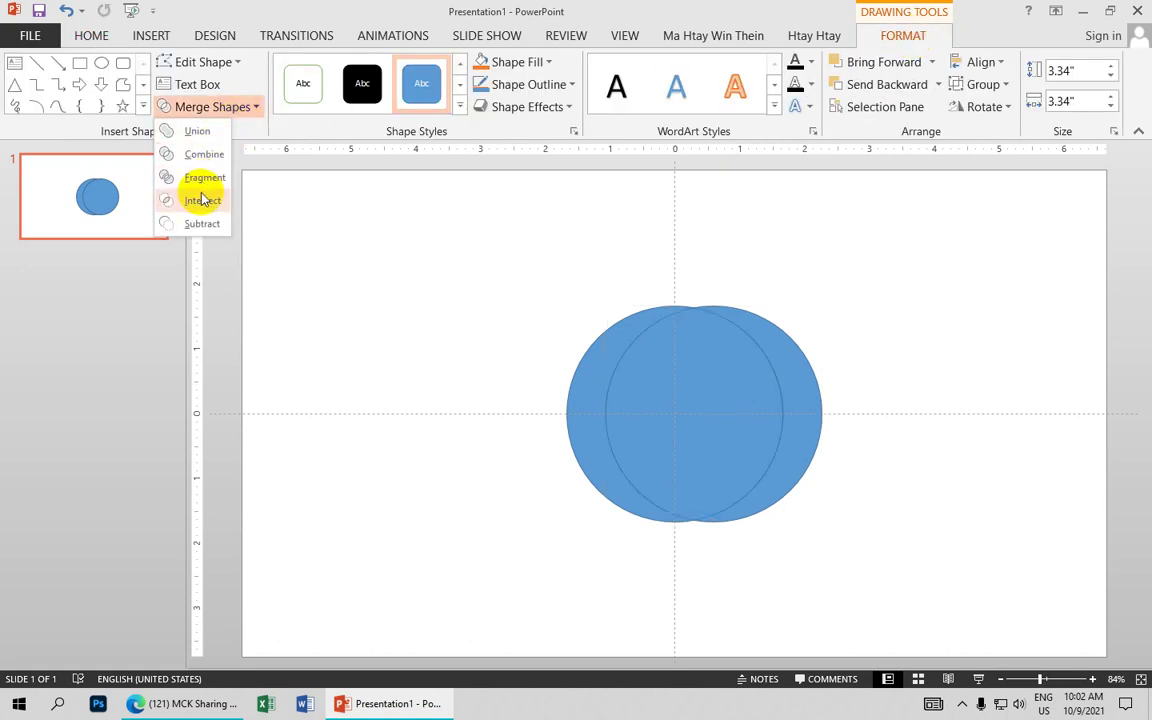
pyautogui.click(202, 224)
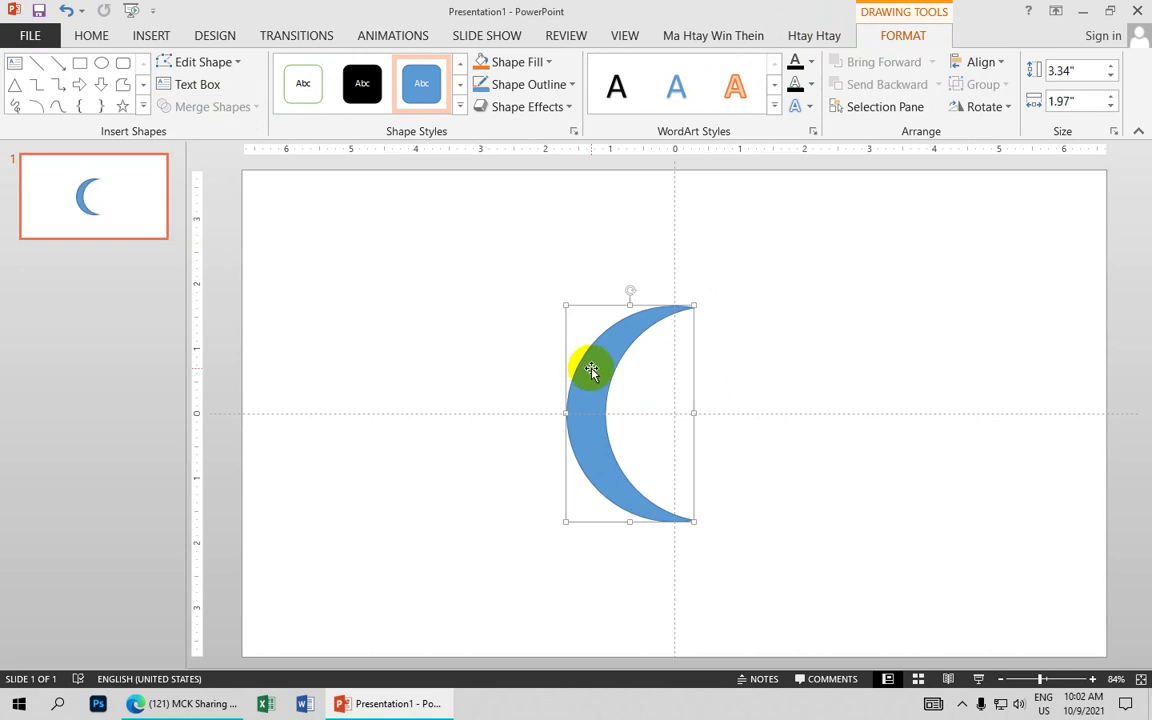
# - Copy the crescent to the upper right and add another slightly offset copy, then select all three
pyautogui.keyDown('ctrl'); pyautogui.moveTo(594, 373); pyautogui.dragTo(938, 276); pyautogui.keyUp('ctrl')
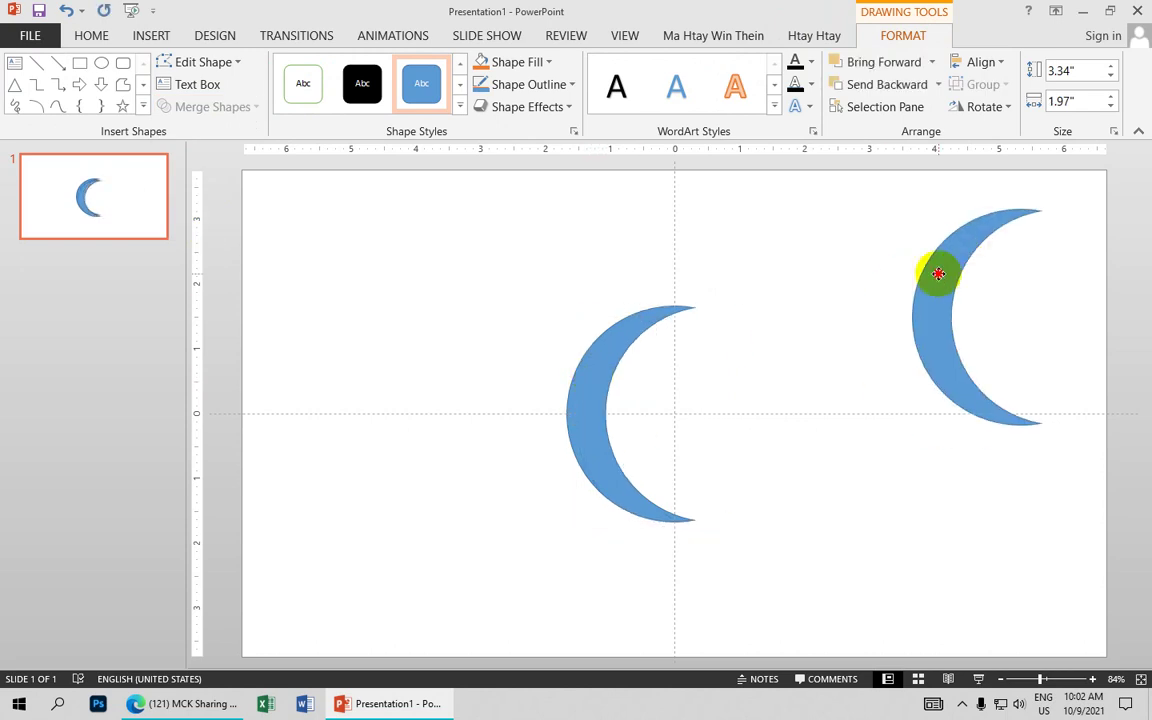
pyautogui.click(594, 358)
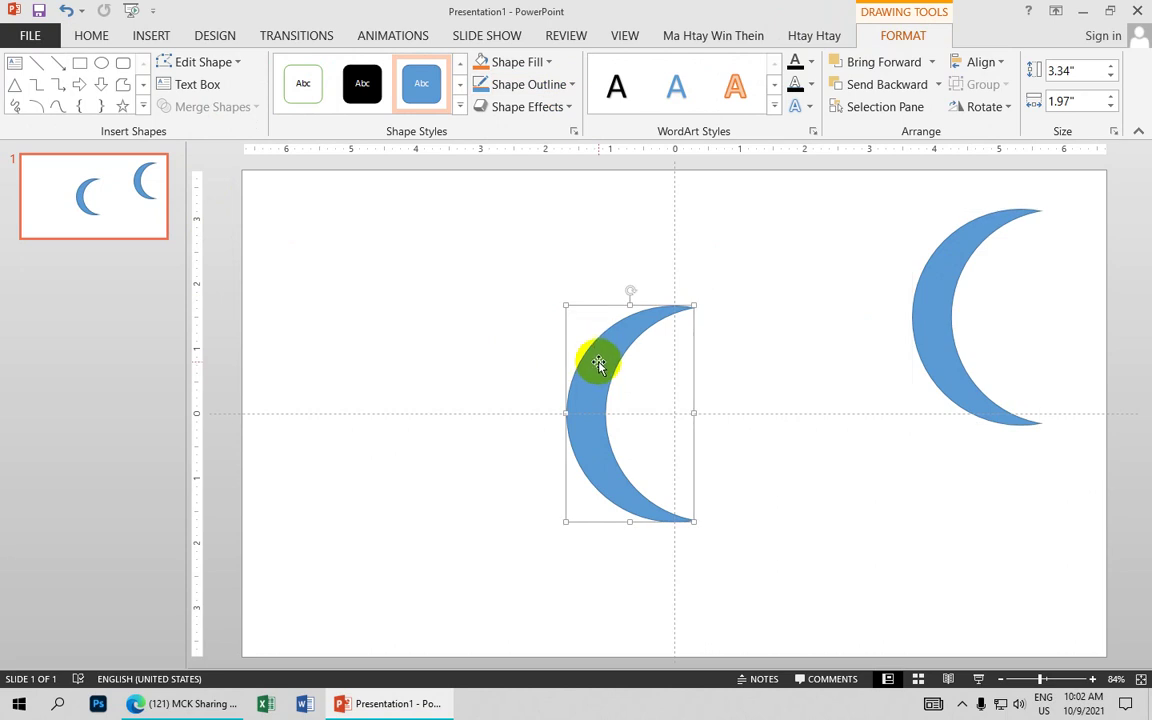
pyautogui.moveTo(598, 364); pyautogui.dragTo(607, 370)
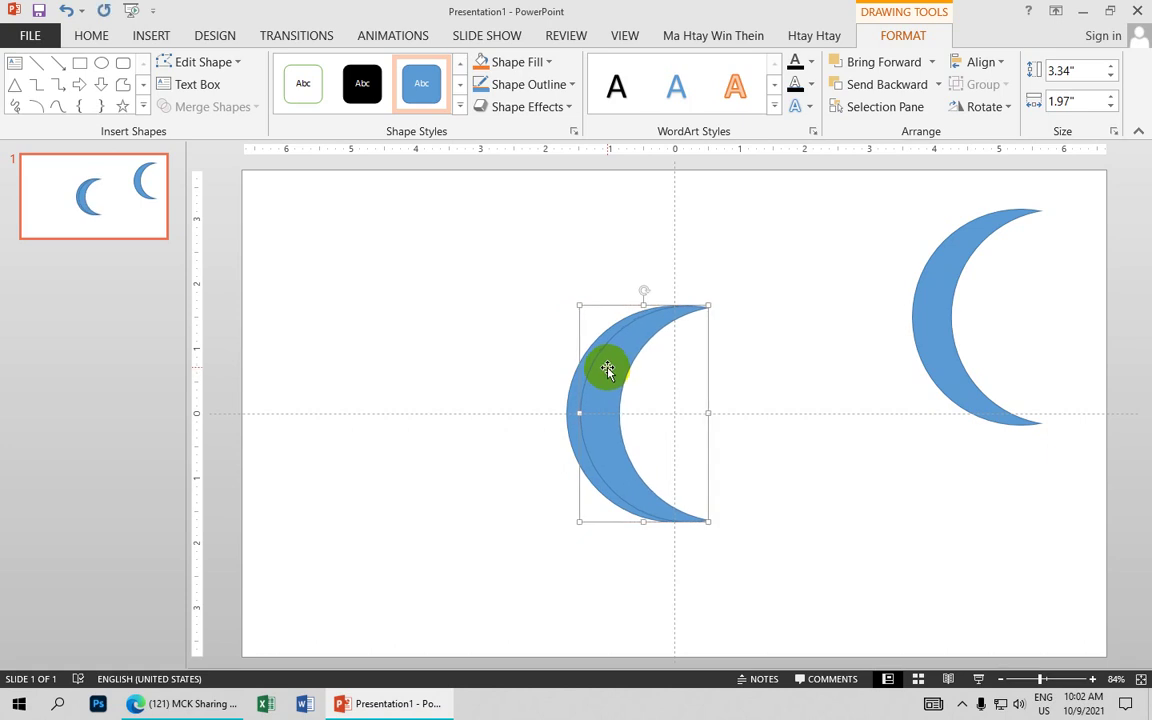
pyautogui.hotkey('ctrl', 'a')
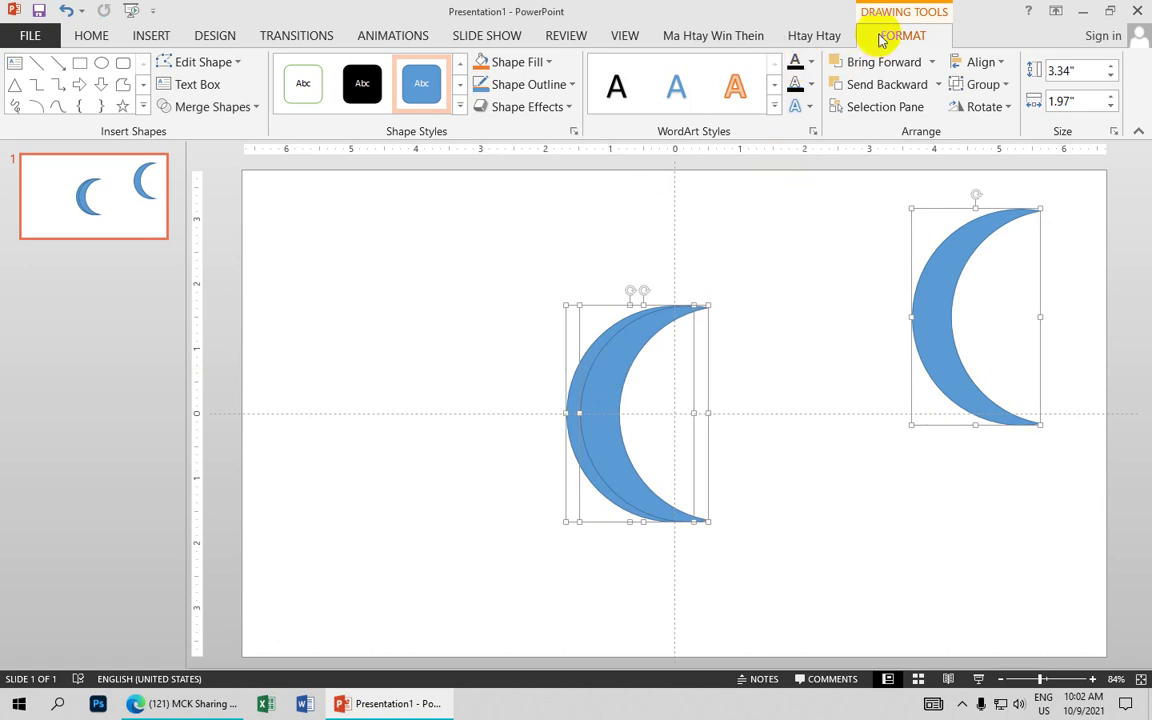
# - Subtract the two centre crescents into a thin sliver and move the upper-right crescent beside it
pyautogui.click(246, 108)
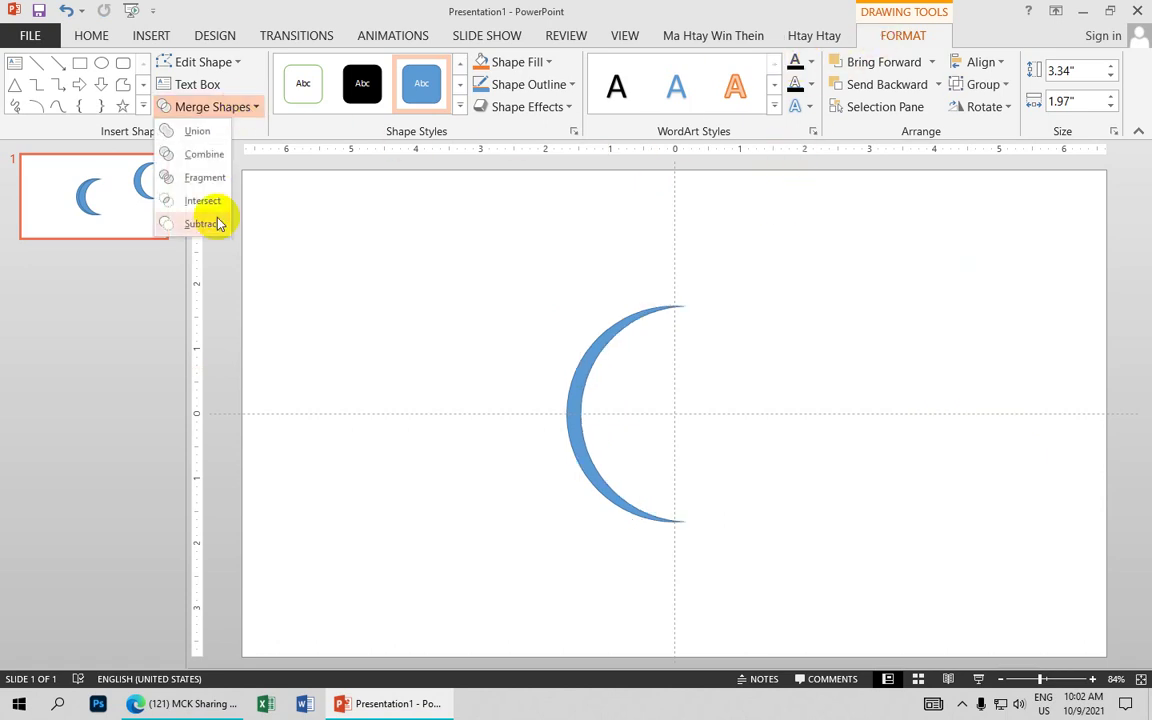
pyautogui.click(744, 243)
pyautogui.click(746, 256)
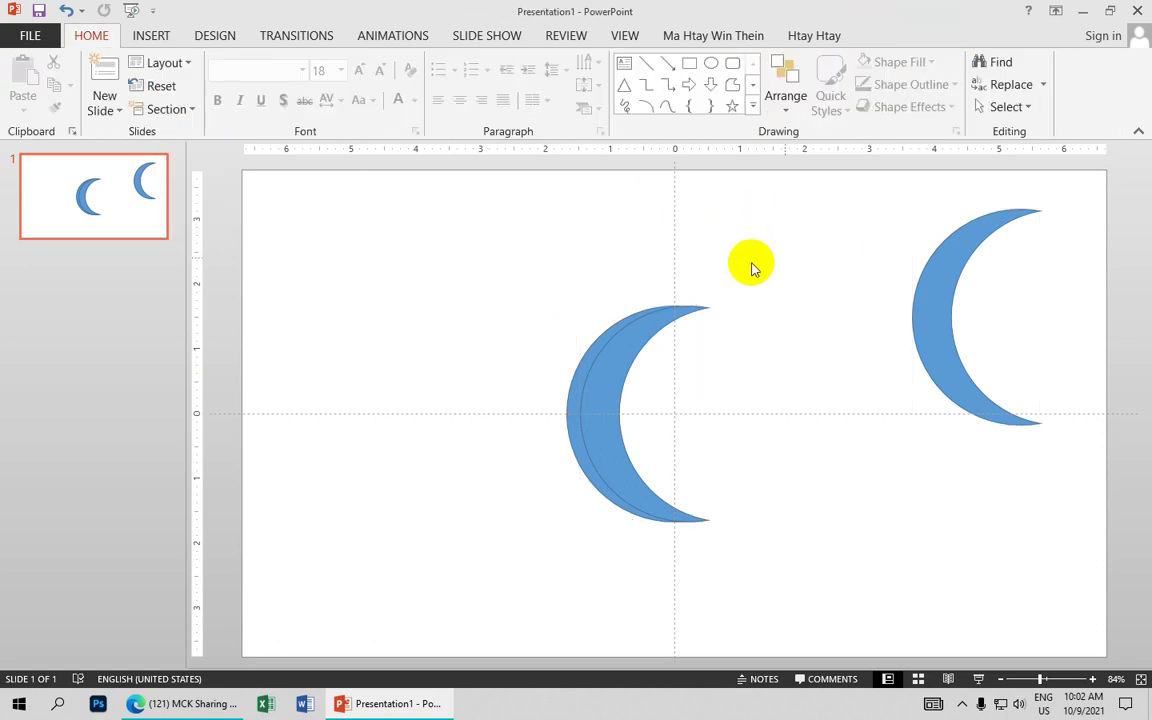
pyautogui.click(582, 373)
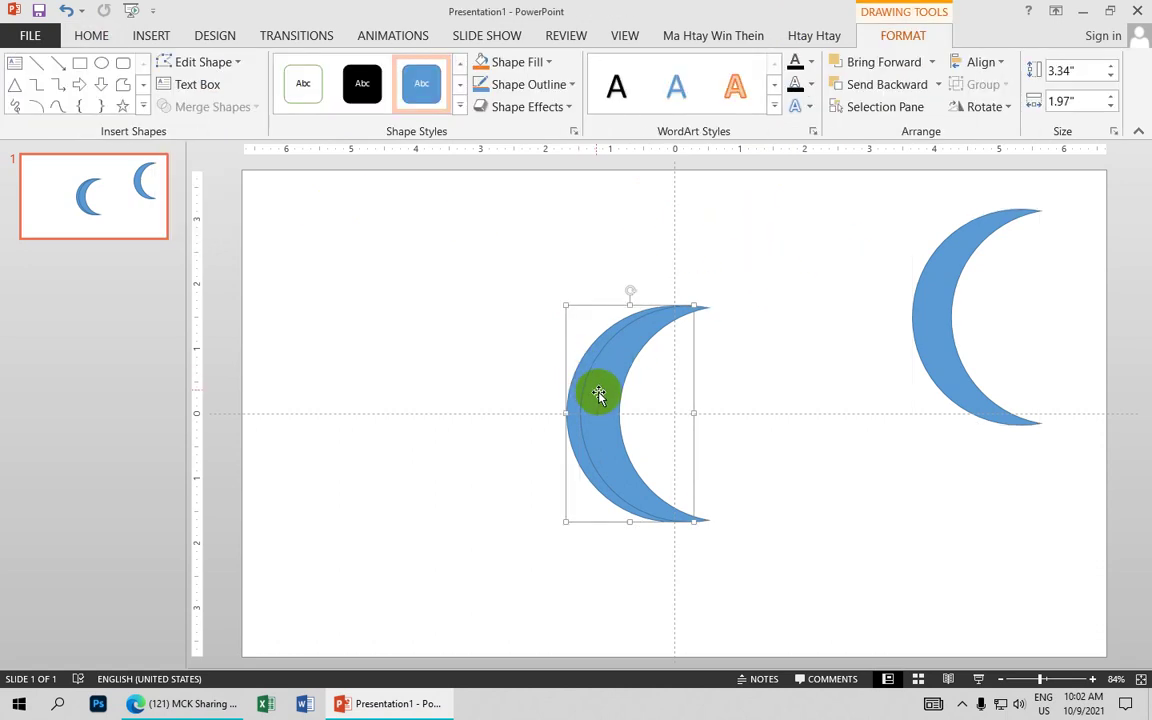
pyautogui.keyDown('shift'); pyautogui.click(601, 395); pyautogui.keyUp('shift')
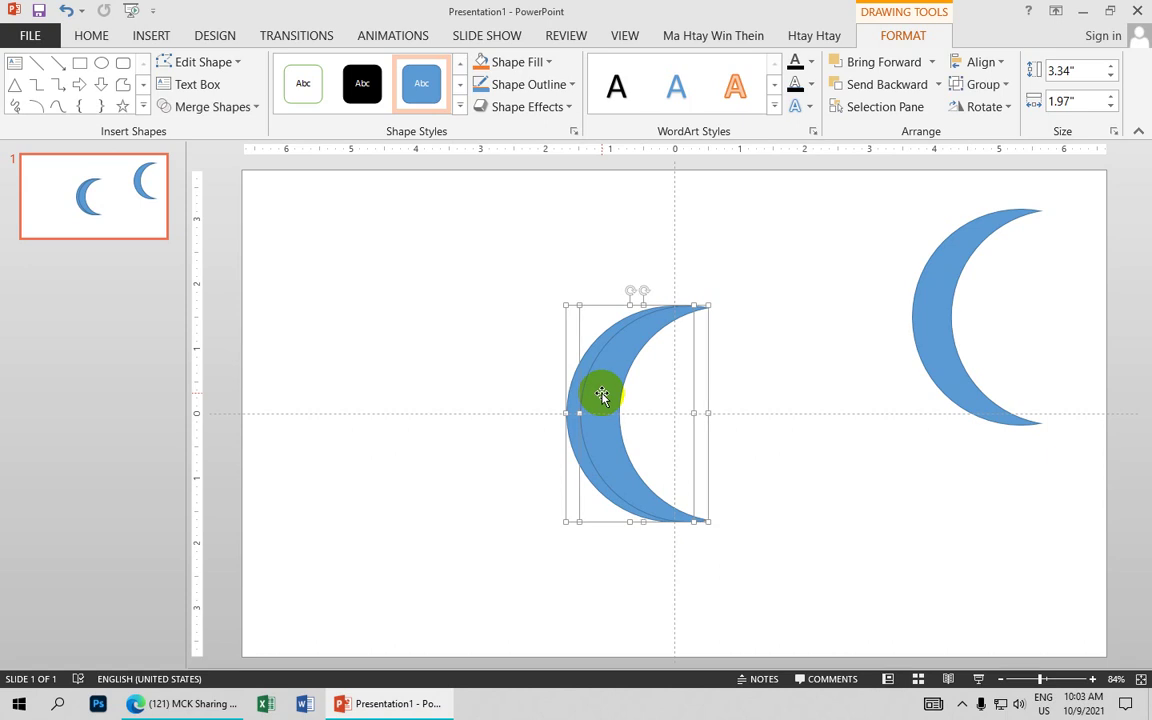
pyautogui.click(228, 108)
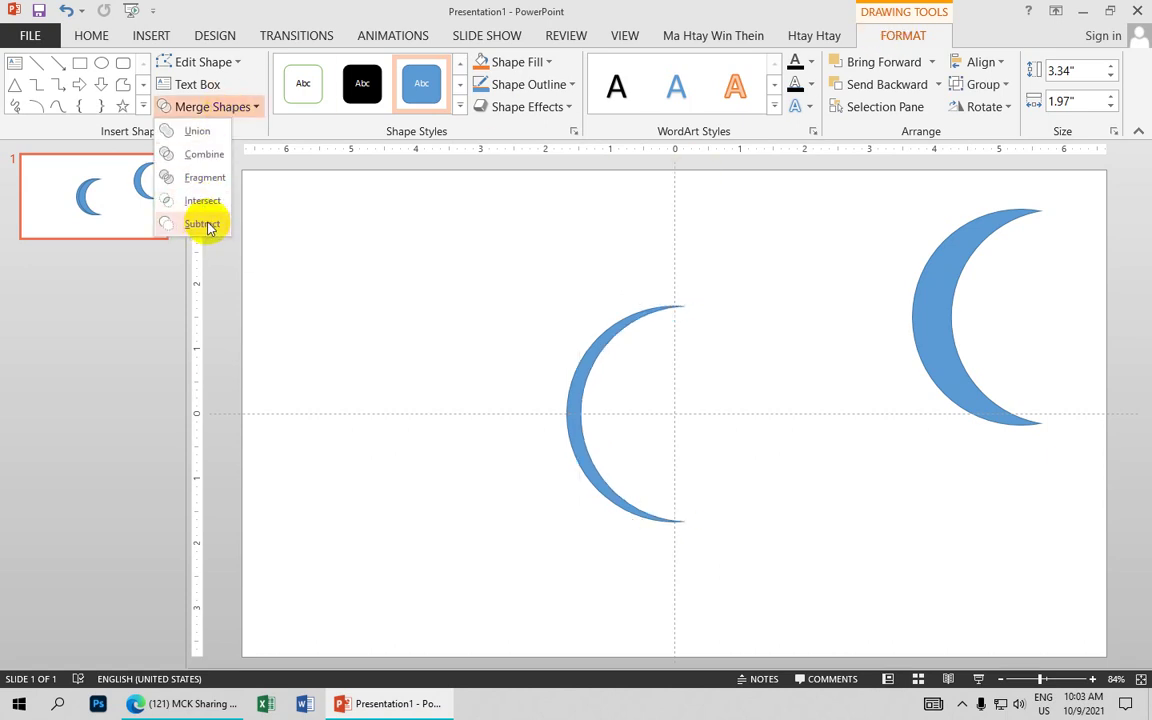
pyautogui.click(209, 224)
pyautogui.moveTo(920, 301); pyautogui.dragTo(613, 405)
pyautogui.moveTo(939, 321); pyautogui.dragTo(613, 428)
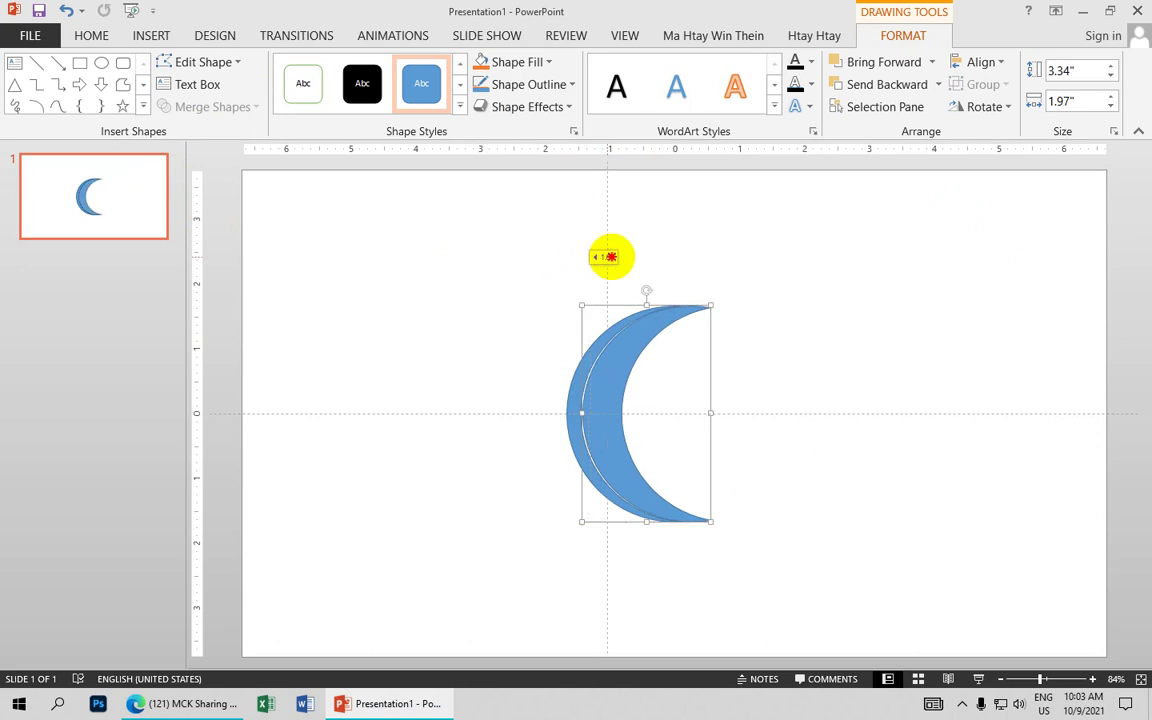
# - Tilt the crescent slightly clockwise so it lines up over the thin sliver
pyautogui.moveTo(651, 259); pyautogui.dragTo(674, 268)
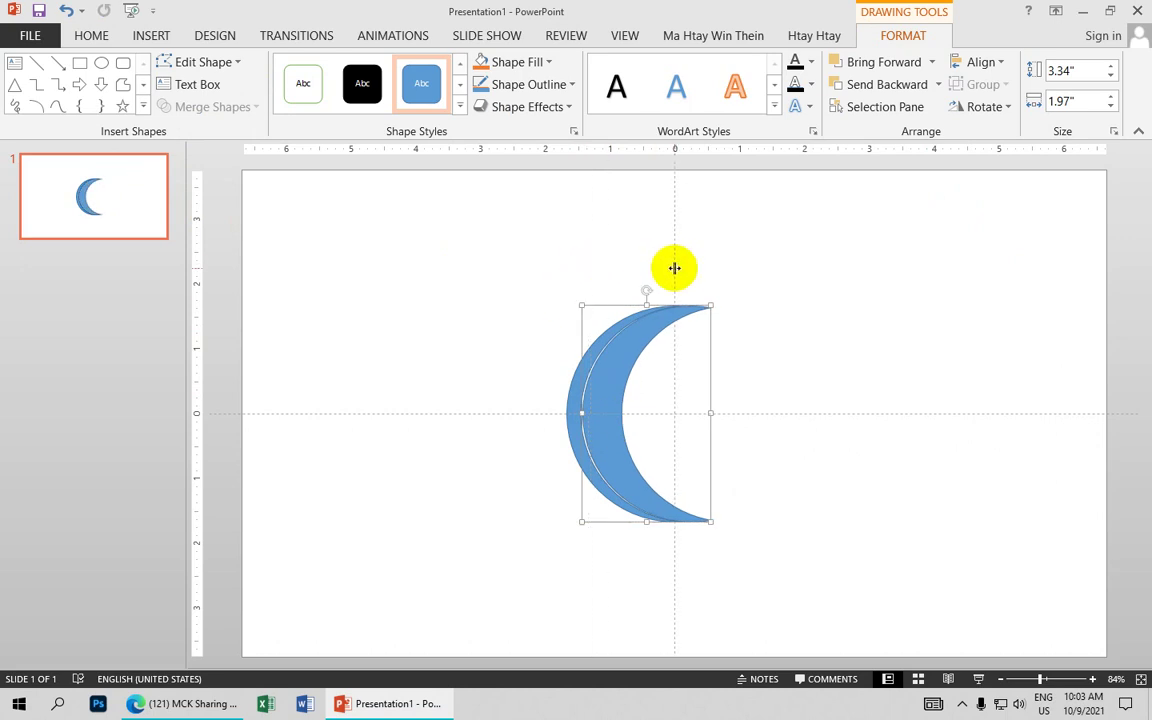
pyautogui.moveTo(609, 465); pyautogui.dragTo(616, 467)
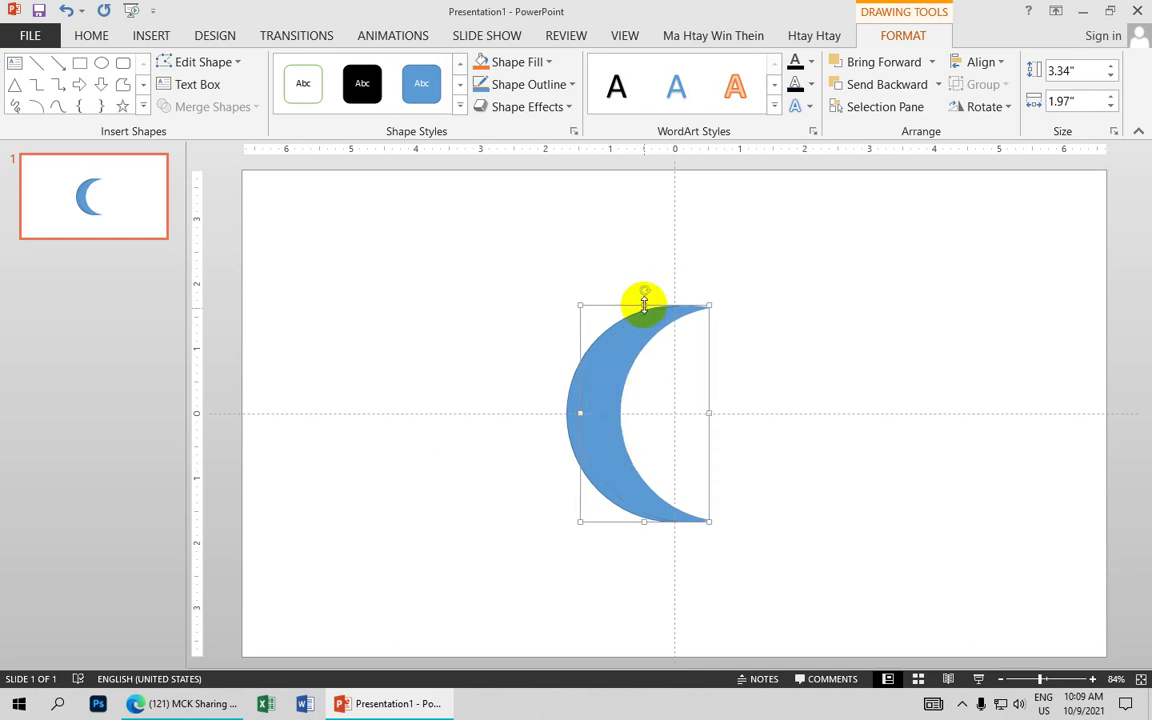
pyautogui.moveTo(644, 291); pyautogui.dragTo(652, 293)
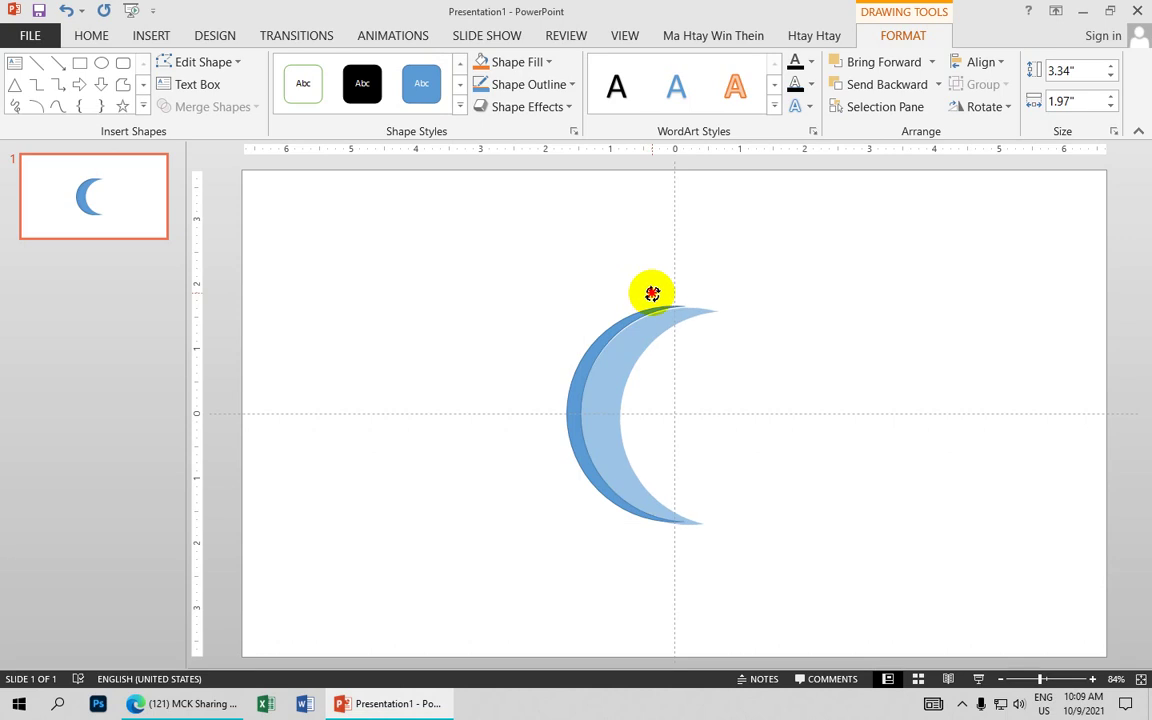
pyautogui.moveTo(652, 294); pyautogui.dragTo(653, 297)
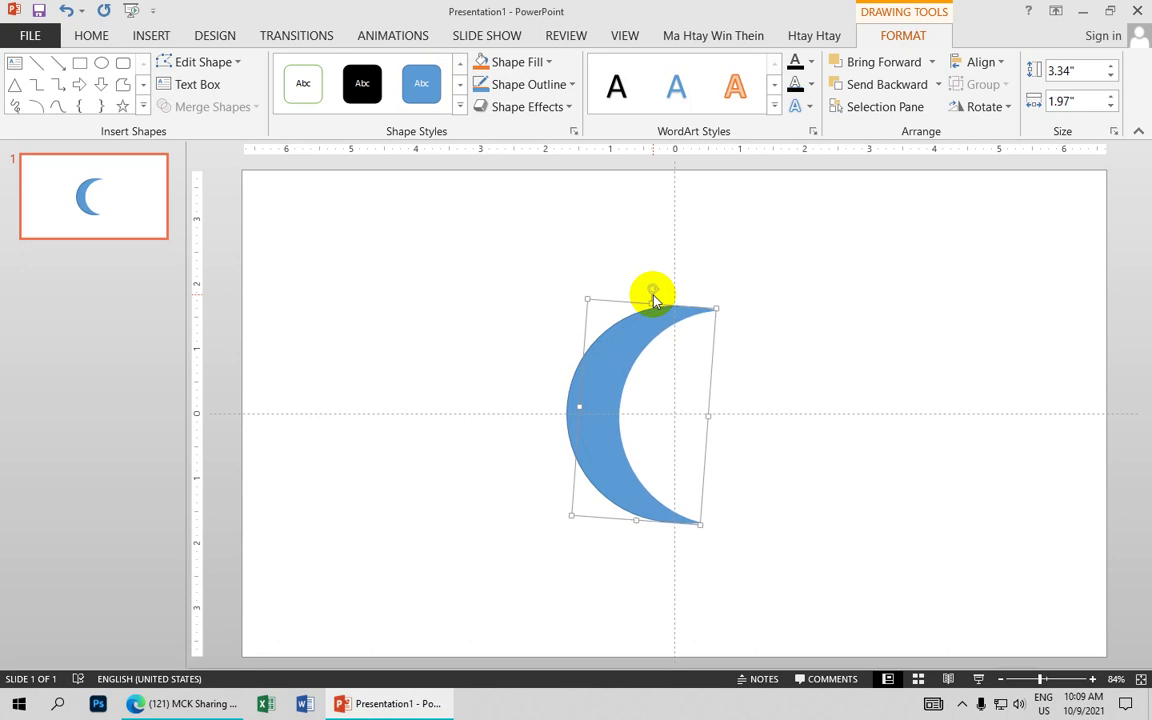
# - Set the crescent's Shape Outline to No Outline
pyautogui.click(515, 84)
pyautogui.click(527, 251)
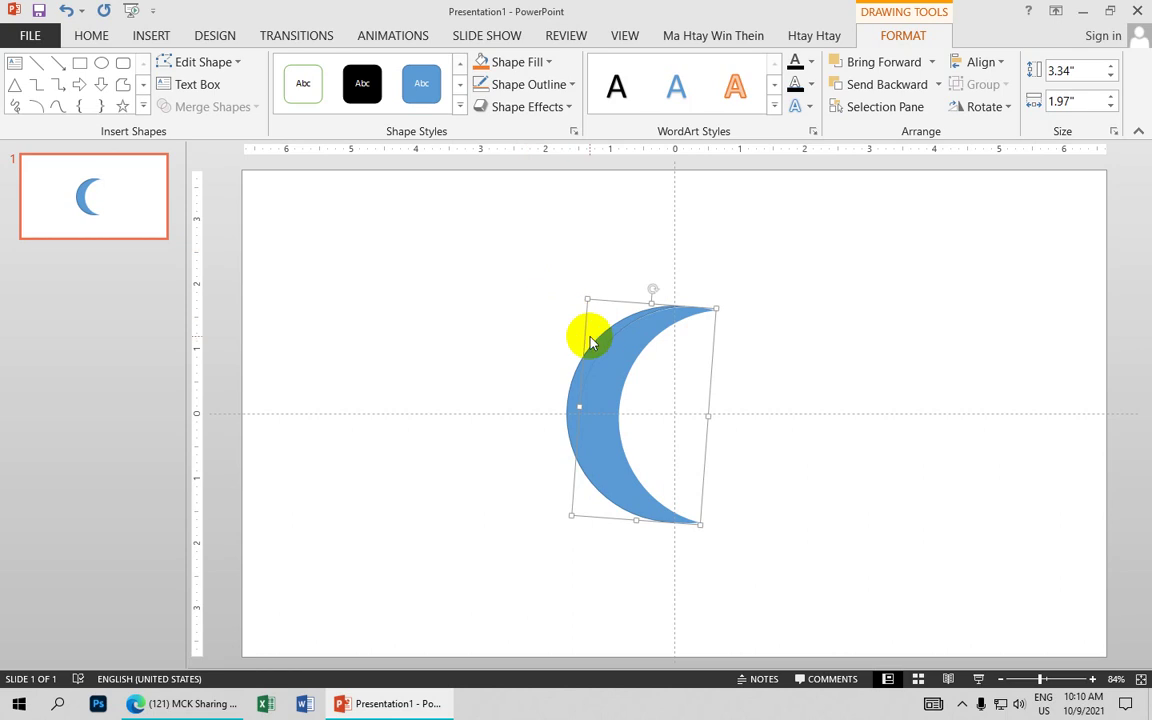
pyautogui.click(527, 92)
pyautogui.click(532, 252)
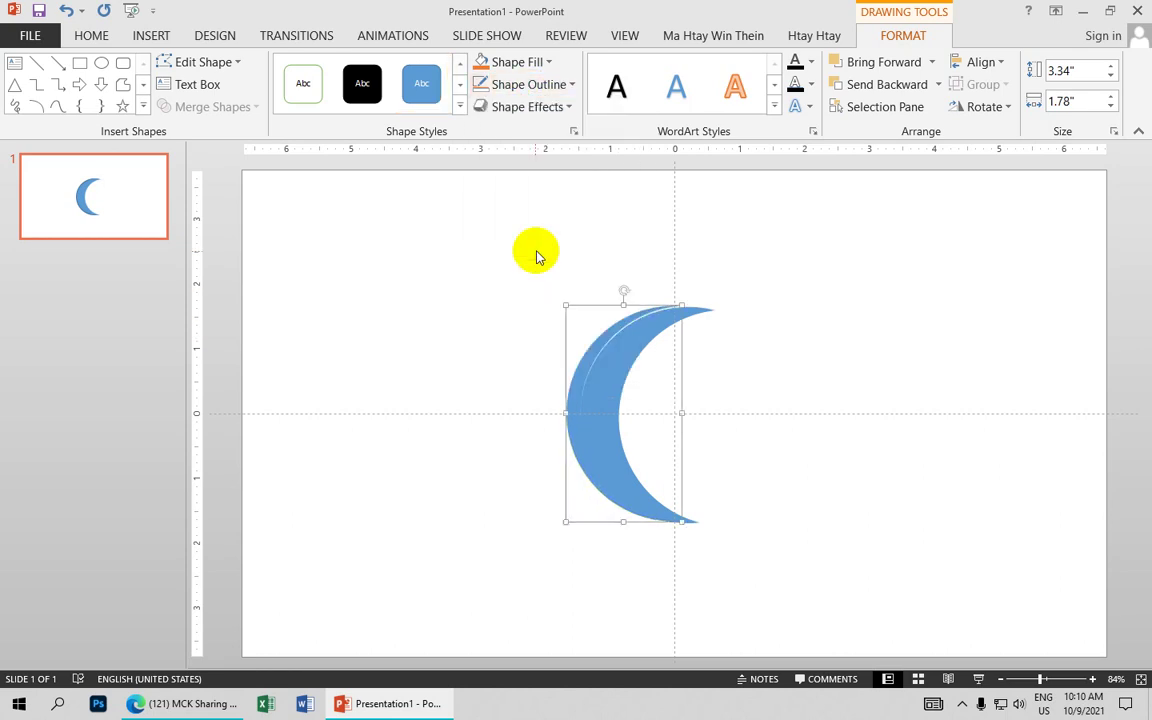
# - Reapply the slight clockwise tilt, nudge the crescent left, and reselect it
pyautogui.hotkey('alt', 'Right')
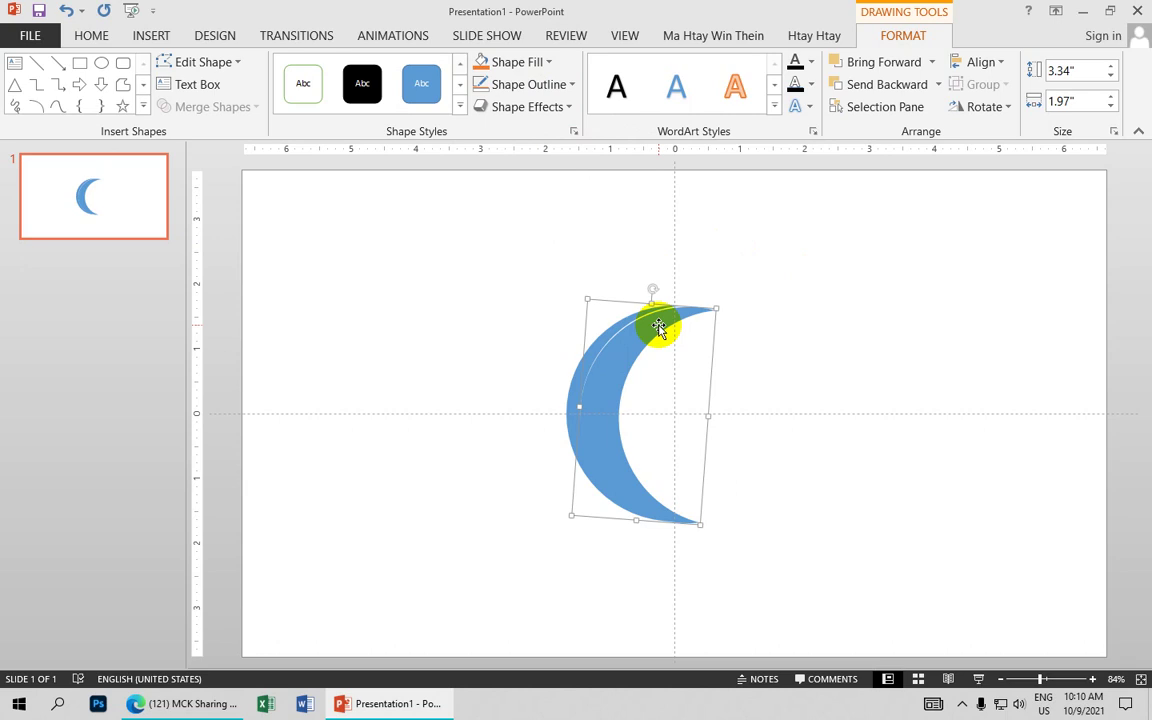
pyautogui.moveTo(659, 328); pyautogui.dragTo(657, 328)
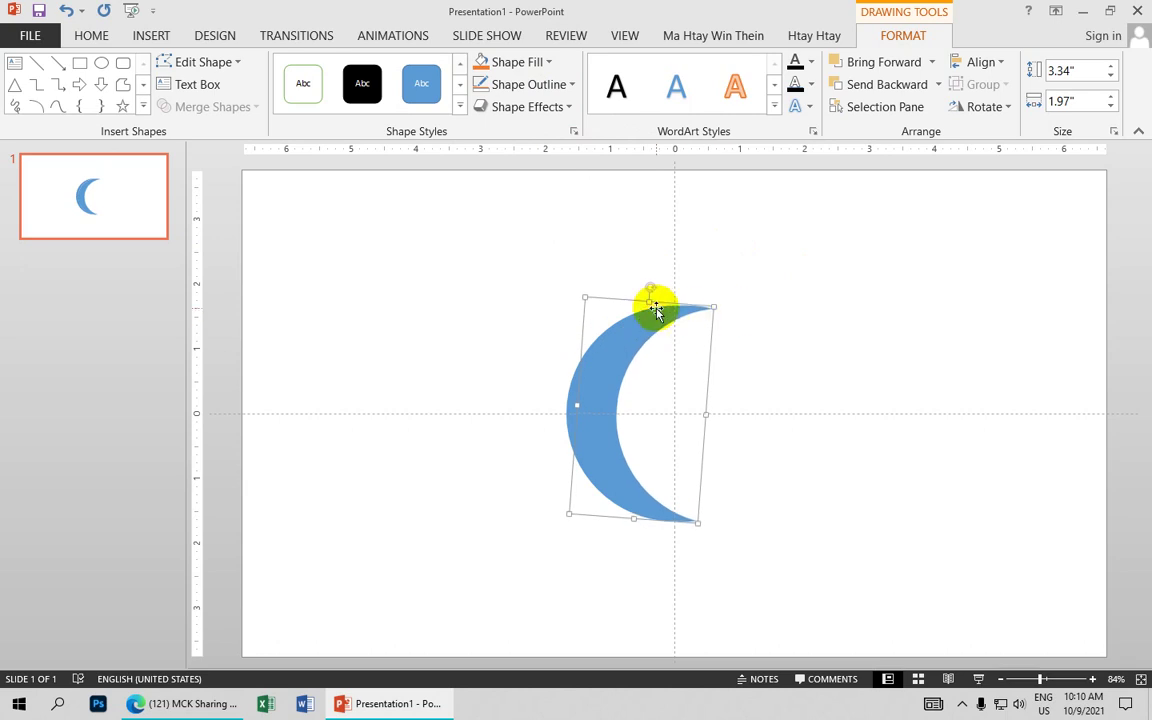
pyautogui.click(801, 301)
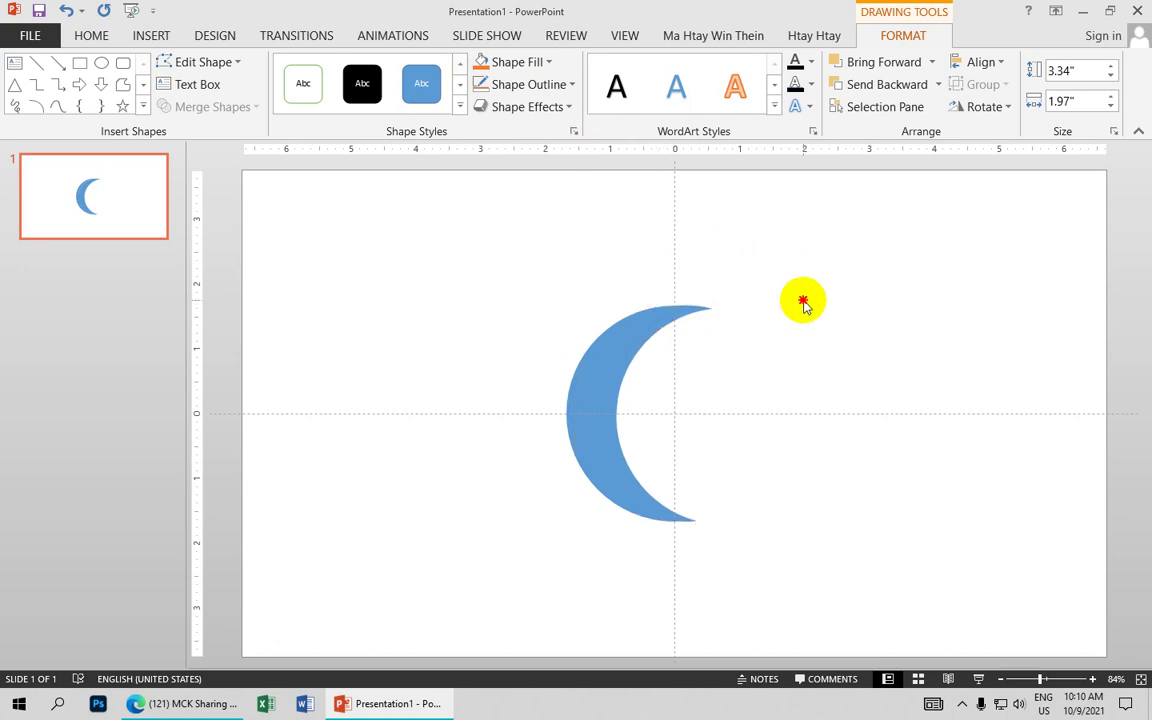
pyautogui.click(605, 428)
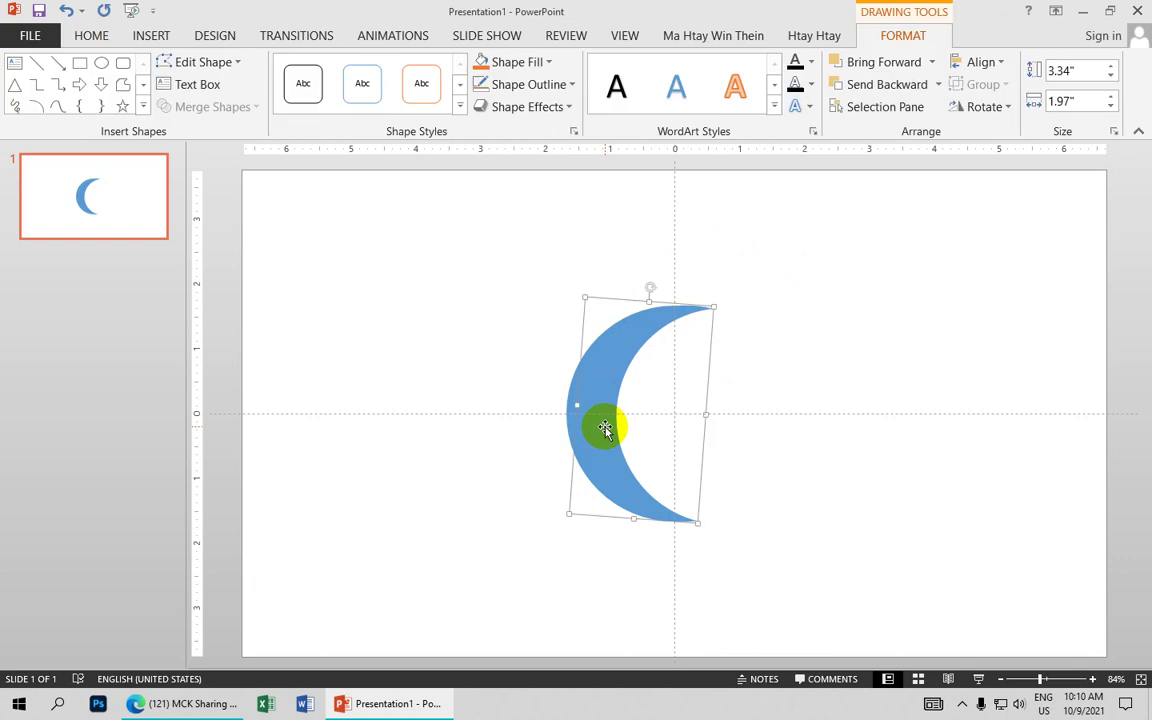
# - Give the crescent a Linear gradient fill in Format Shape, removing one stop and moving another to about 57%
pyautogui.rightClick(605, 428)
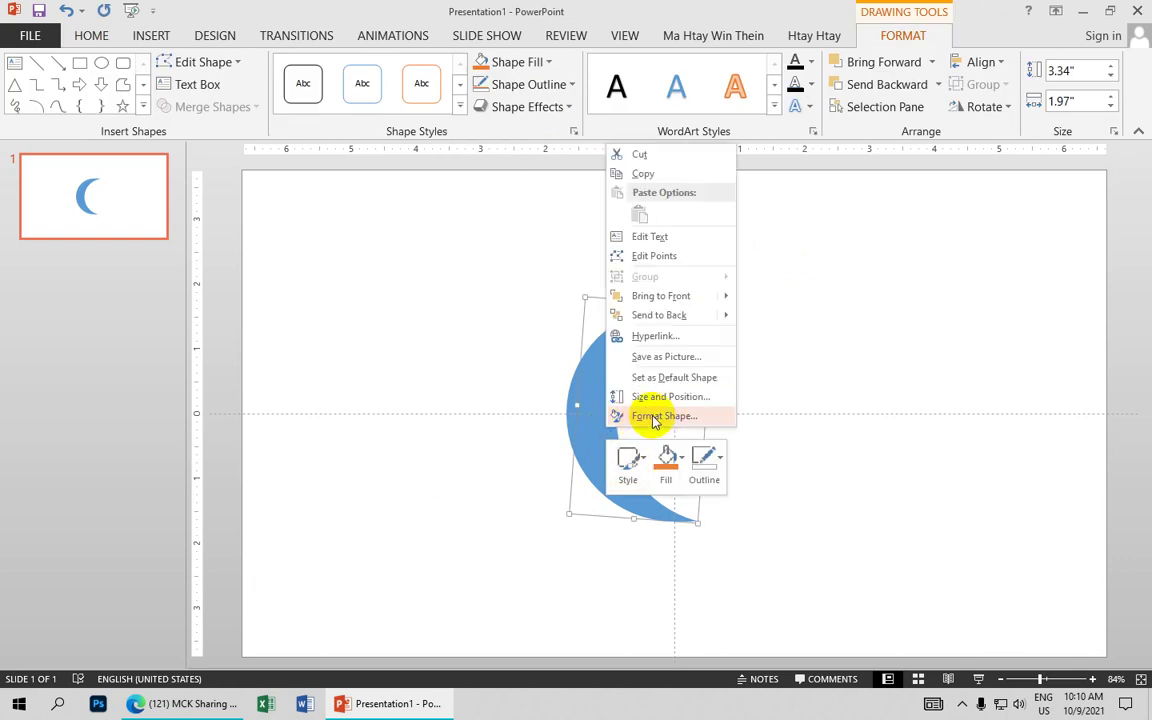
pyautogui.click(655, 418)
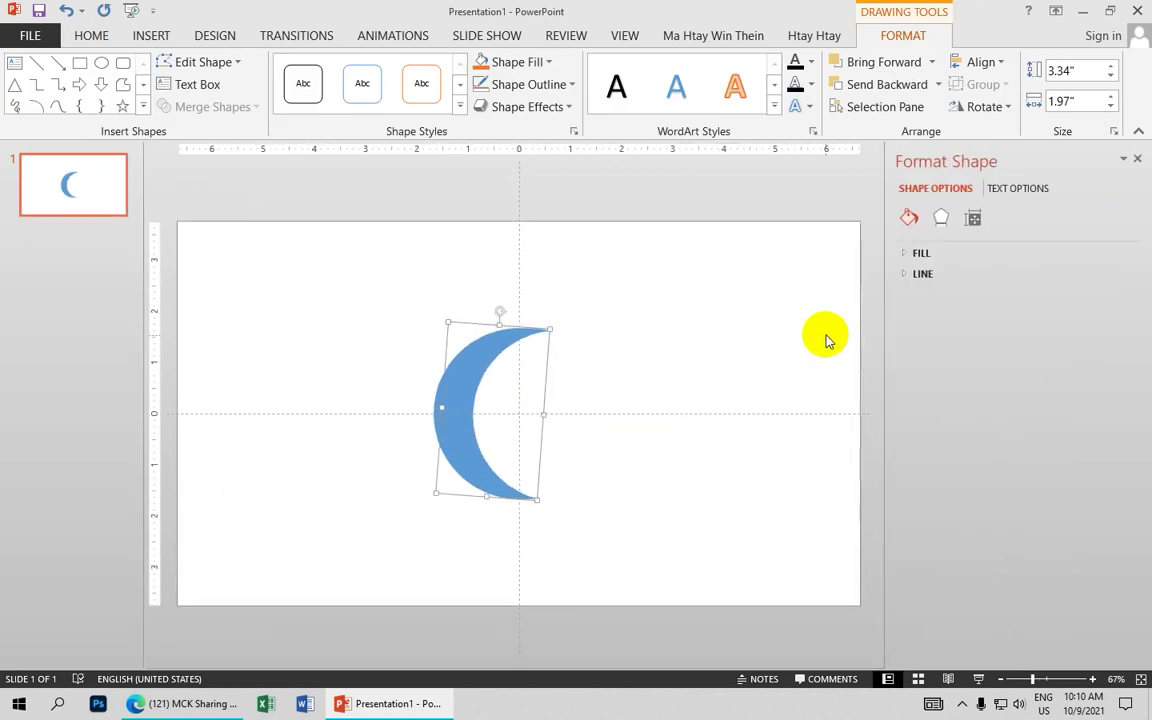
pyautogui.click(920, 254)
pyautogui.click(920, 311)
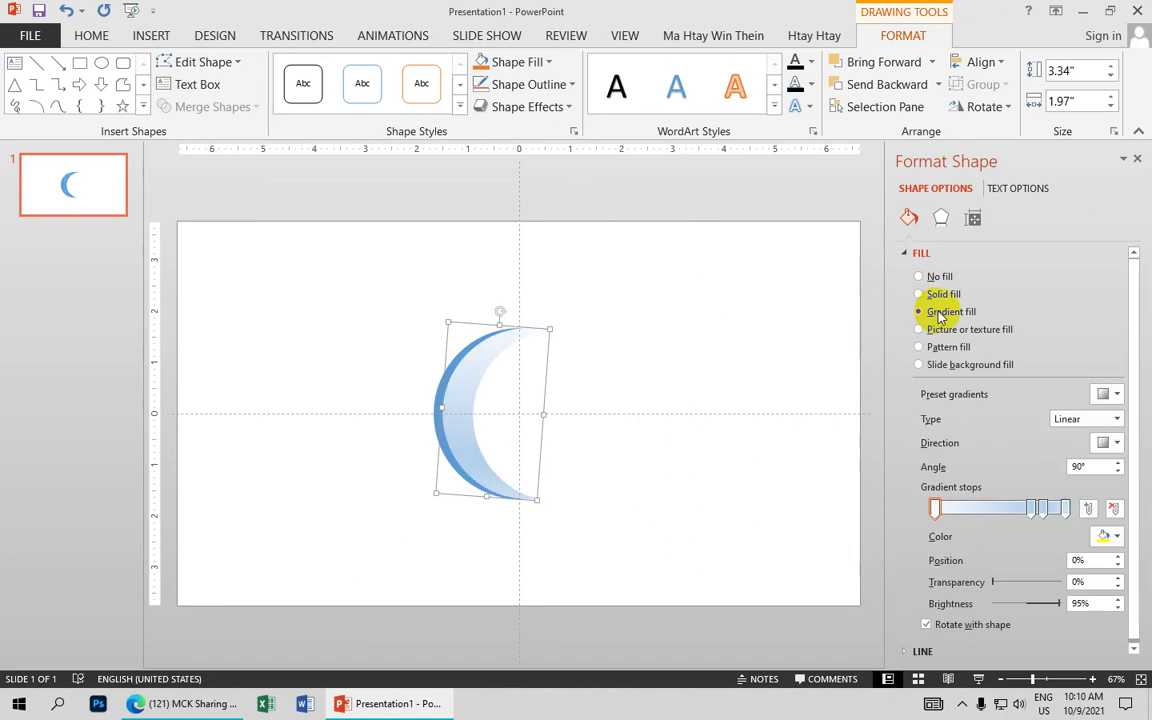
pyautogui.click(1116, 420)
pyautogui.click(1070, 430)
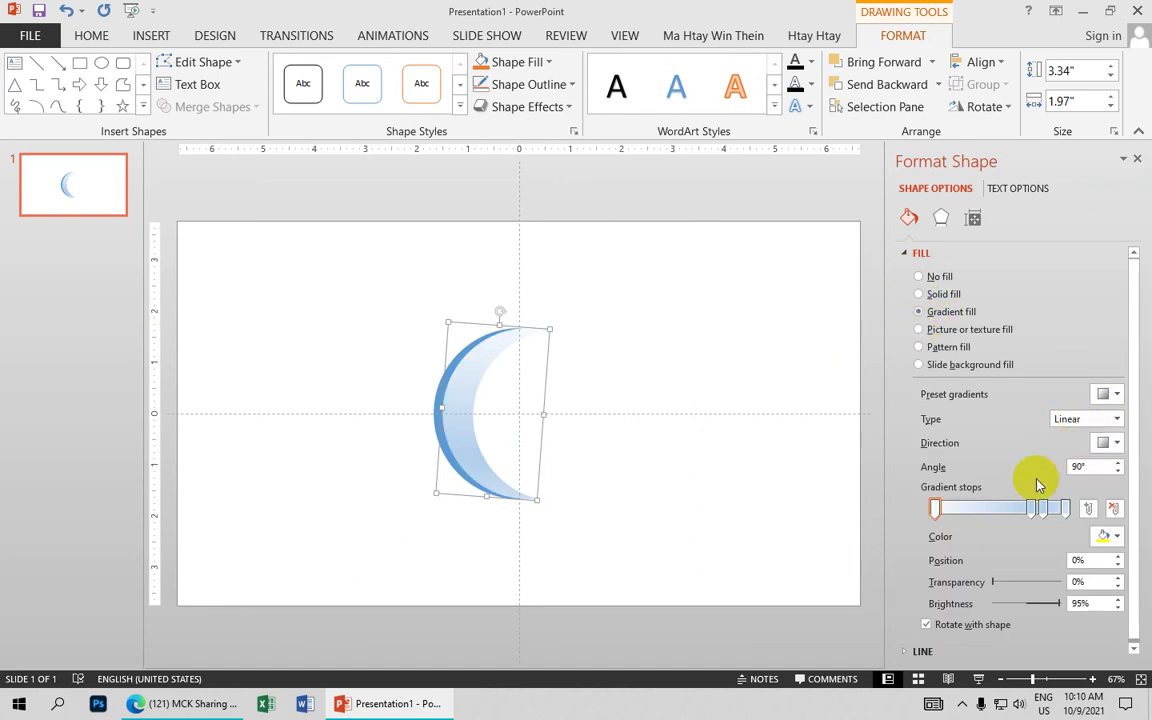
pyautogui.moveTo(1031, 508); pyautogui.dragTo(1031, 476)
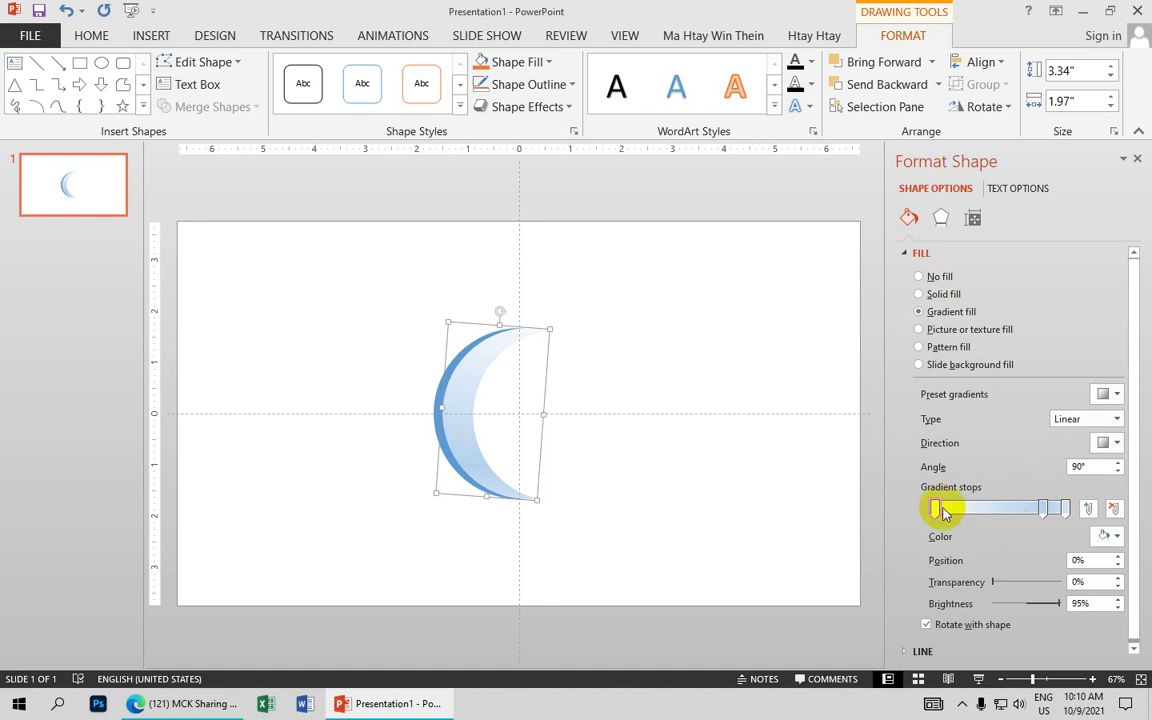
pyautogui.moveTo(1044, 508); pyautogui.dragTo(1008, 509)
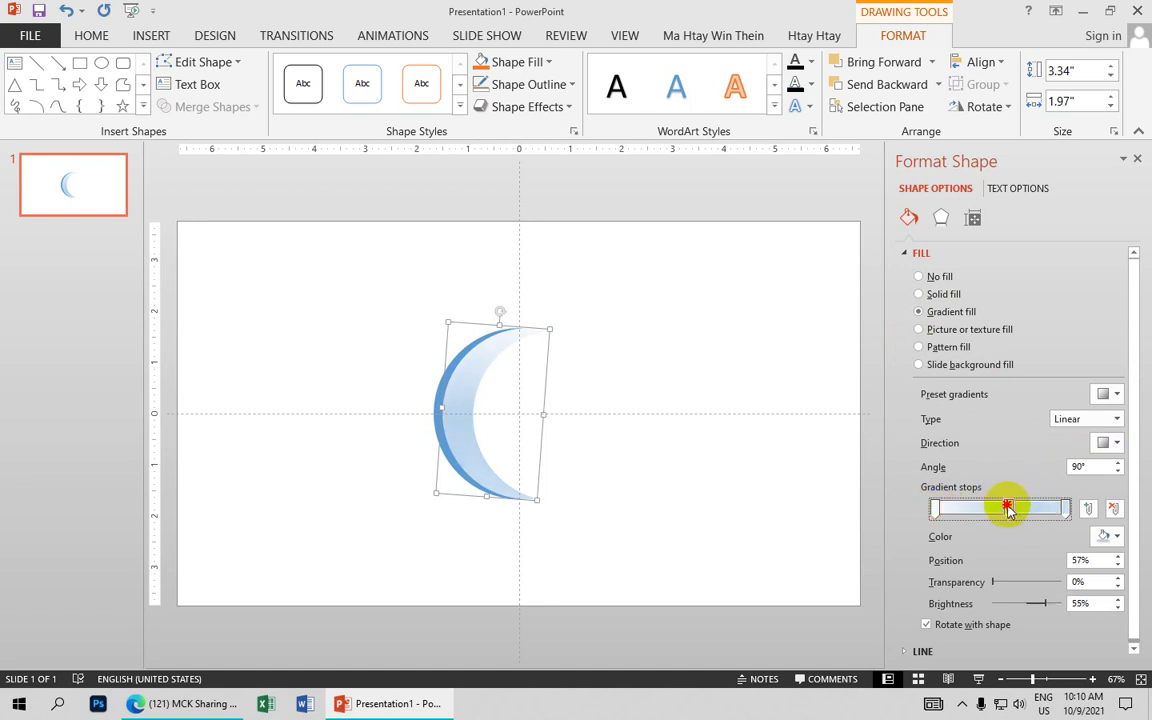
# - Colour the gradient stops: right very dark gray, middle darker gray, first gray moved inward
pyautogui.click(1066, 508)
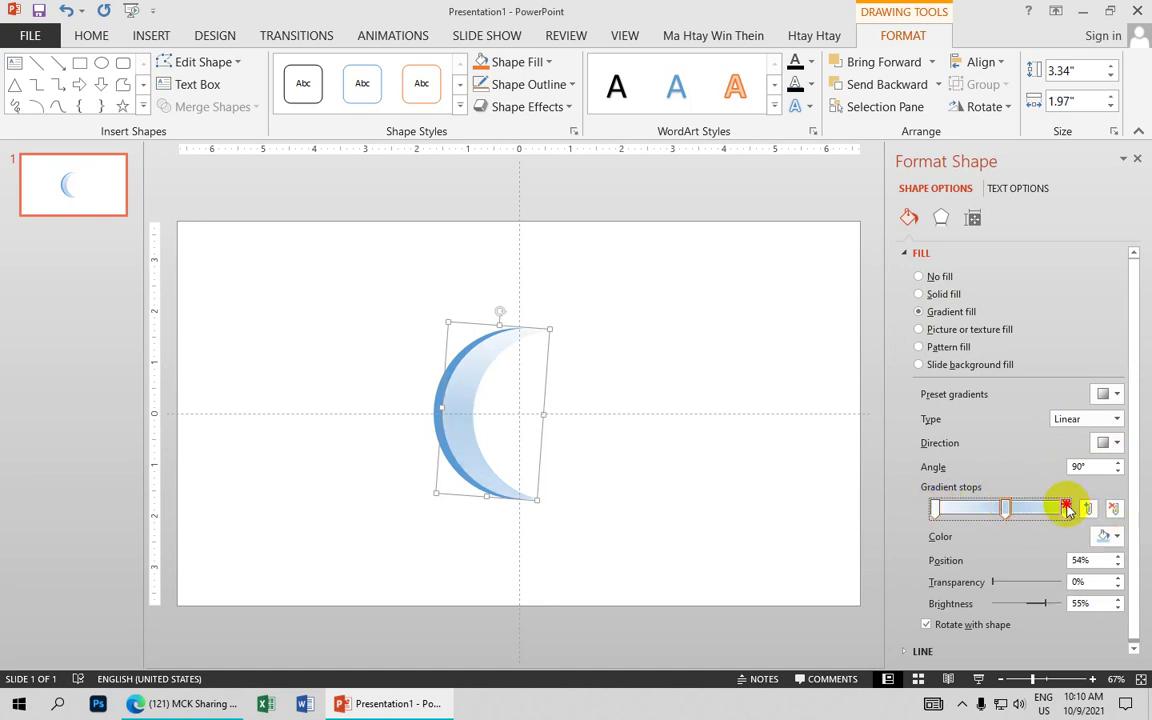
pyautogui.click(1117, 537)
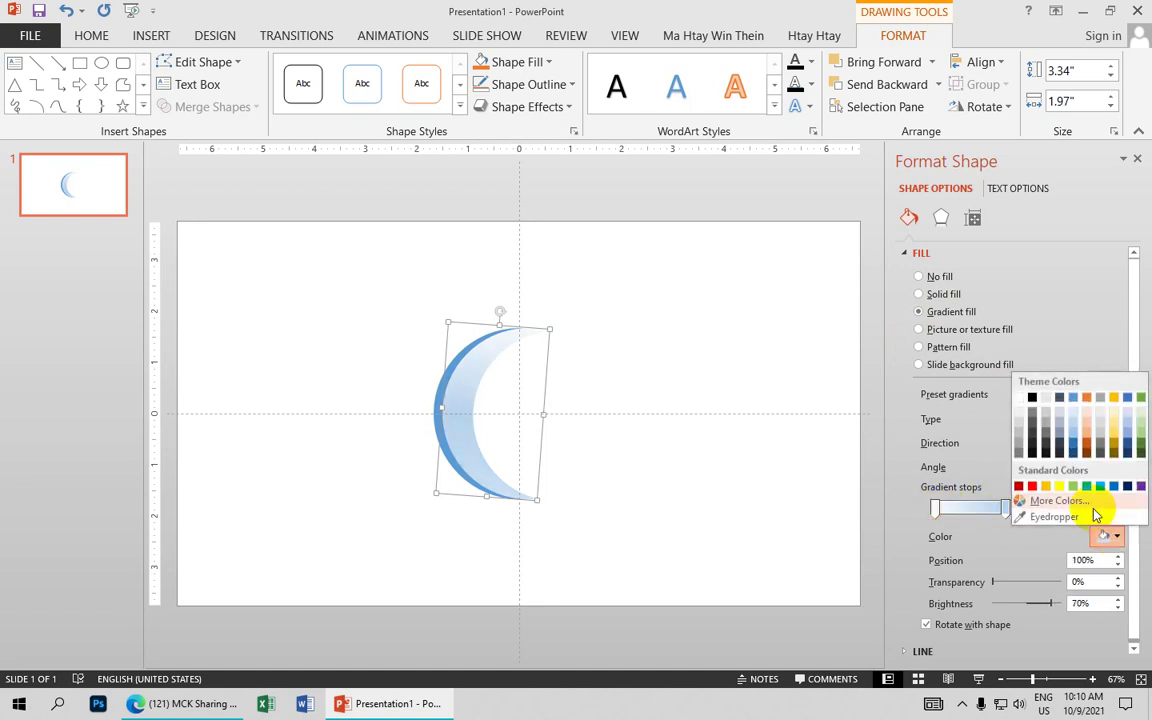
pyautogui.click(1045, 448)
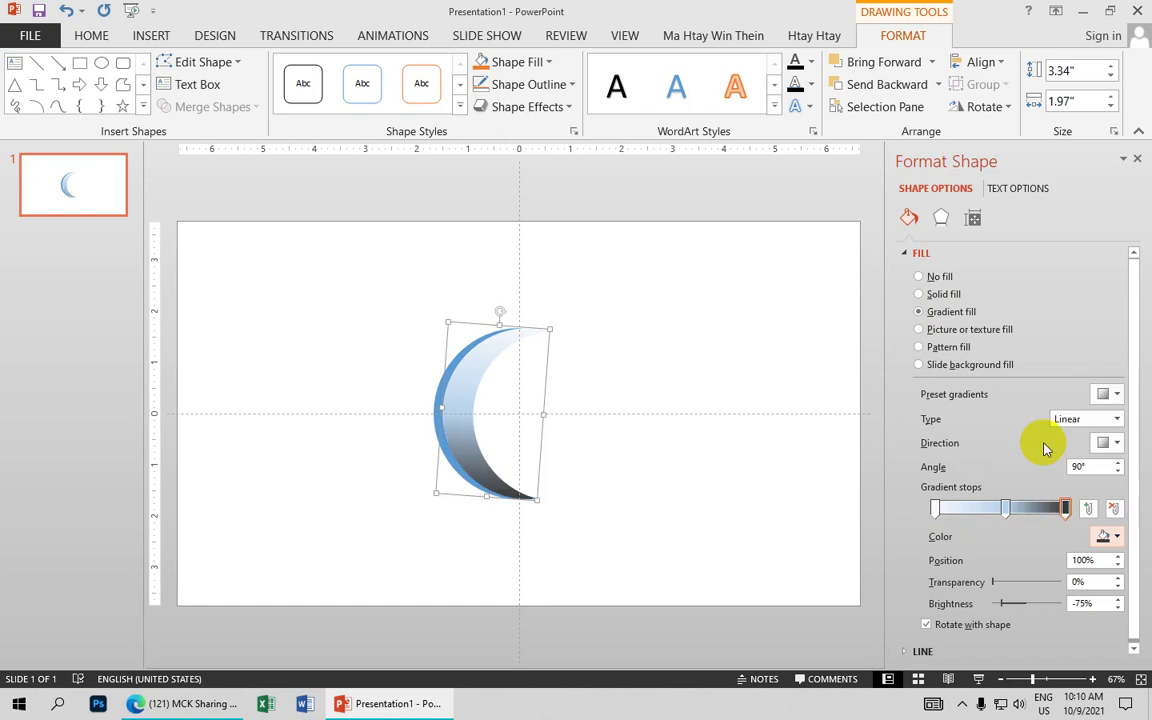
pyautogui.click(1005, 509)
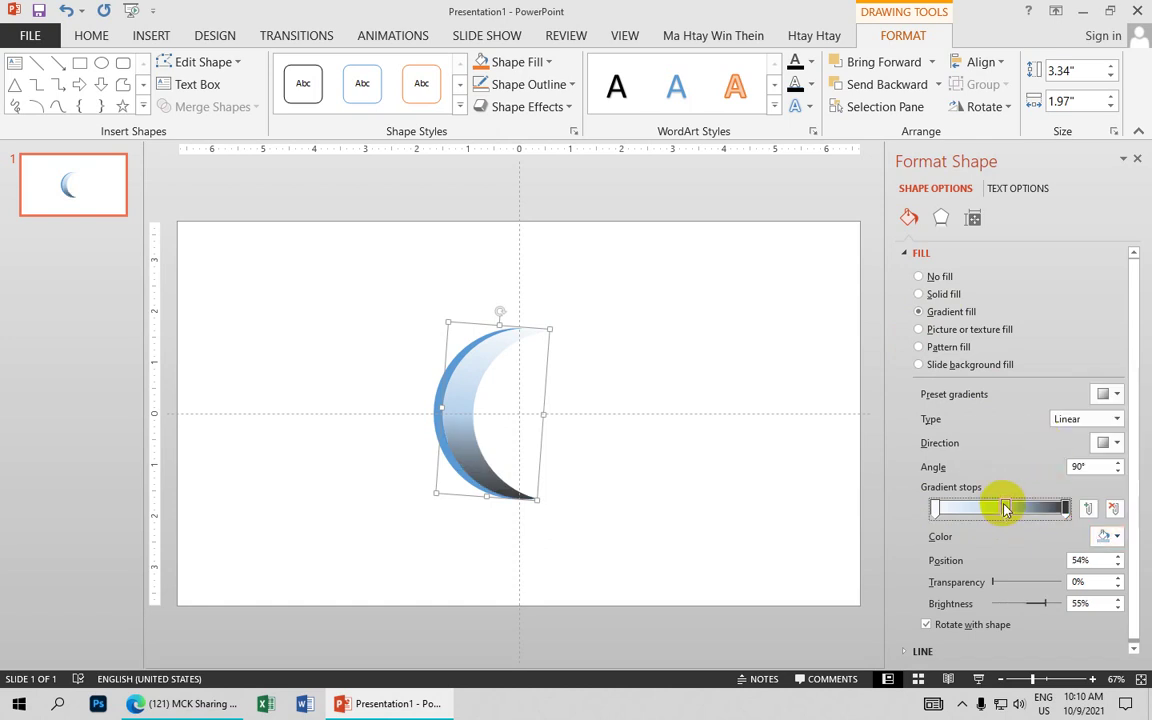
pyautogui.click(1113, 537)
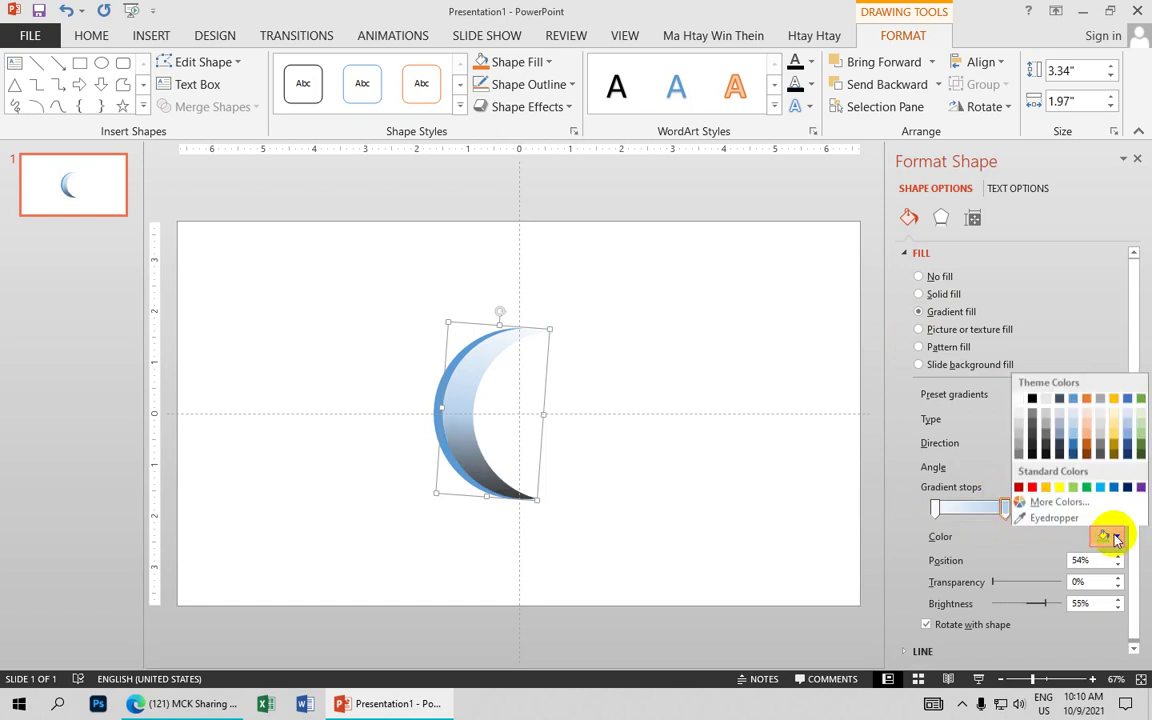
pyautogui.click(1047, 442)
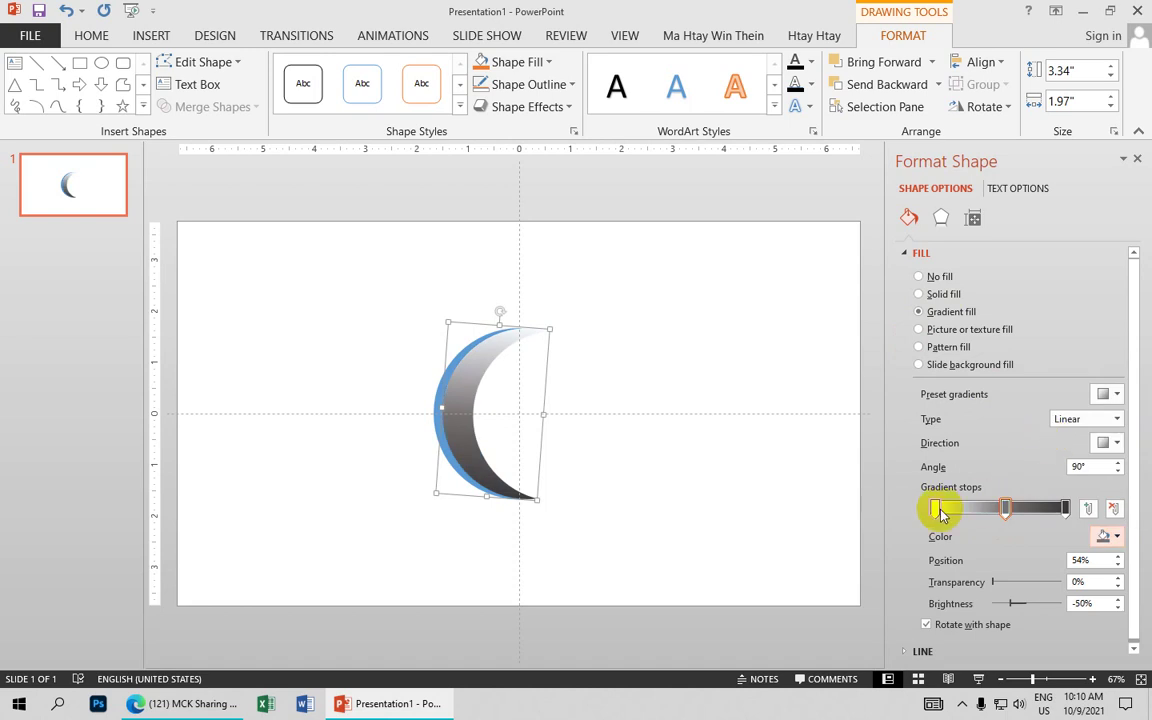
pyautogui.click(936, 508)
pyautogui.click(1116, 537)
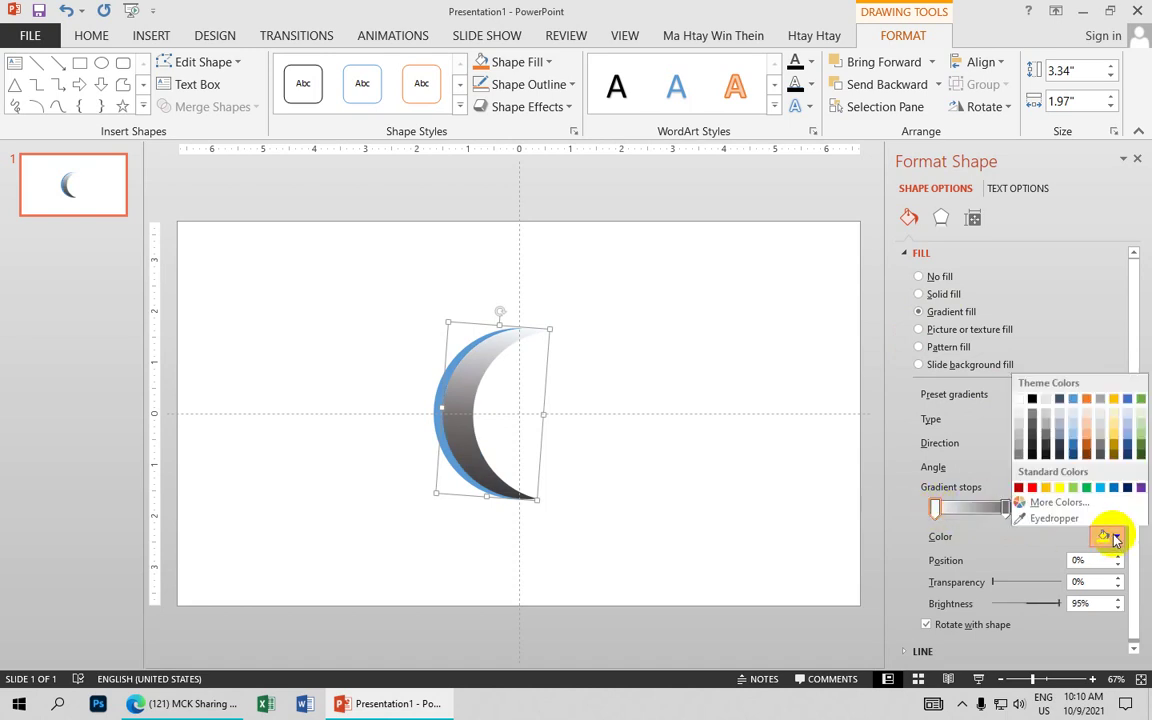
pyautogui.click(1047, 415)
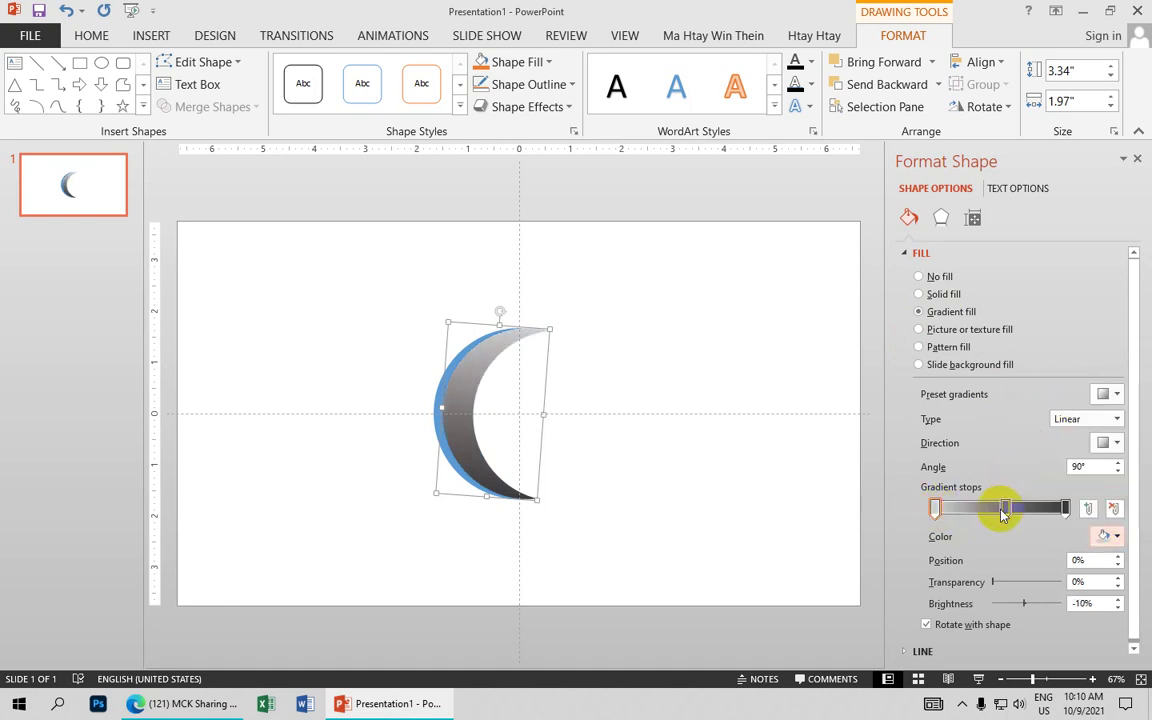
pyautogui.moveTo(936, 508)
pyautogui.mouseDown()
pyautogui.moveTo(1017, 509)
pyautogui.moveTo(959, 509)
pyautogui.mouseUp()
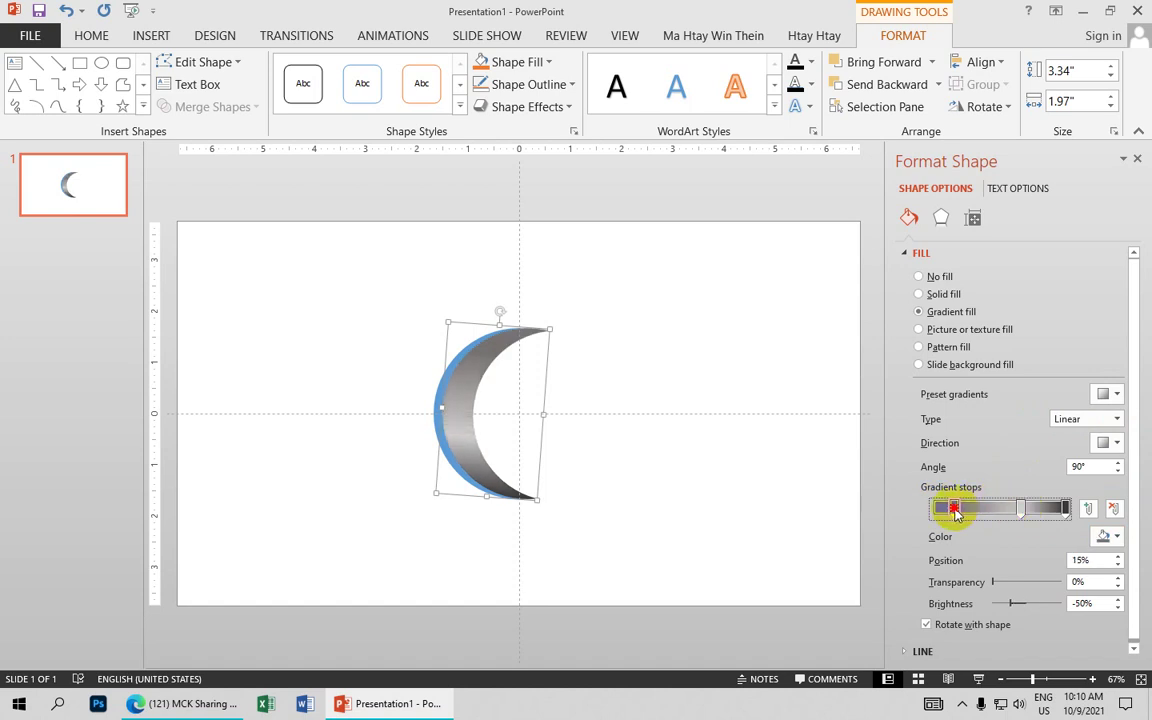
# - Shift a stop to about 56%, lighten the right and left stops, and add a very light grey middle stop
pyautogui.moveTo(1019, 508); pyautogui.dragTo(1007, 510)
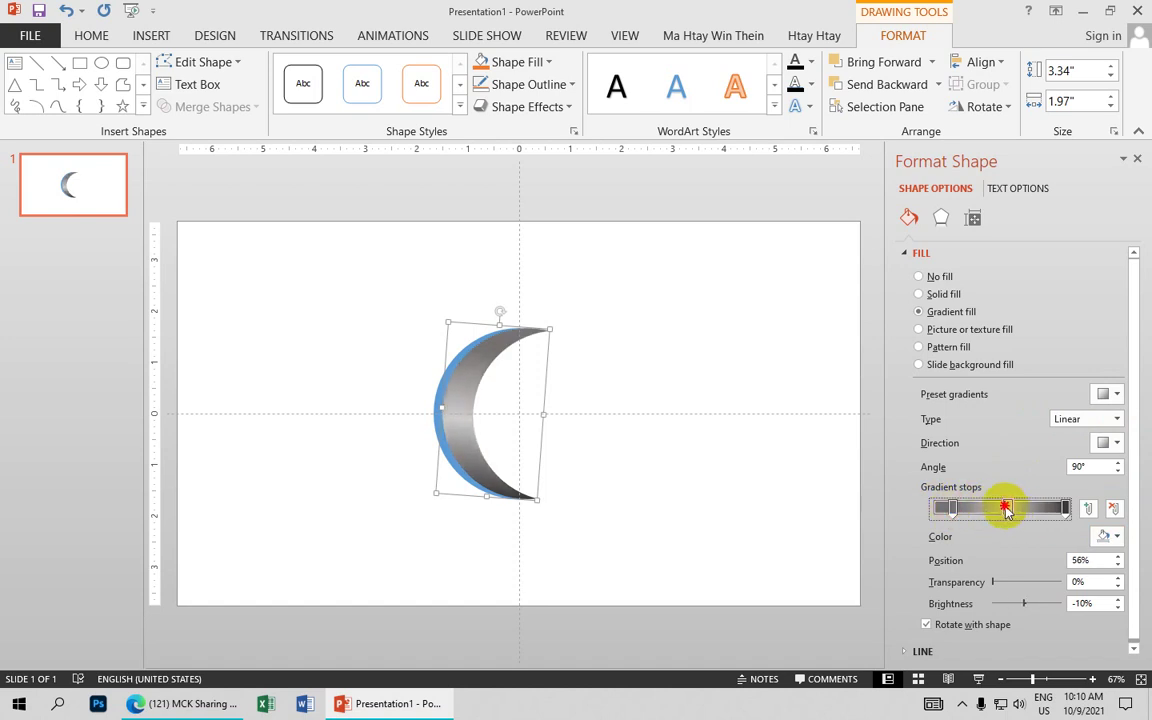
pyautogui.click(1065, 508)
pyautogui.click(1110, 537)
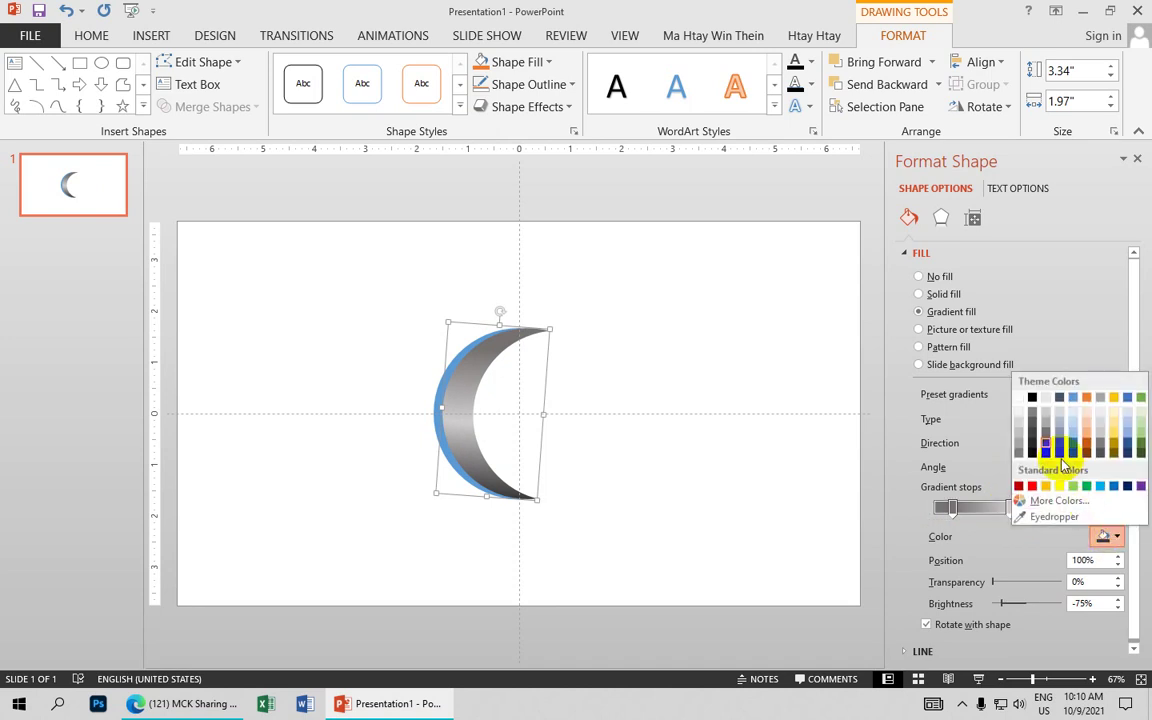
pyautogui.click(1046, 440)
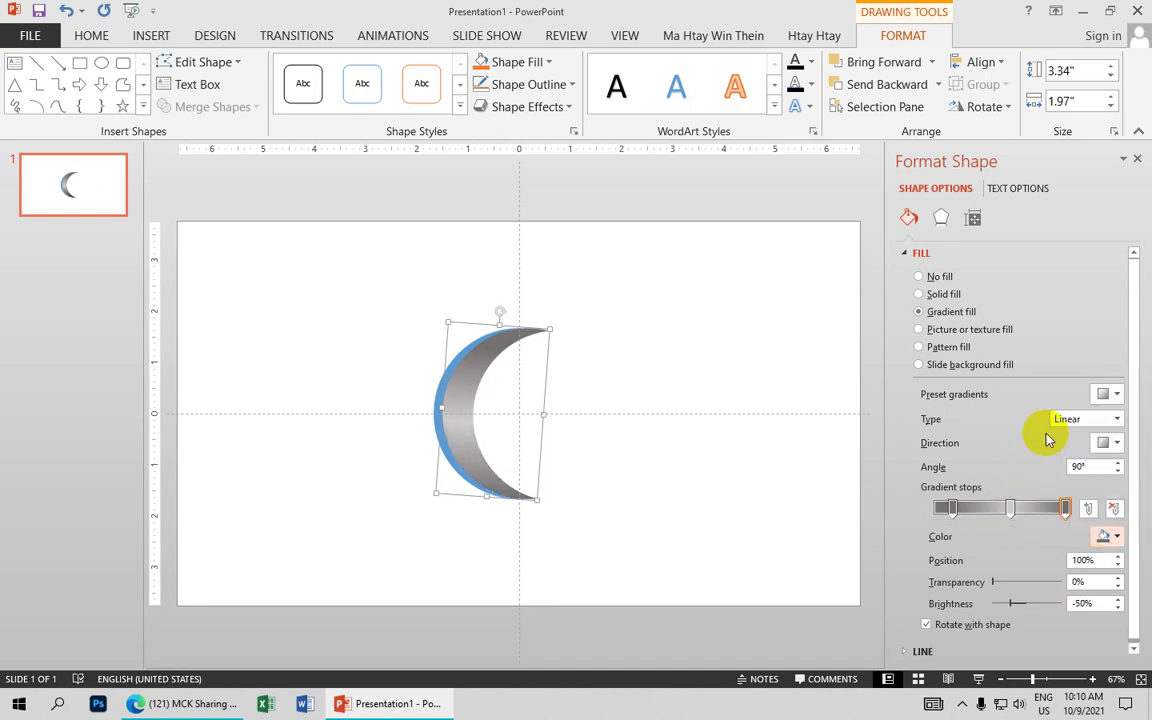
pyautogui.click(951, 508)
pyautogui.click(1117, 537)
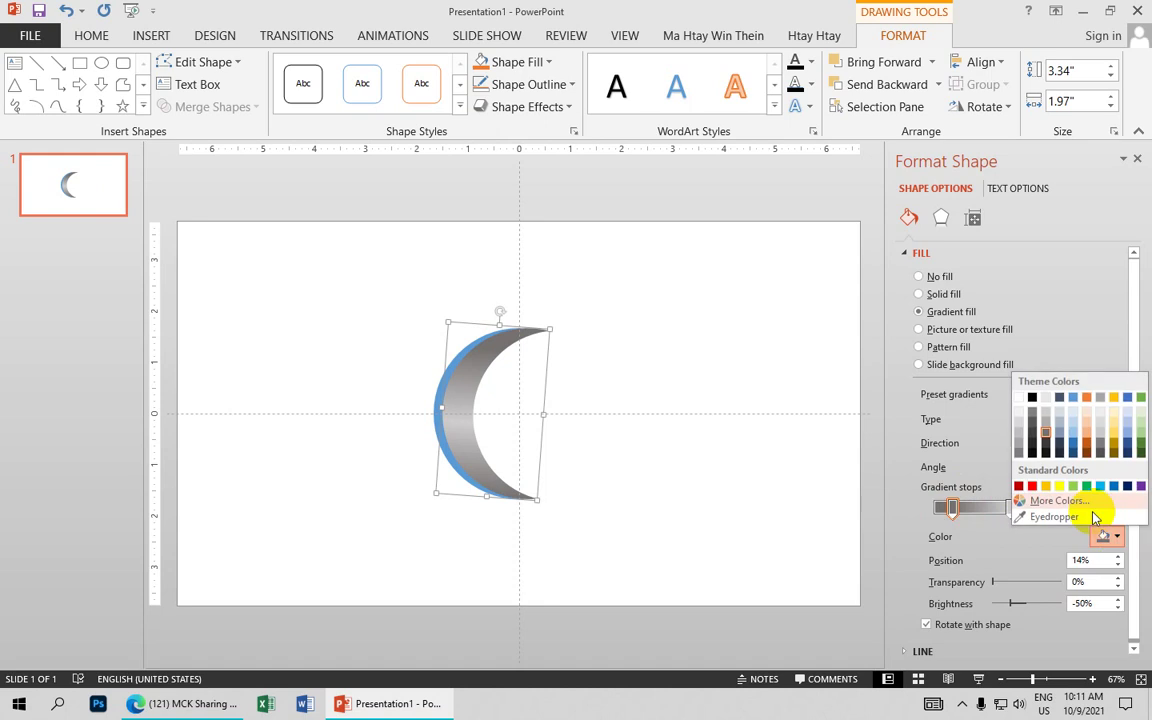
pyautogui.click(1046, 430)
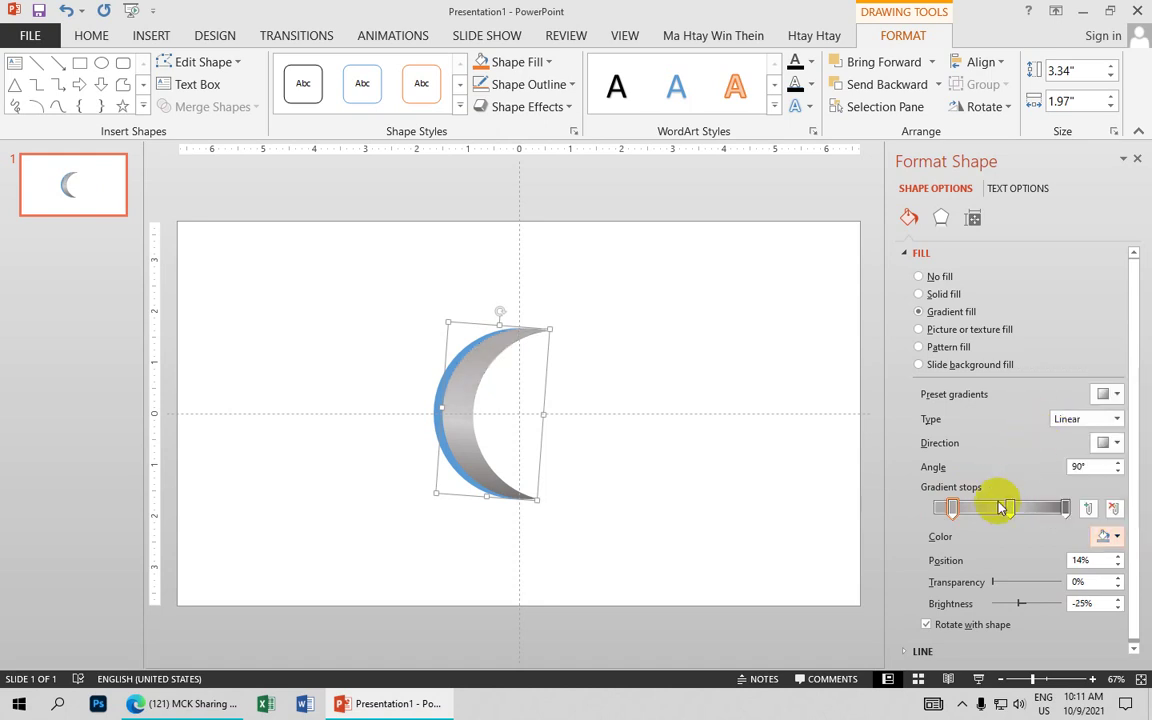
pyautogui.click(1010, 508)
pyautogui.click(1117, 539)
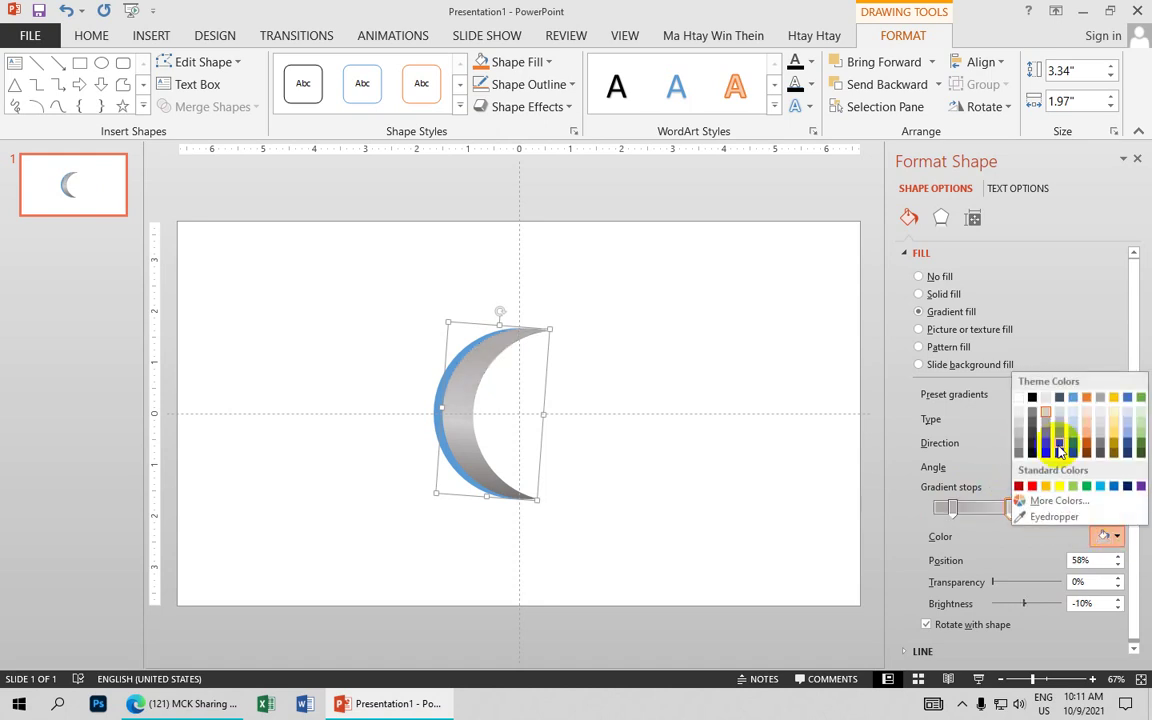
pyautogui.click(1018, 412)
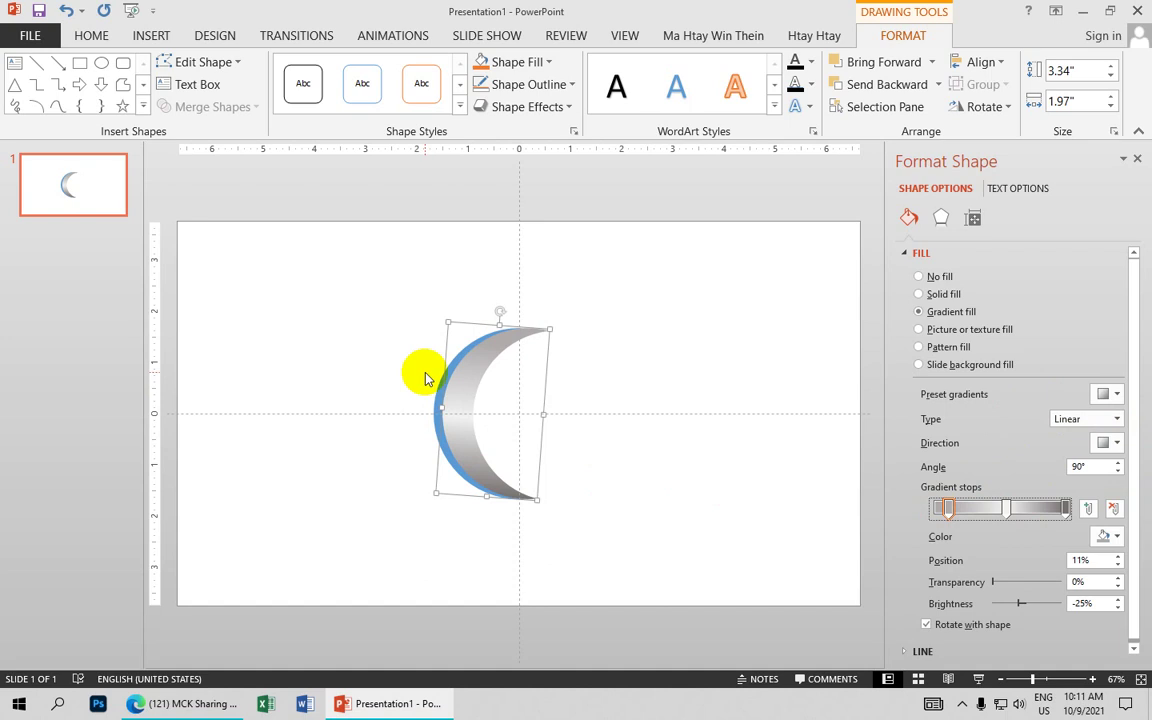
# - Format-paint the crescent's grey gradient onto the blue sliver, then move gradient stops to 35% and 82%
pyautogui.click(1047, 680)
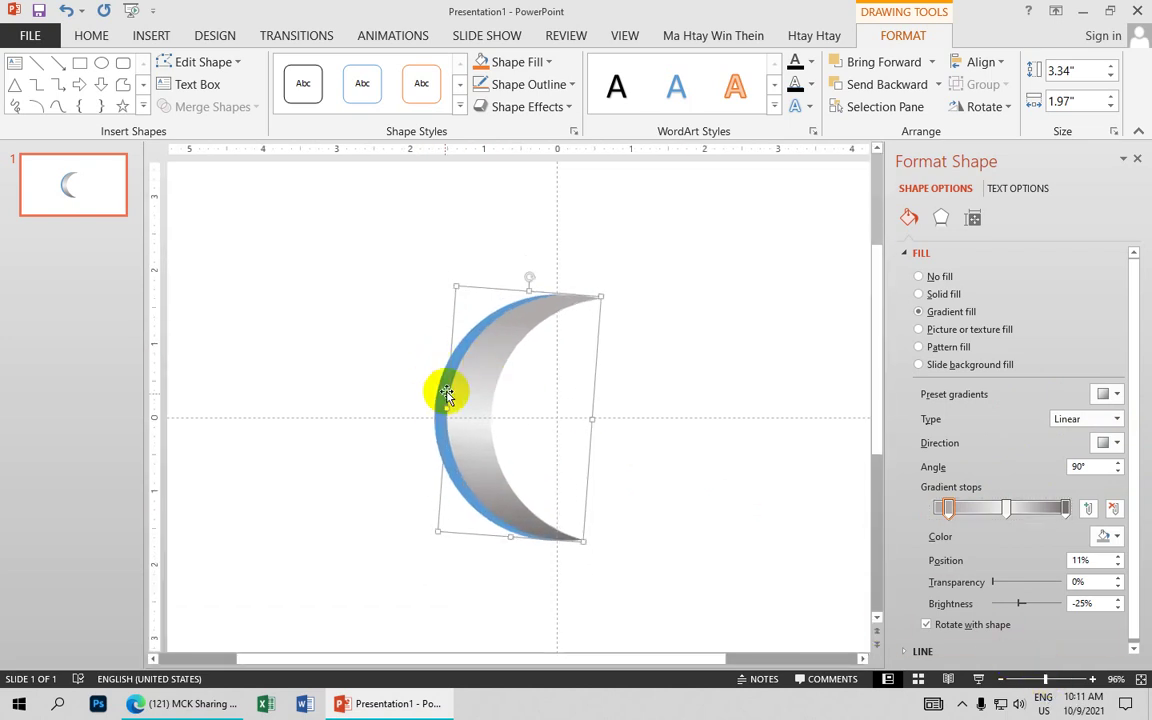
pyautogui.click(91, 36)
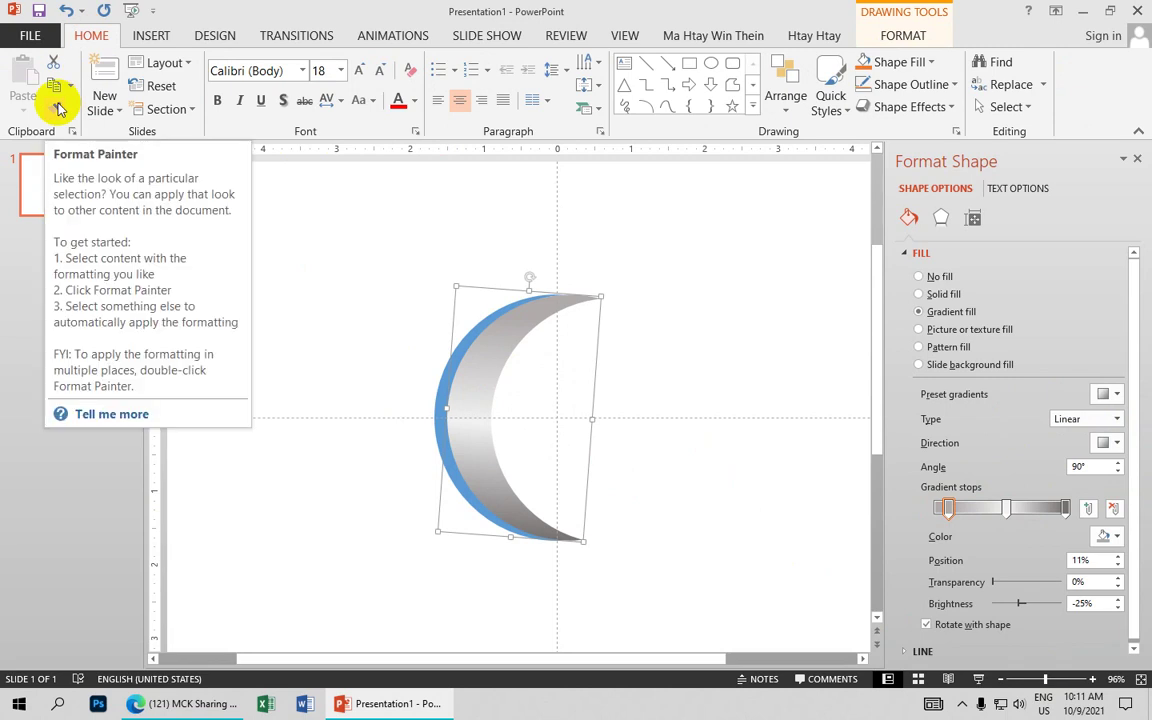
pyautogui.click(57, 107)
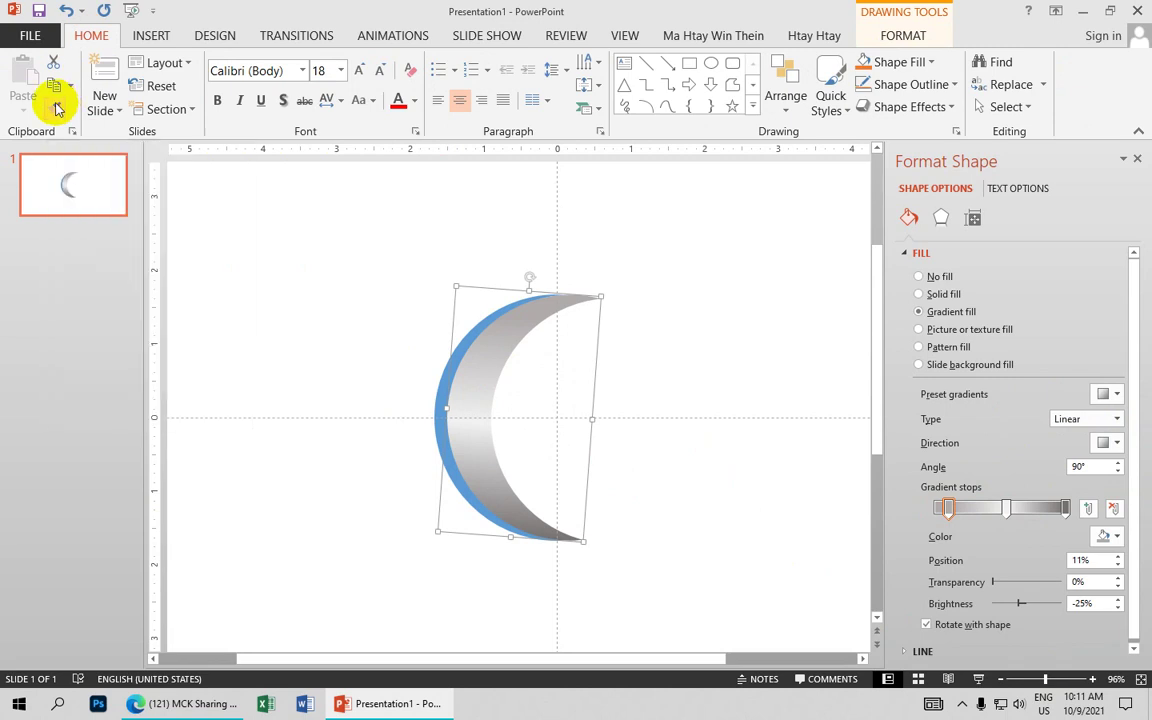
pyautogui.click(445, 385)
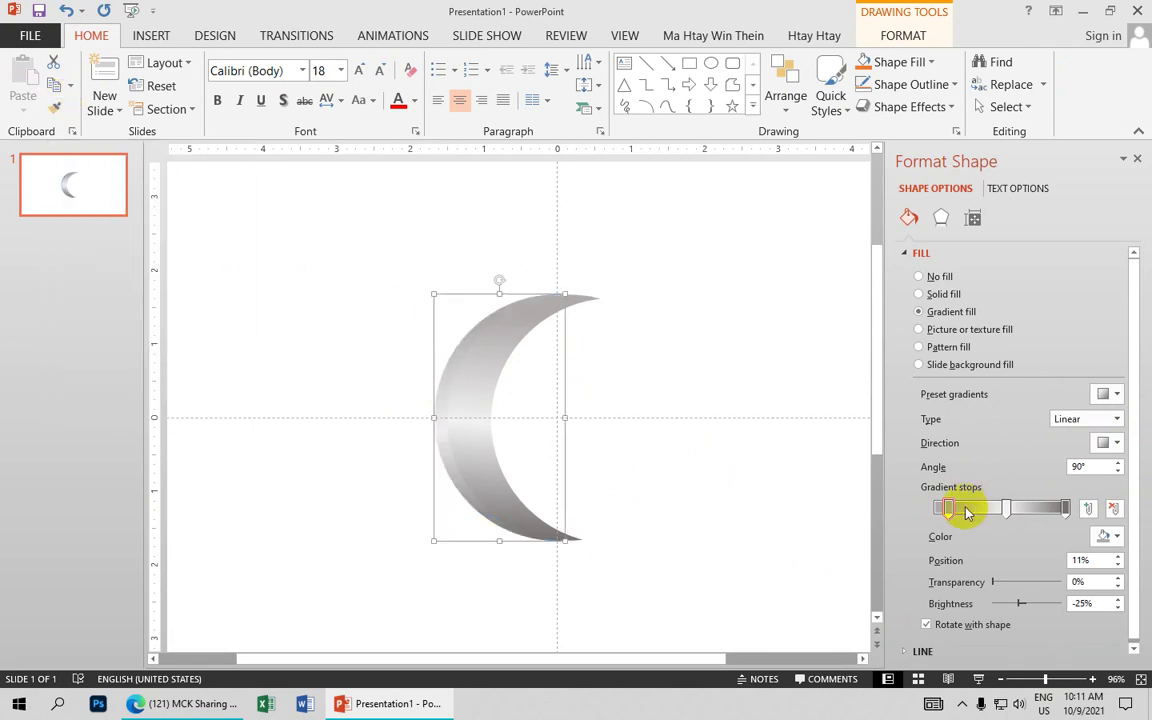
pyautogui.moveTo(953, 511)
pyautogui.mouseDown()
pyautogui.moveTo(1003, 513)
pyautogui.moveTo(971, 510)
pyautogui.mouseUp()
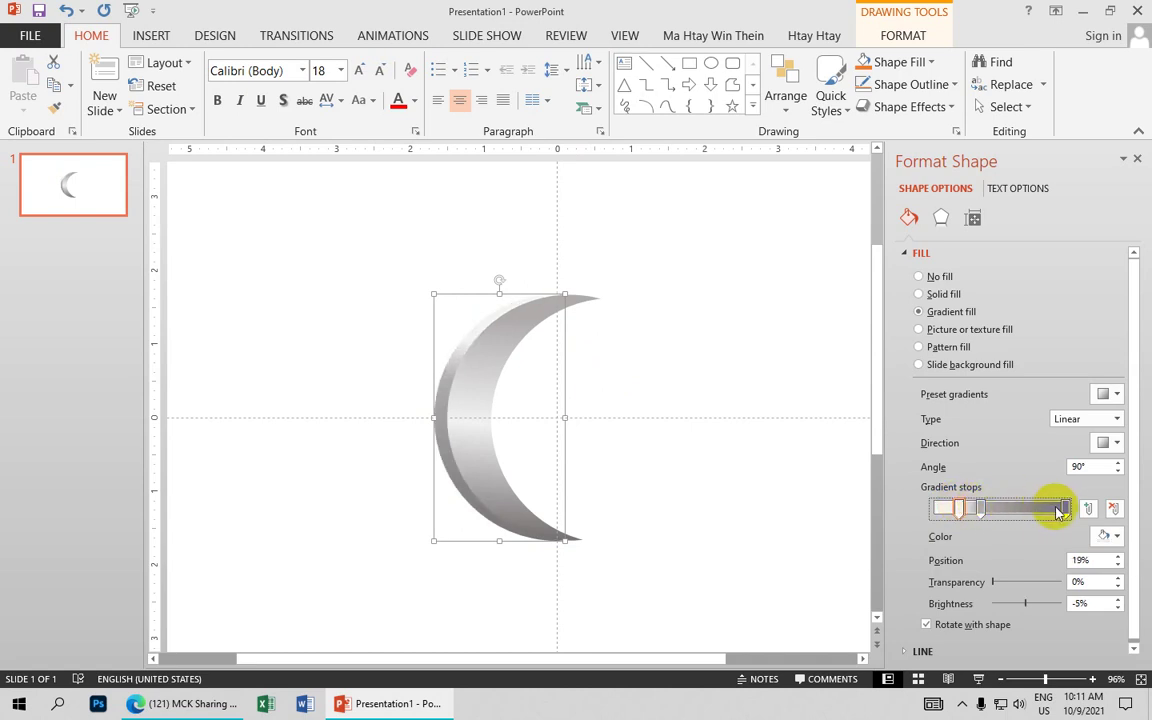
pyautogui.moveTo(1066, 511); pyautogui.dragTo(990, 512)
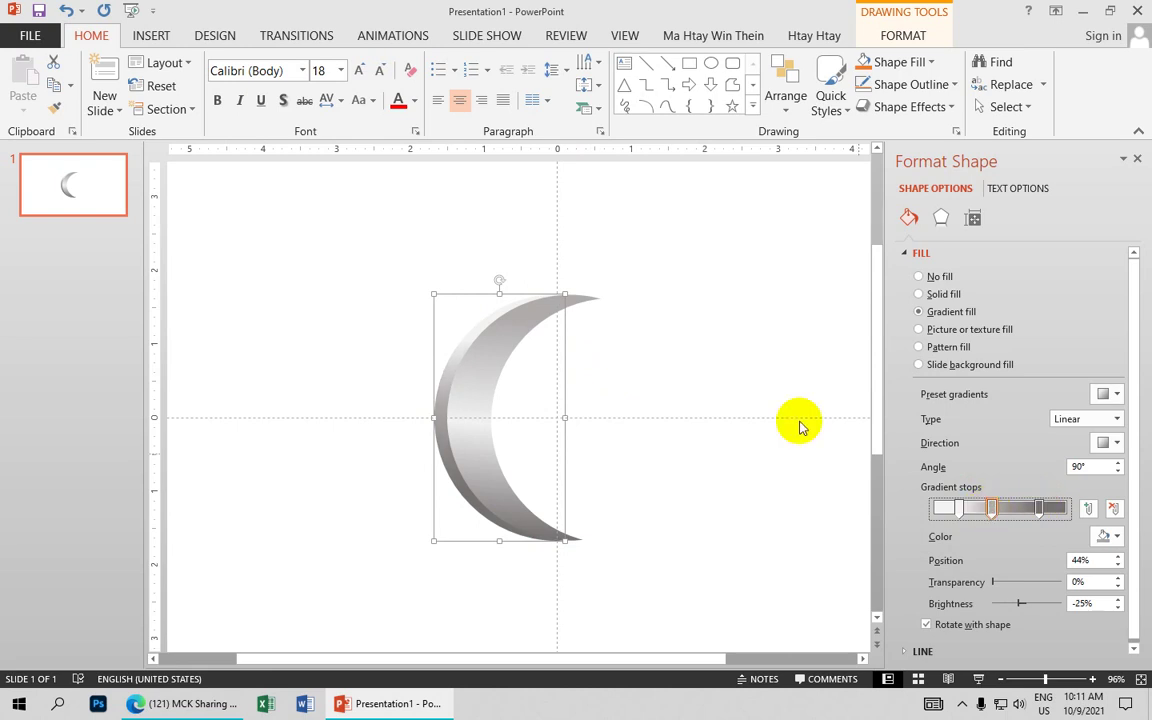
# - Group the crescent and silver sliver into one 3.39 by 2.15-inch object
pyautogui.click(683, 337)
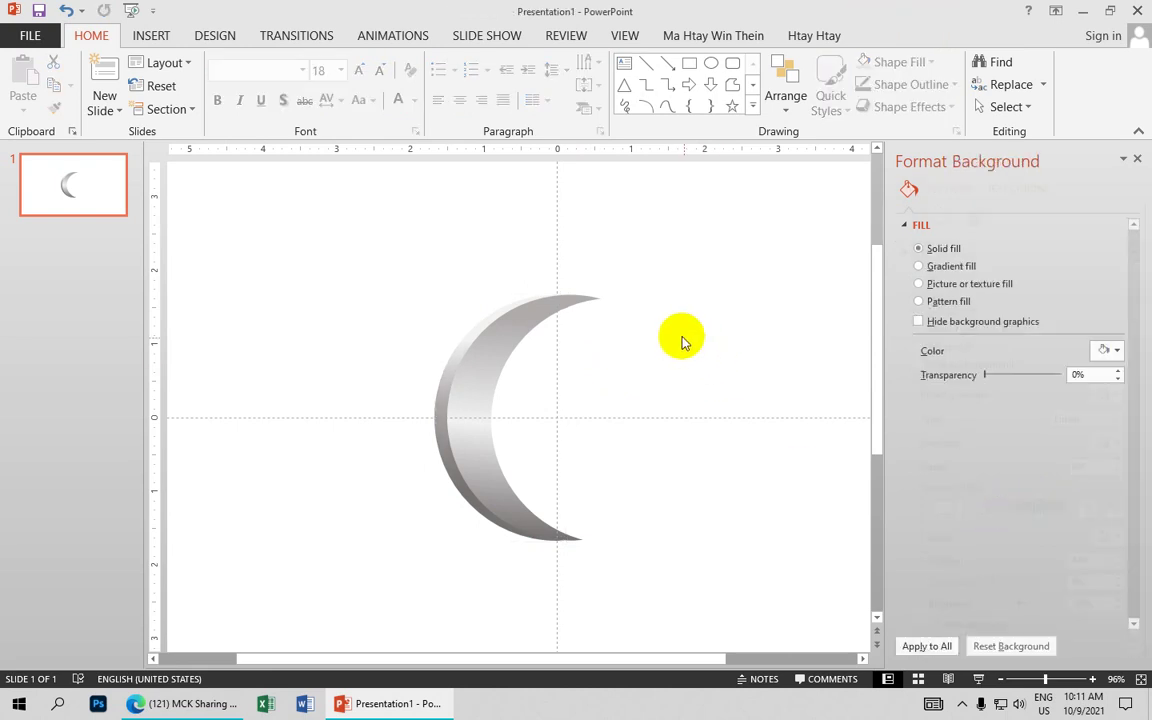
pyautogui.click(497, 353)
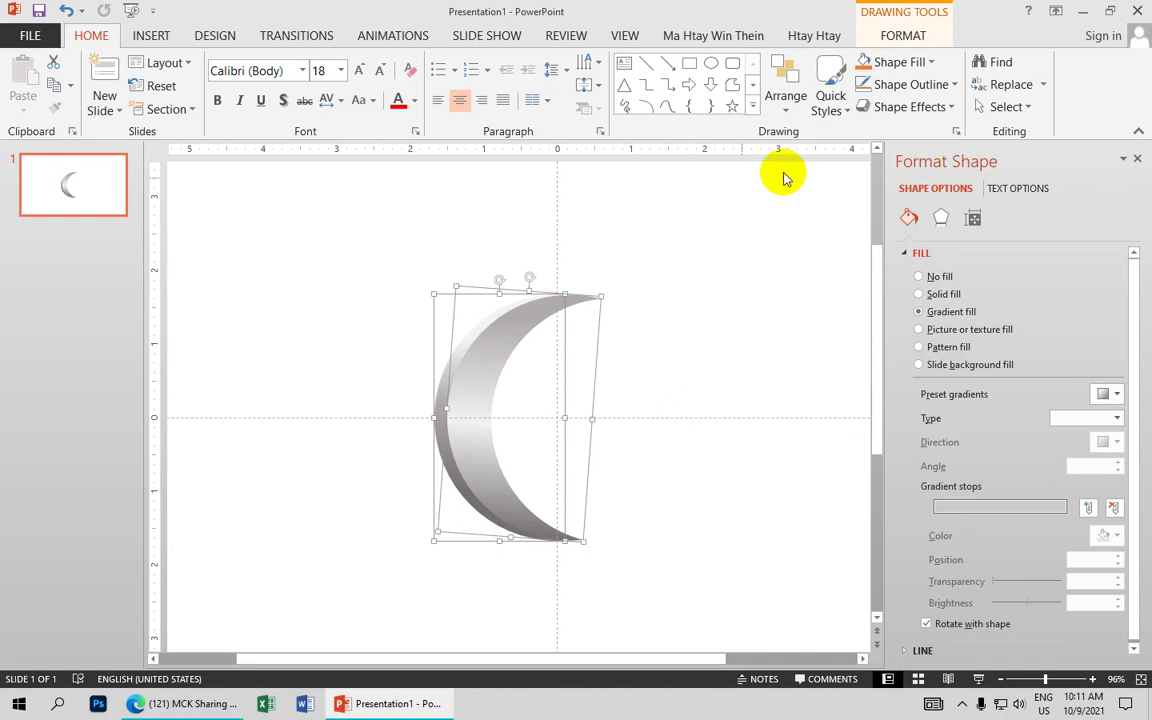
pyautogui.click(905, 36)
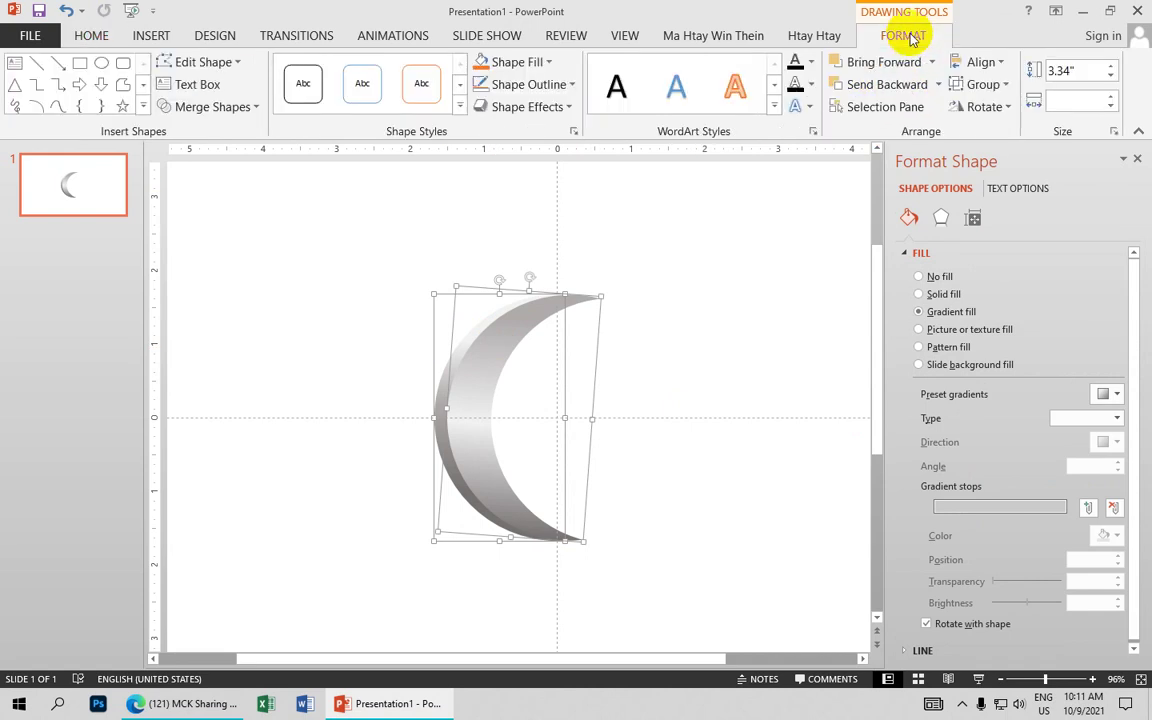
pyautogui.click(983, 84)
pyautogui.click(985, 111)
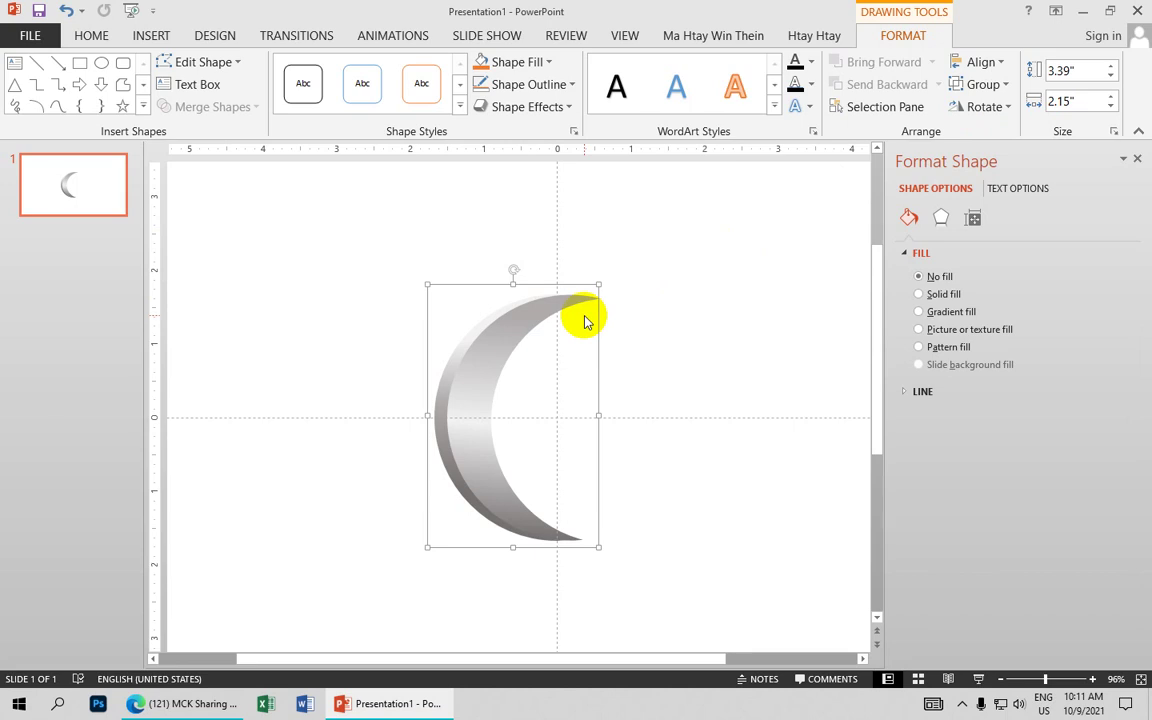
# - Duplicate the crescent group, then move the copy up and left and rotate it clockwise
pyautogui.hotkey('ctrl', 'd')
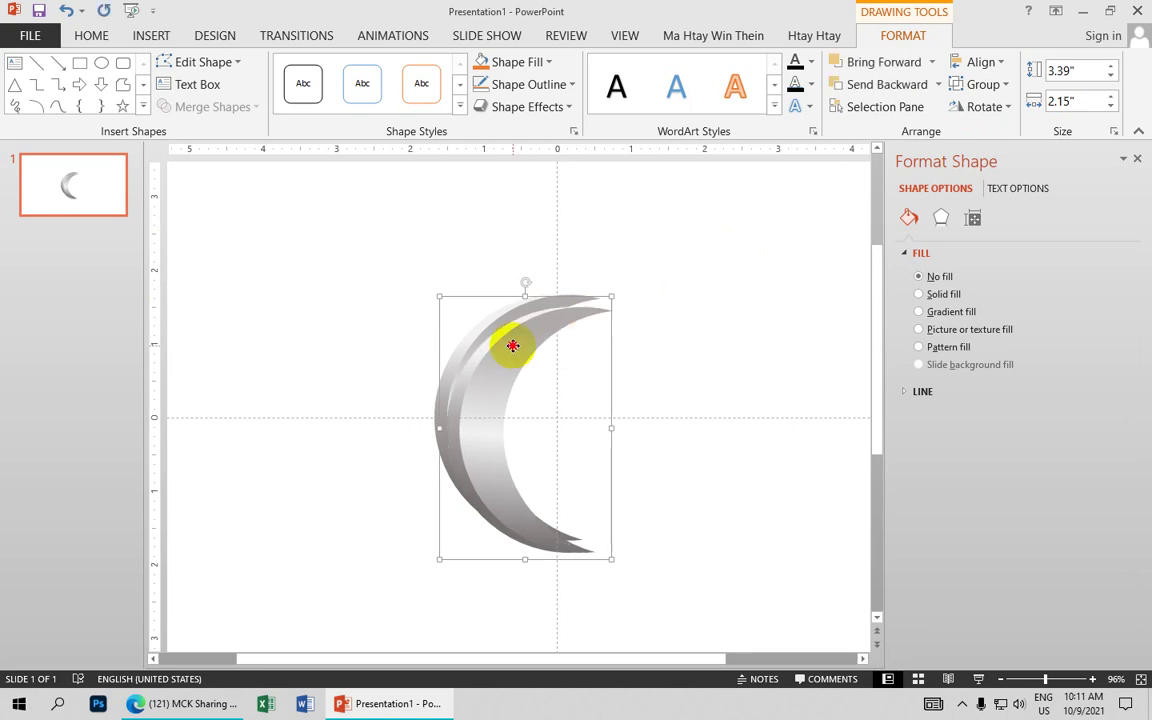
pyautogui.moveTo(512, 345); pyautogui.dragTo(519, 278)
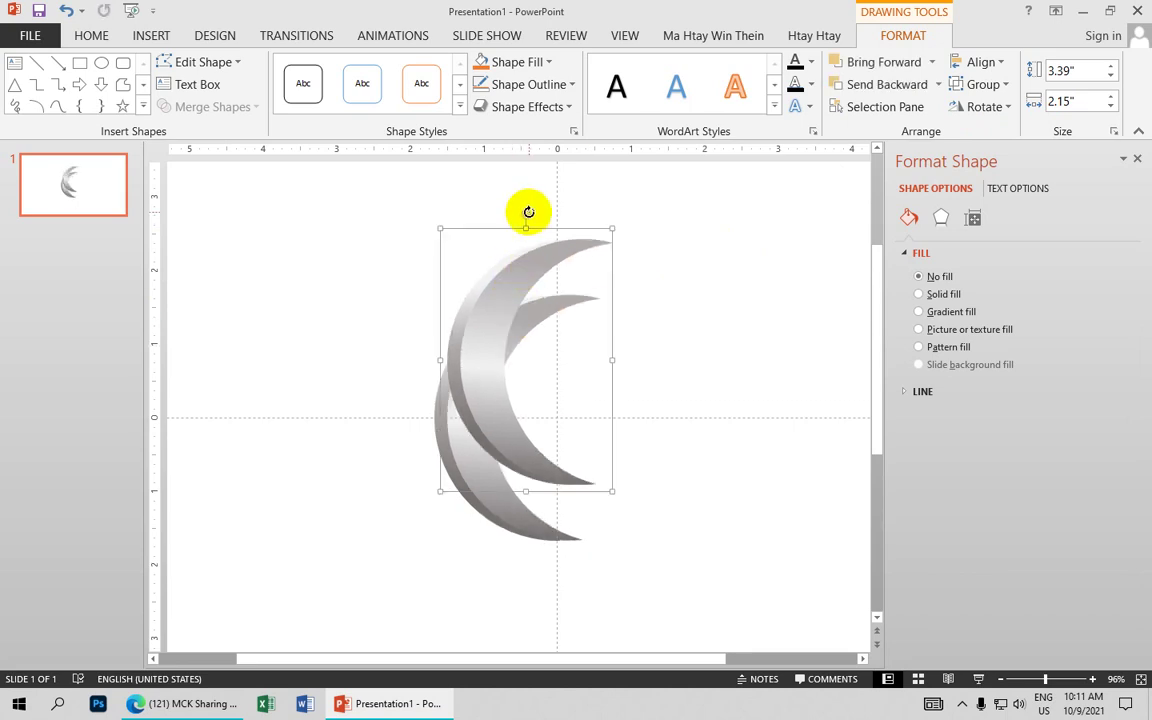
pyautogui.moveTo(533, 214); pyautogui.dragTo(597, 234)
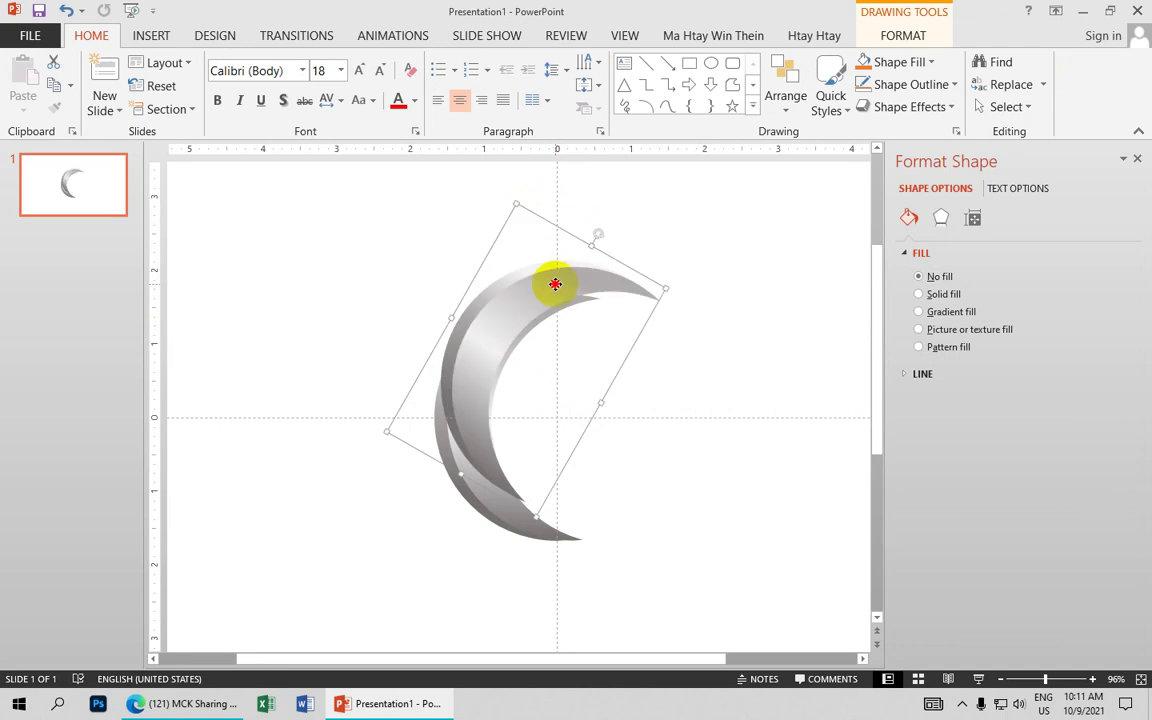
pyautogui.moveTo(555, 284); pyautogui.dragTo(548, 239)
pyautogui.moveTo(581, 190); pyautogui.dragTo(626, 238)
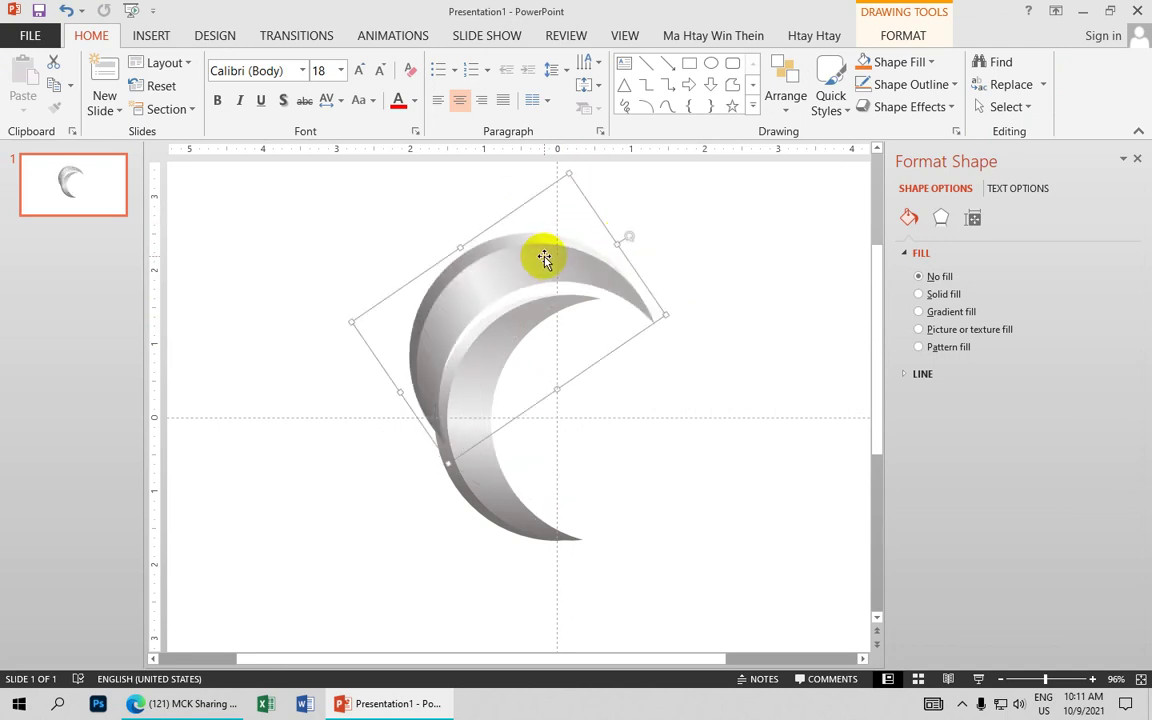
pyautogui.moveTo(544, 258); pyautogui.dragTo(555, 255)
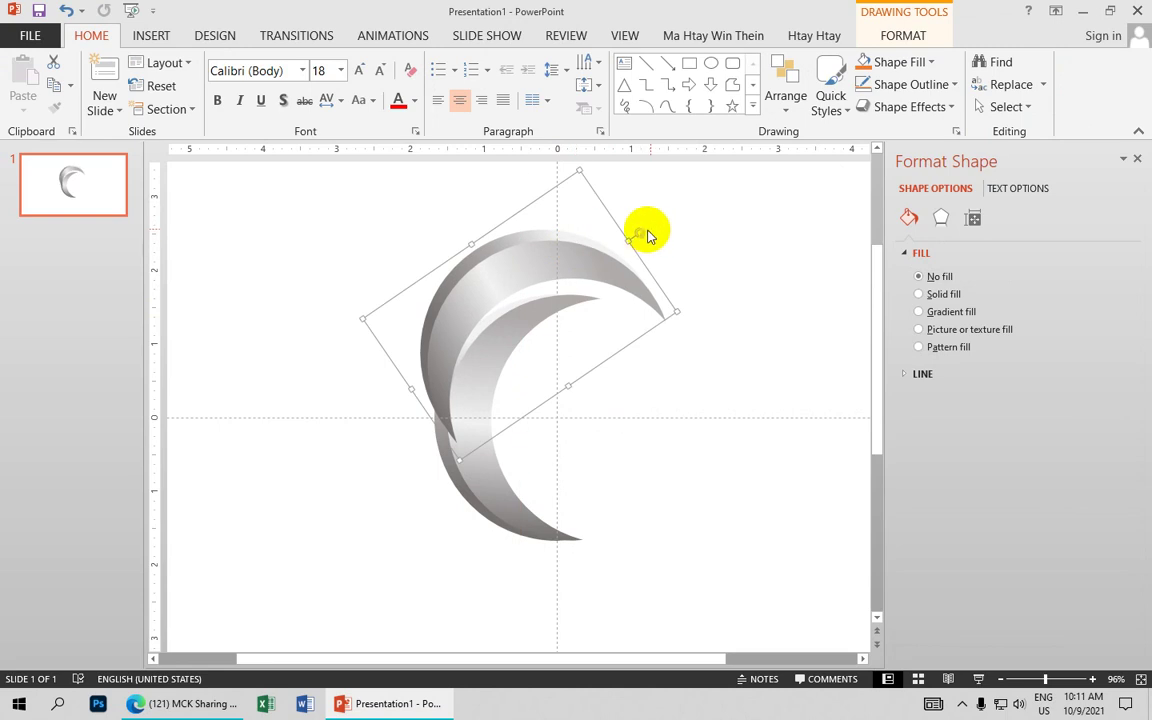
pyautogui.moveTo(642, 233)
pyautogui.mouseDown()
pyautogui.moveTo(651, 254)
pyautogui.moveTo(598, 263)
pyautogui.mouseUp()
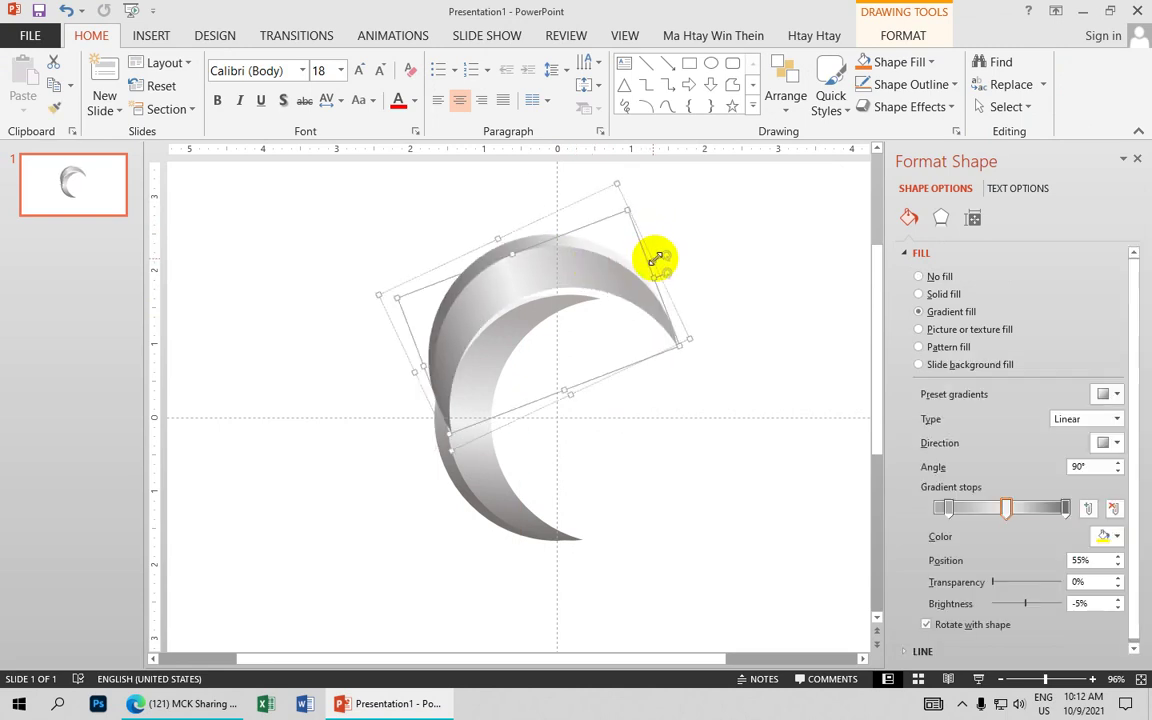
# - Fine-tune the upper crescent's clockwise rotation so it overlaps the original into a swirl
pyautogui.click(689, 249)
pyautogui.click(617, 283)
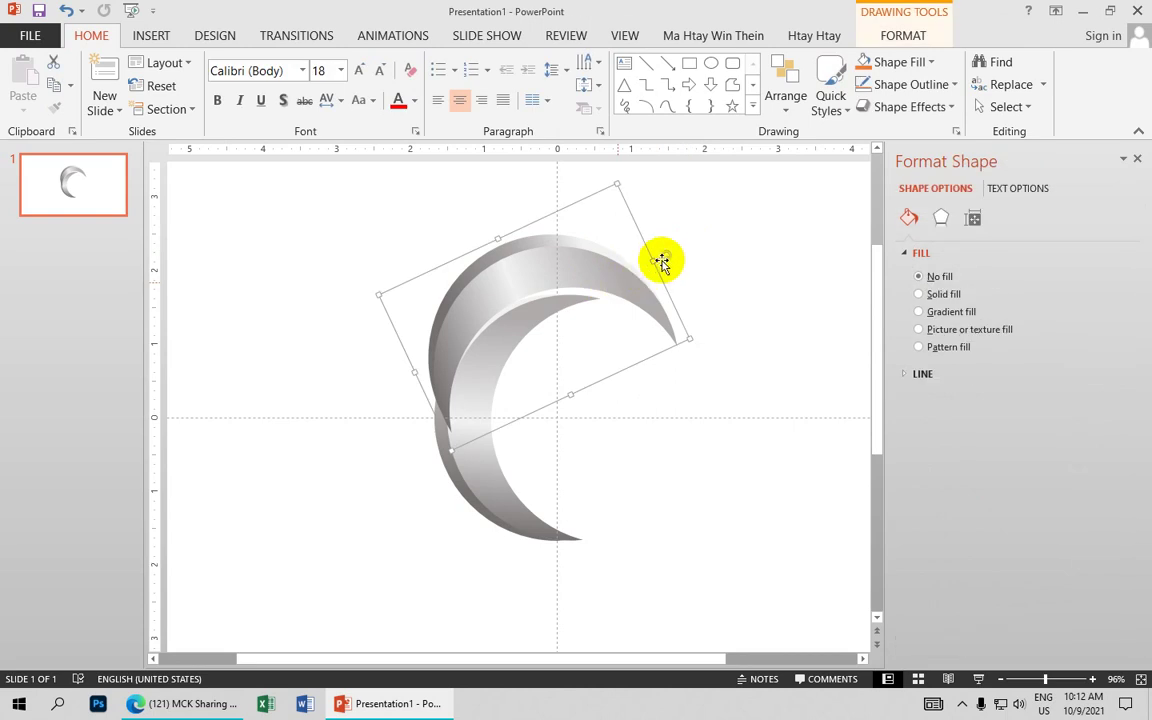
pyautogui.moveTo(666, 255); pyautogui.dragTo(668, 277)
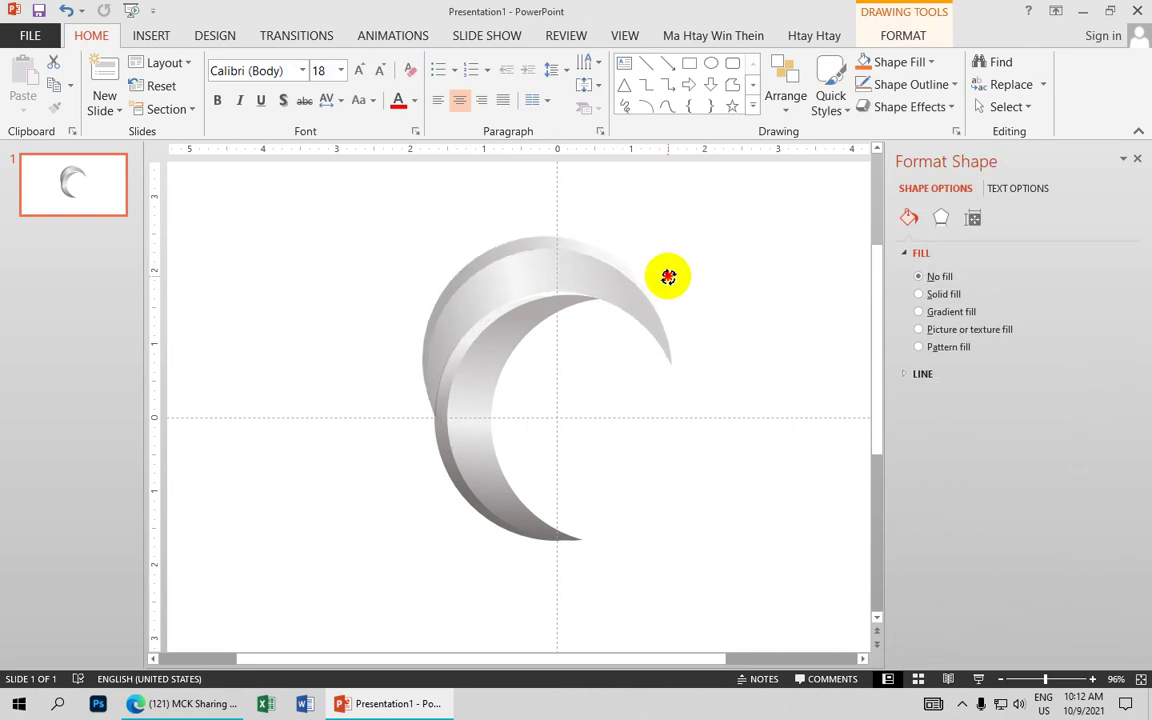
pyautogui.click(668, 277)
pyautogui.click(625, 290)
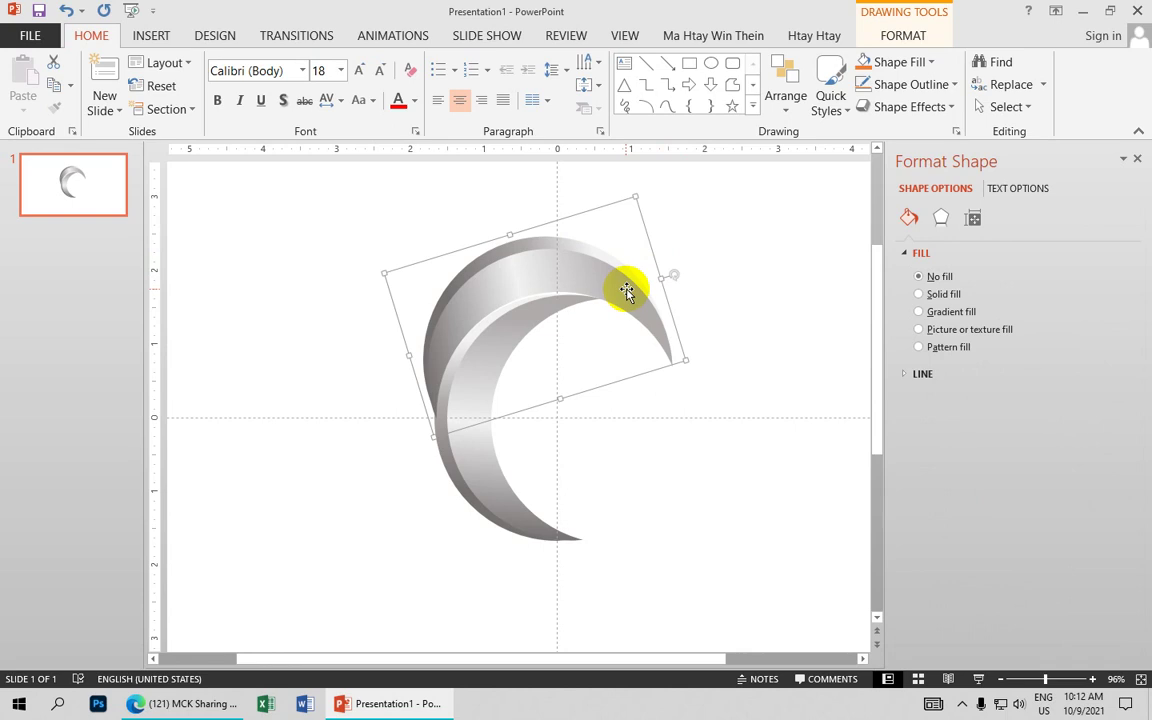
pyautogui.moveTo(675, 273); pyautogui.dragTo(676, 275)
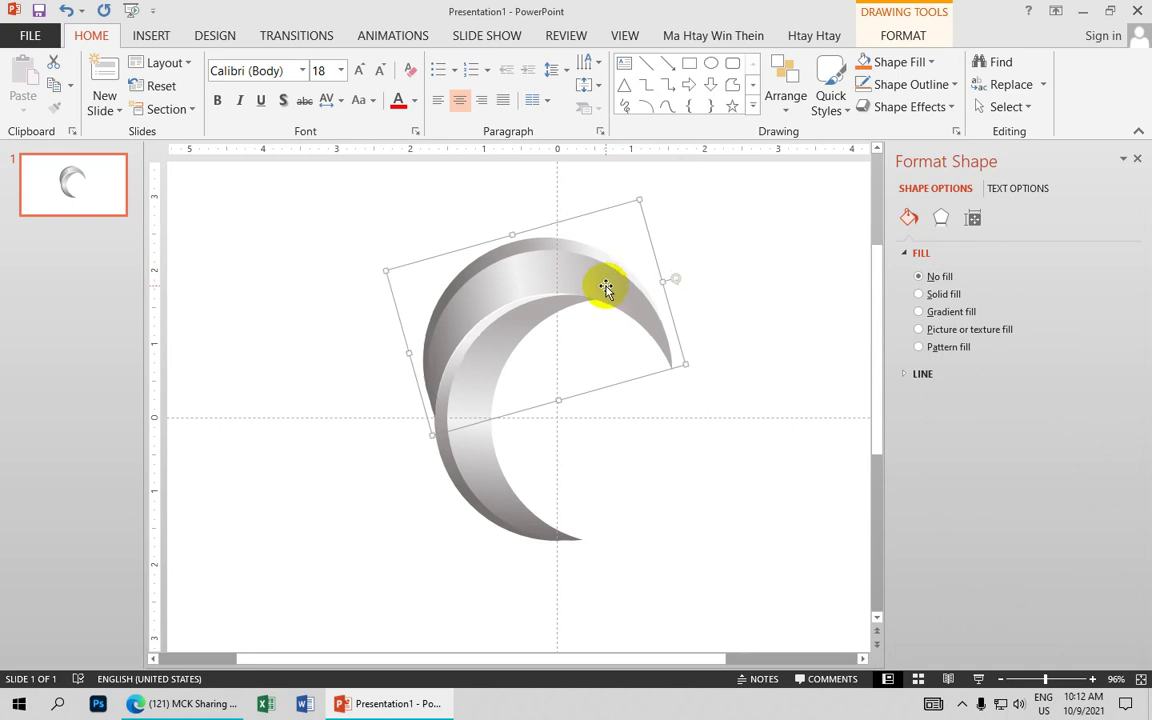
# - Move and rotate the top crescent up and right, delete it, then restore it
pyautogui.moveTo(605, 287)
pyautogui.mouseDown()
pyautogui.moveTo(594, 288)
pyautogui.moveTo(612, 234)
pyautogui.mouseUp()
pyautogui.moveTo(707, 237); pyautogui.dragTo(705, 305)
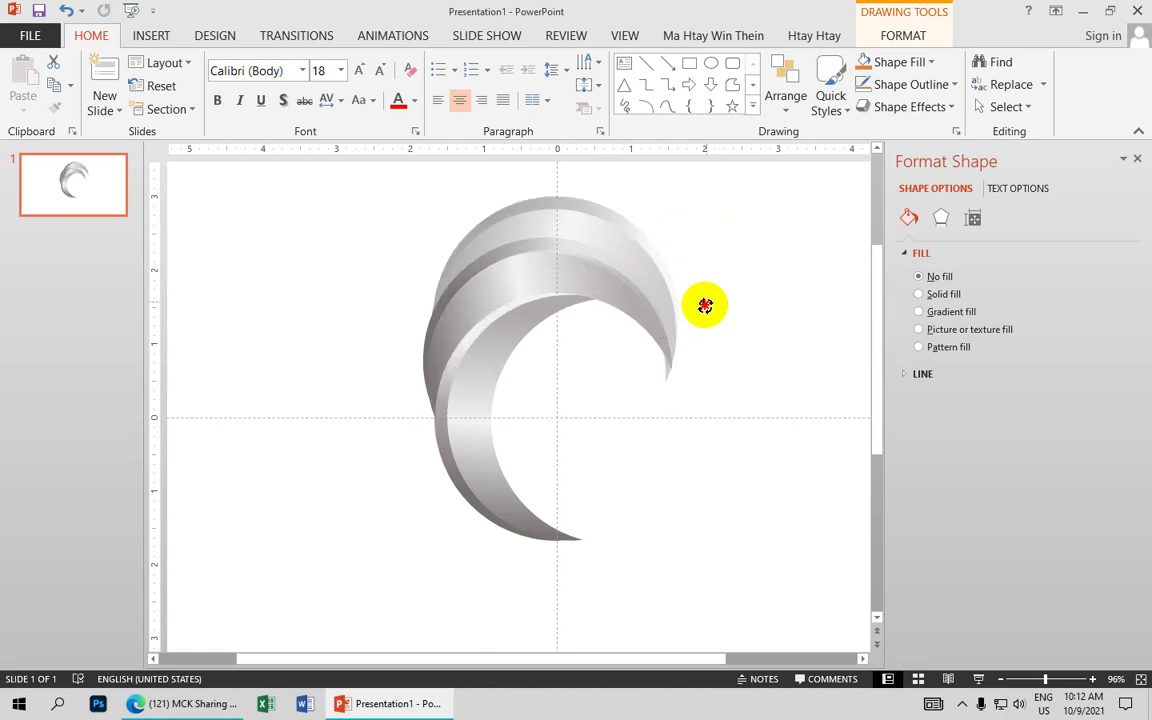
pyautogui.moveTo(602, 244)
pyautogui.mouseDown()
pyautogui.moveTo(742, 307)
pyautogui.moveTo(737, 381)
pyautogui.mouseUp()
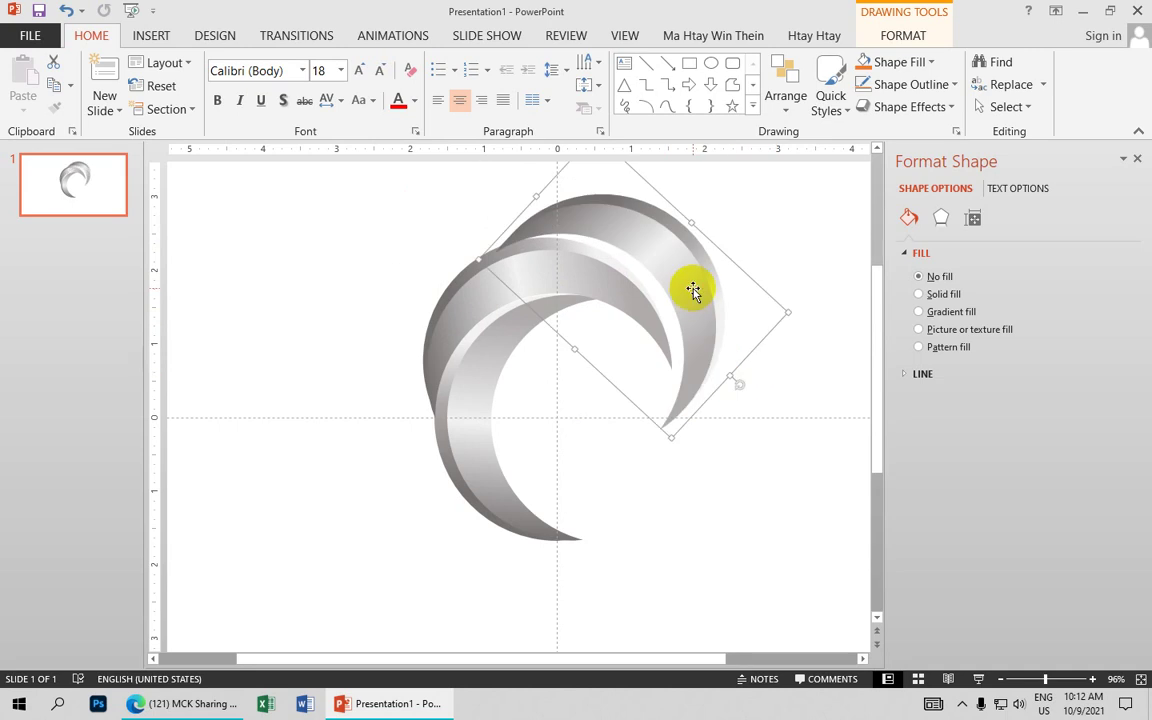
pyautogui.moveTo(693, 290); pyautogui.dragTo(678, 294)
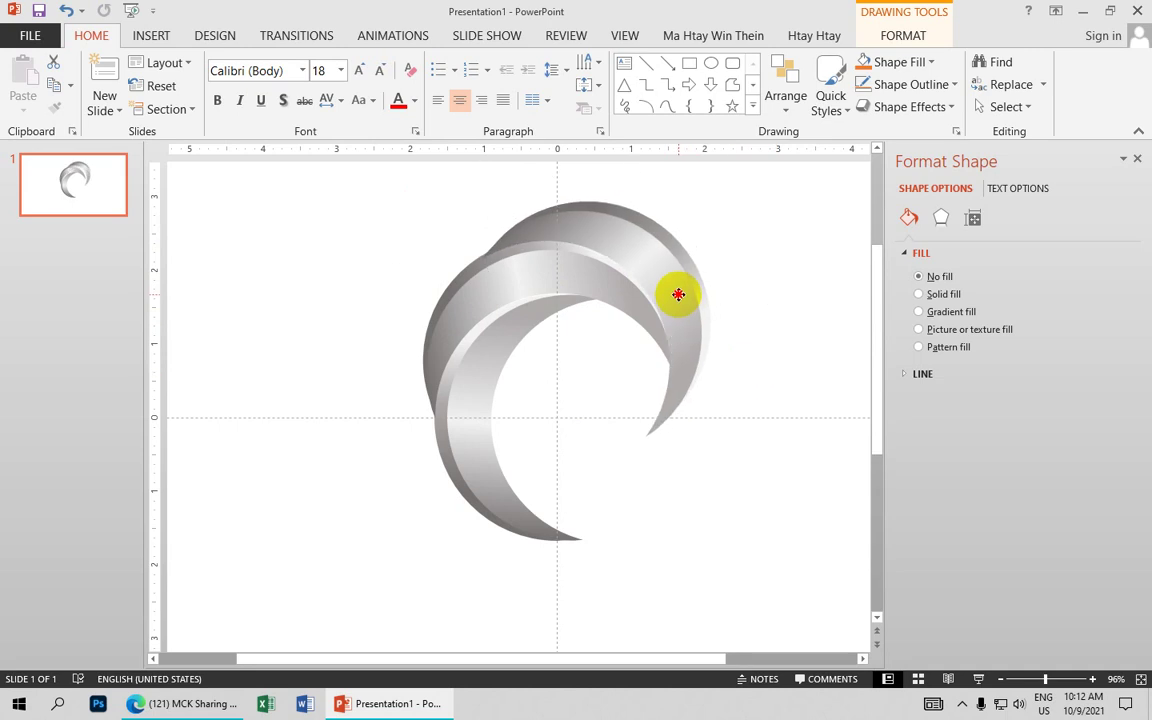
pyautogui.moveTo(678, 294); pyautogui.dragTo(675, 297)
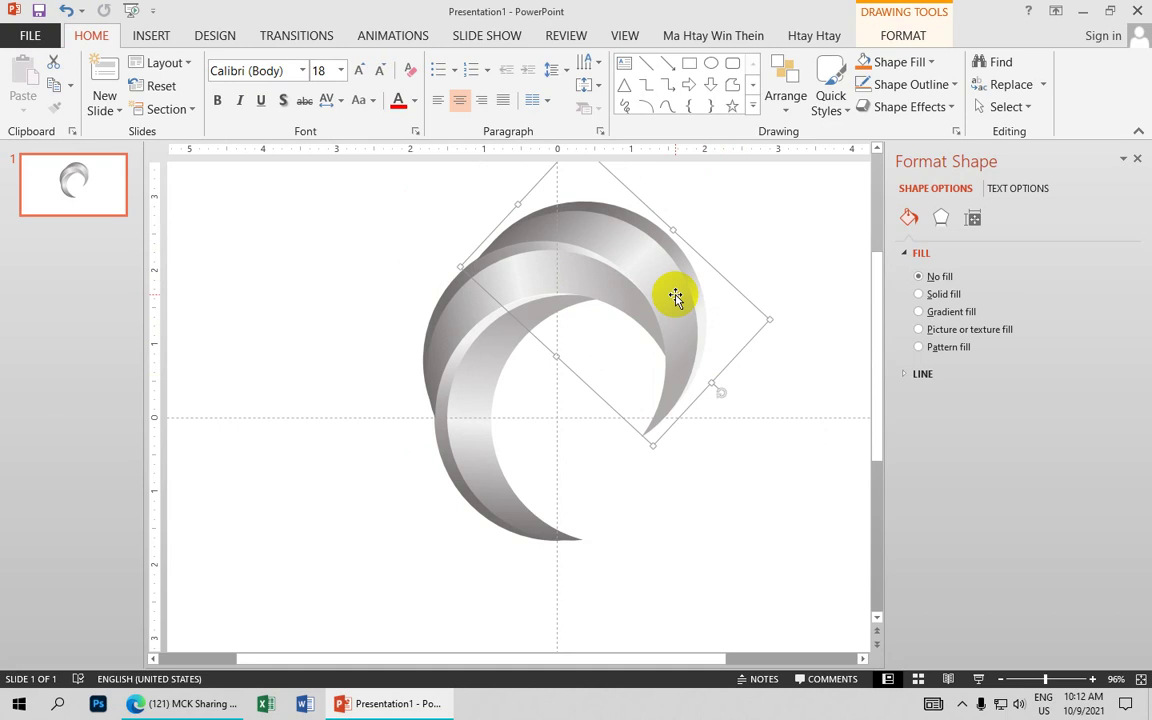
pyautogui.hotkey('ctrl', 'Left')
pyautogui.hotkey('ctrl', 'Left')
pyautogui.hotkey('ctrl', 'Left')
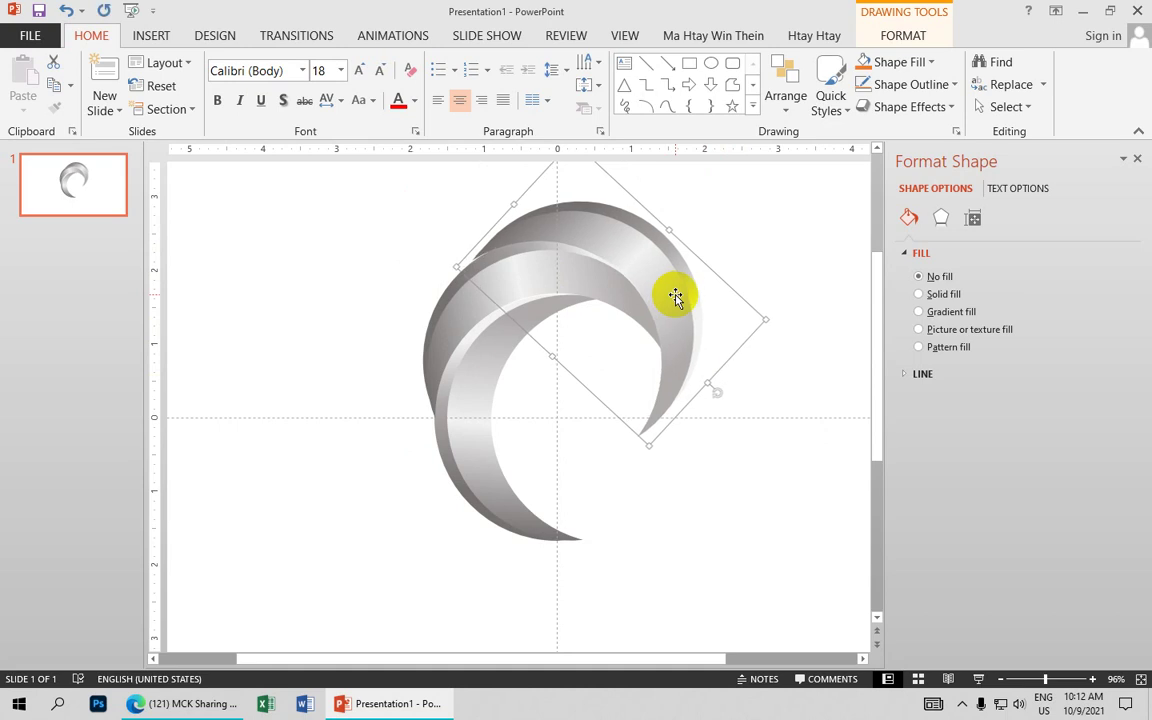
pyautogui.hotkey('ctrl', 'Down')
pyautogui.hotkey('ctrl', 'Down')
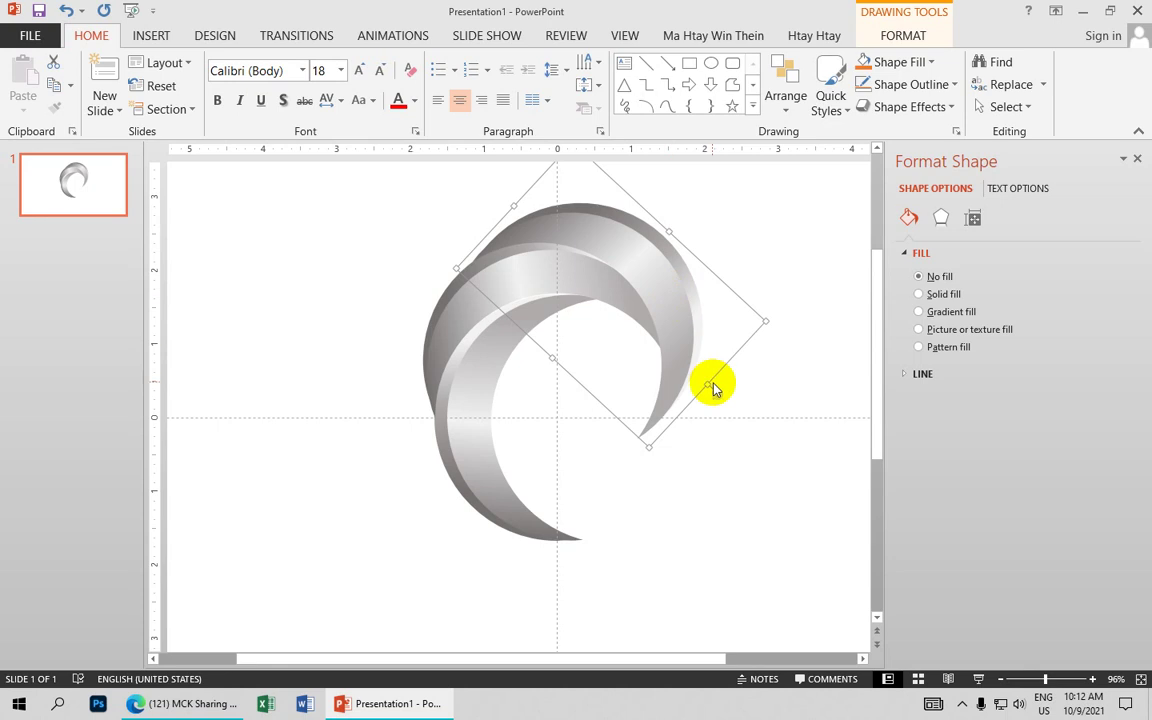
pyautogui.press('Delete')
pyautogui.hotkey('ctrl', 'z')
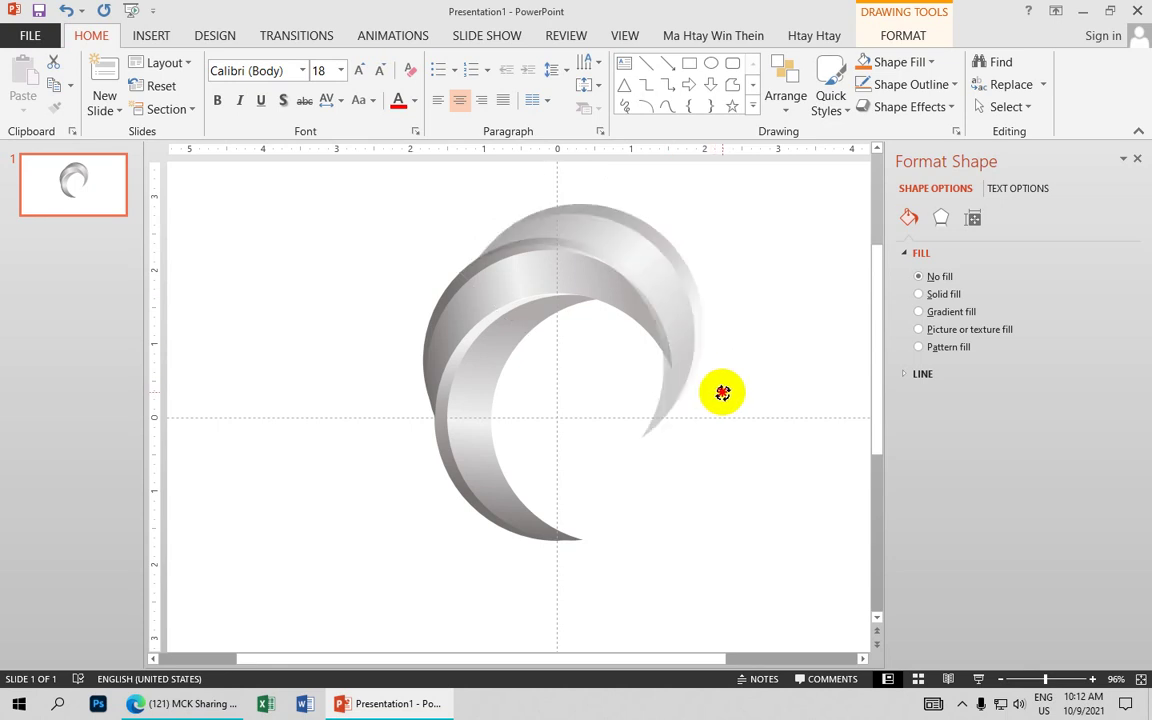
# - Nudge the rear crescent up and slightly right, then duplicate it
pyautogui.moveTo(722, 392); pyautogui.dragTo(730, 393)
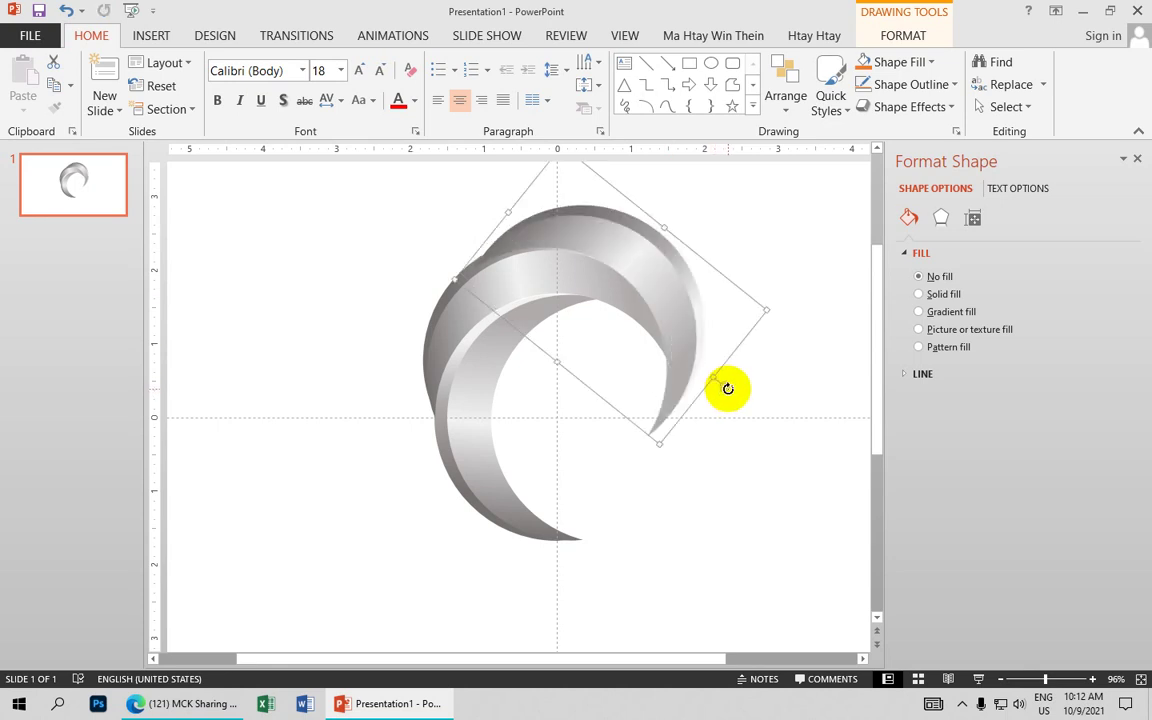
pyautogui.hotkey('ctrl', 'Up')
pyautogui.hotkey('ctrl', 'Up')
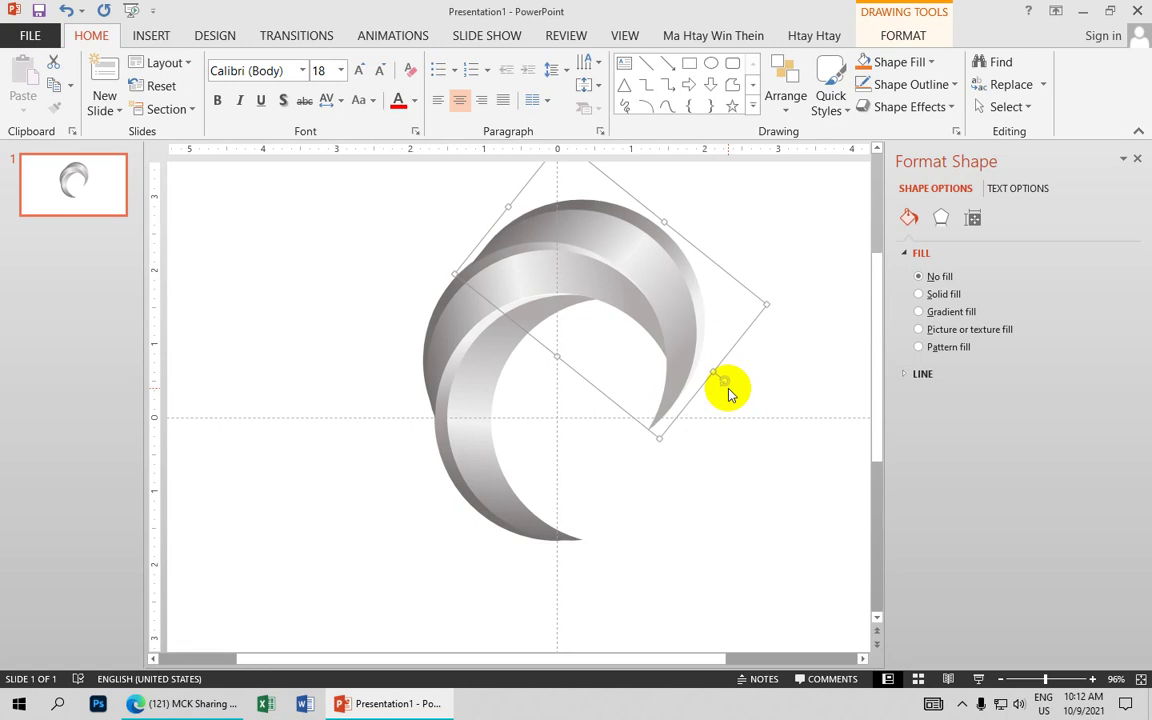
pyautogui.hotkey('ctrl', 'Up')
pyautogui.hotkey('ctrl', 'Up')
pyautogui.hotkey('ctrl', 'Right')
pyautogui.hotkey('ctrl', 'Right')
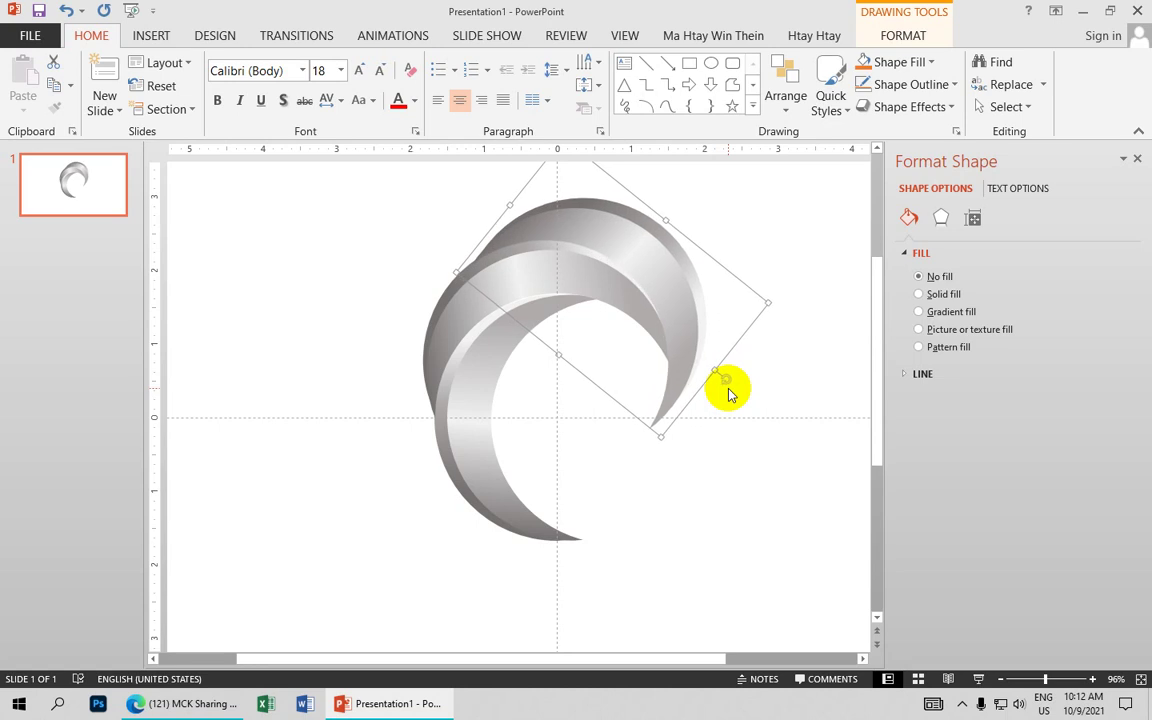
pyautogui.hotkey('ctrl', 'Right')
pyautogui.hotkey('ctrl', 'Right')
pyautogui.hotkey('ctrl', 'Right')
pyautogui.hotkey('ctrl', 'Right')
pyautogui.hotkey('ctrl', 'Right')
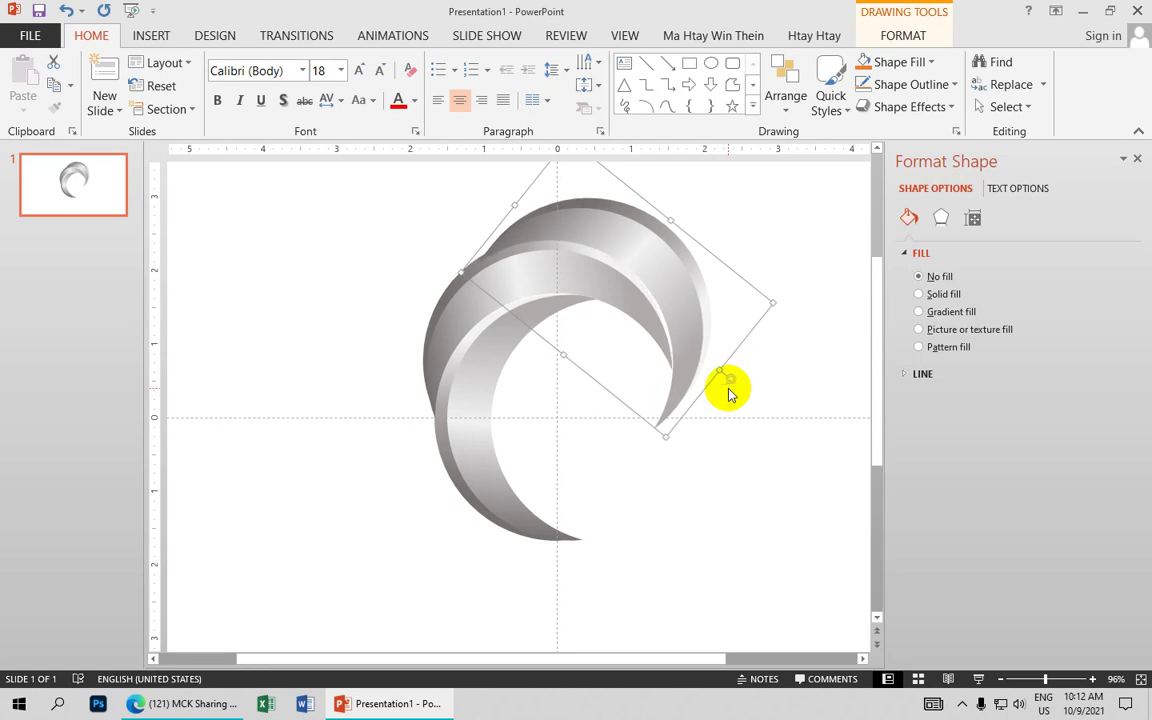
pyautogui.hotkey('ctrl', 'Right')
pyautogui.hotkey('ctrl', 'Left')
pyautogui.hotkey('ctrl', 'Left')
pyautogui.hotkey('ctrl', 'Left')
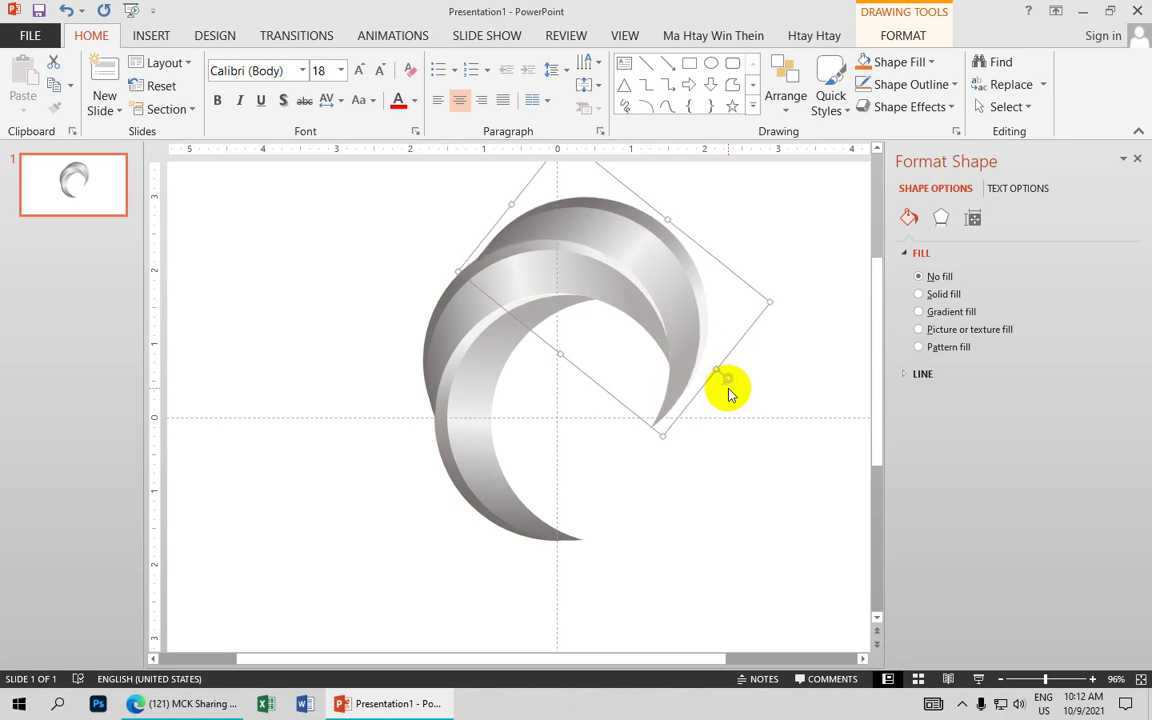
pyautogui.hotkey('ctrl', 'Left')
pyautogui.hotkey('ctrl', 'Left')
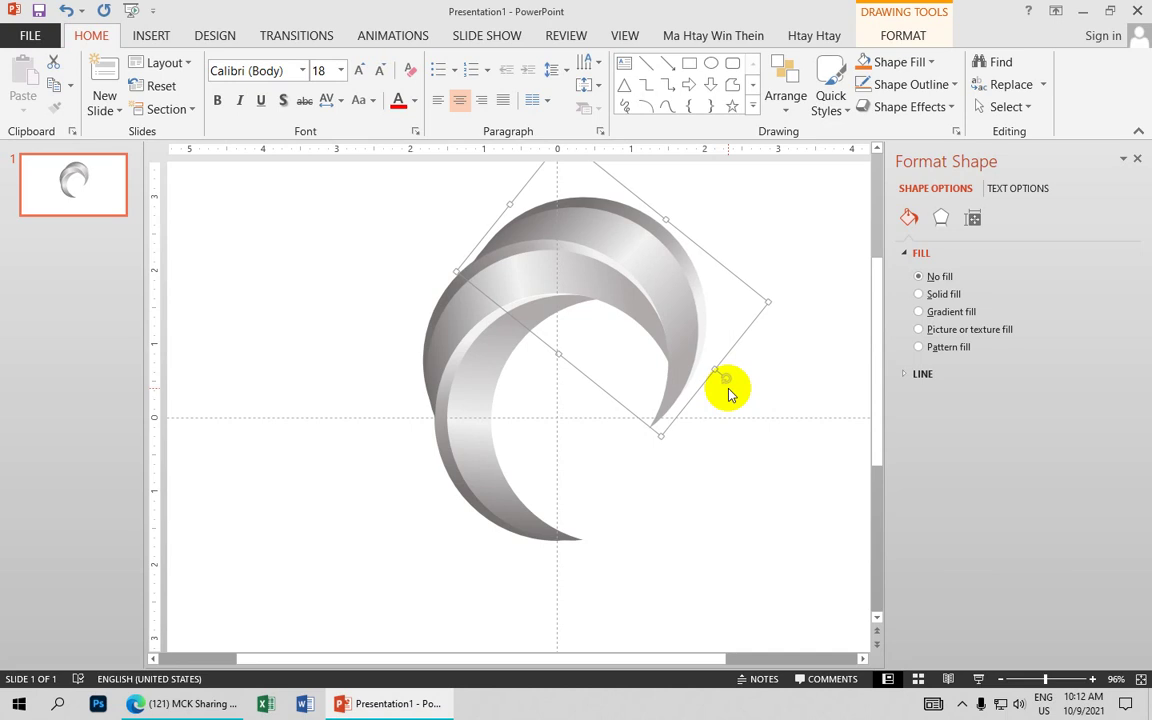
pyautogui.hotkey('ctrl', 'd')
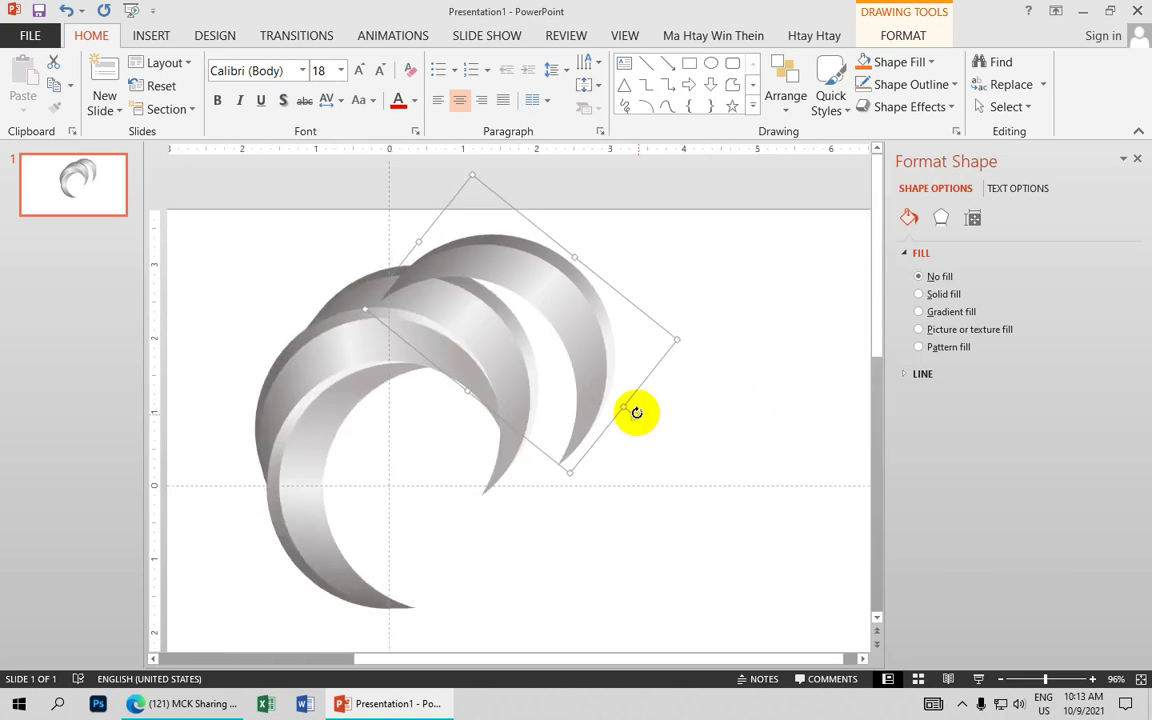
pyautogui.scroll(-2, 733, 283)
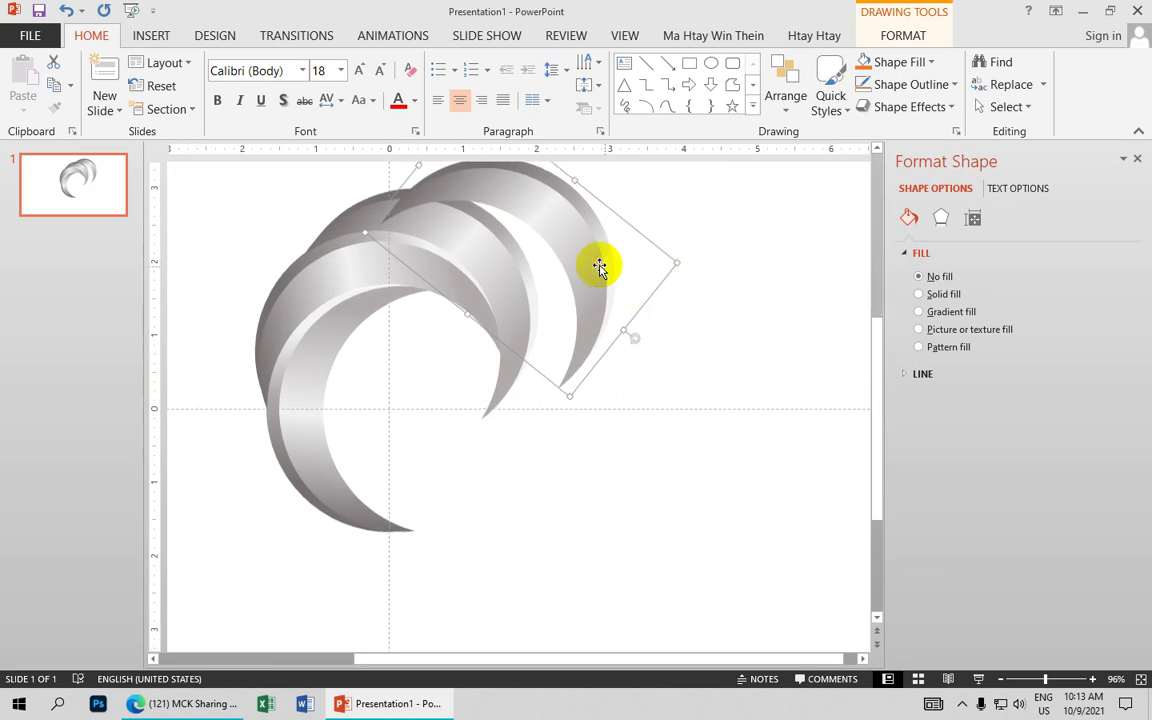
# - Rotate the new crescent clockwise and move it down around the right side of the ring
pyautogui.moveTo(636, 336); pyautogui.dragTo(590, 370)
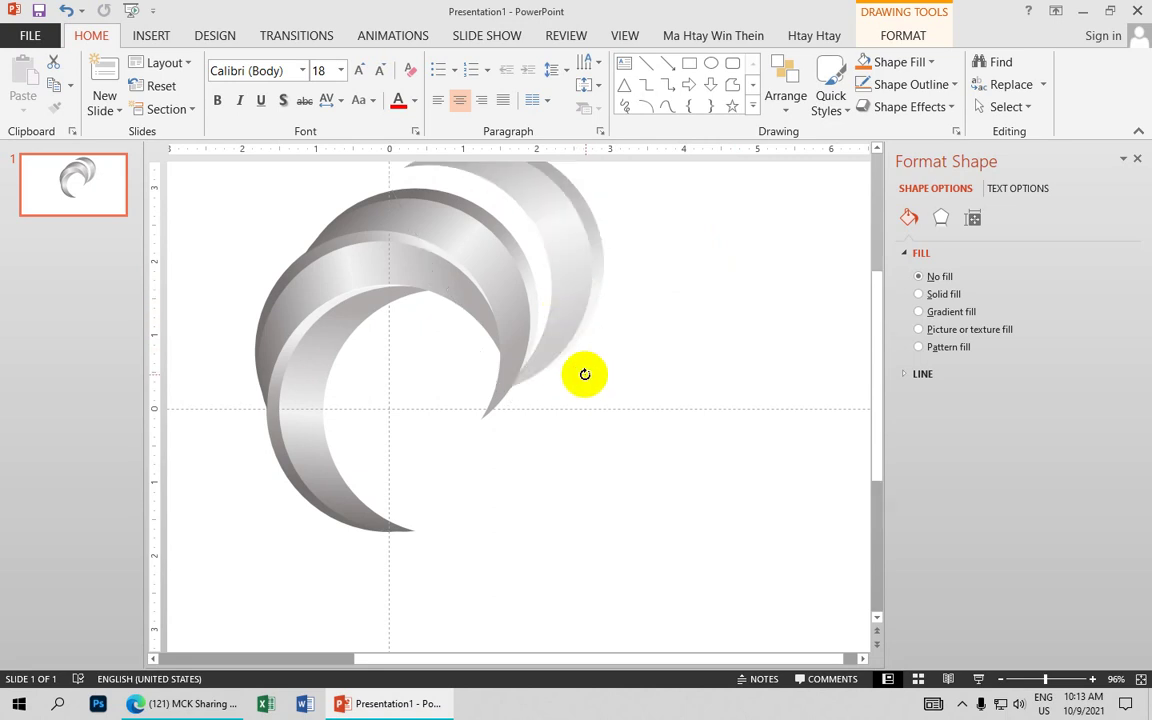
pyautogui.moveTo(590, 375); pyautogui.dragTo(586, 369)
pyautogui.moveTo(576, 283); pyautogui.dragTo(564, 347)
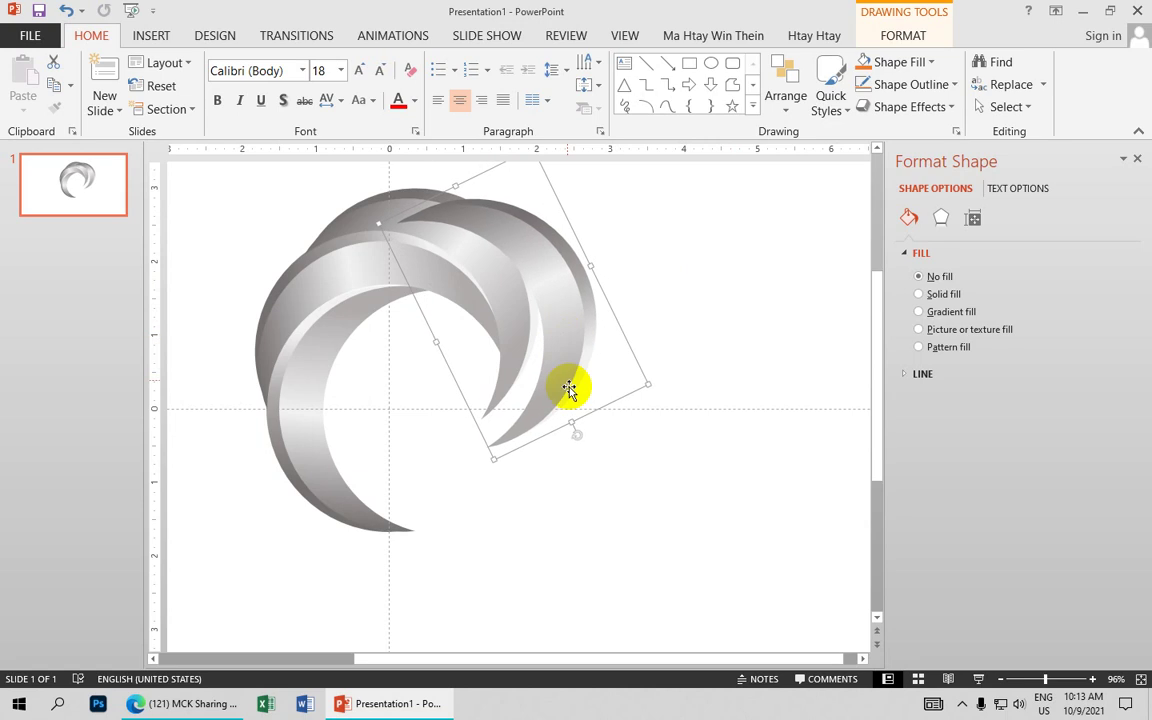
pyautogui.moveTo(575, 435)
pyautogui.mouseDown()
pyautogui.moveTo(535, 450)
pyautogui.moveTo(540, 400)
pyautogui.mouseUp()
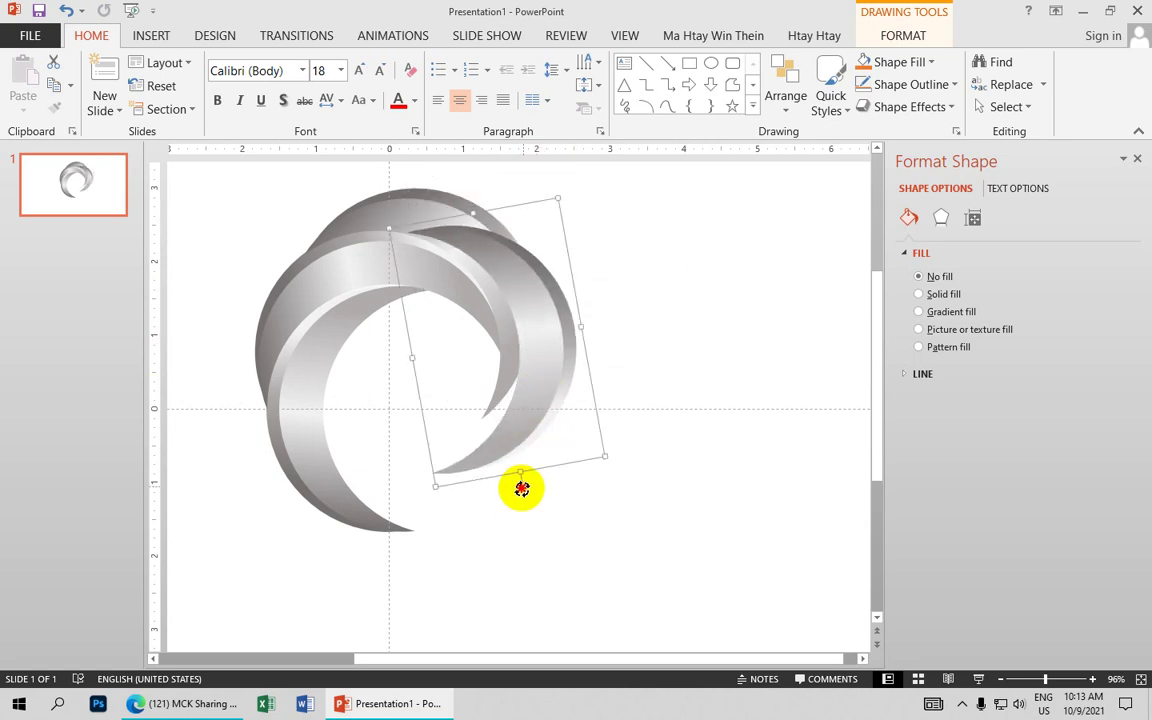
pyautogui.moveTo(521, 488); pyautogui.dragTo(514, 483)
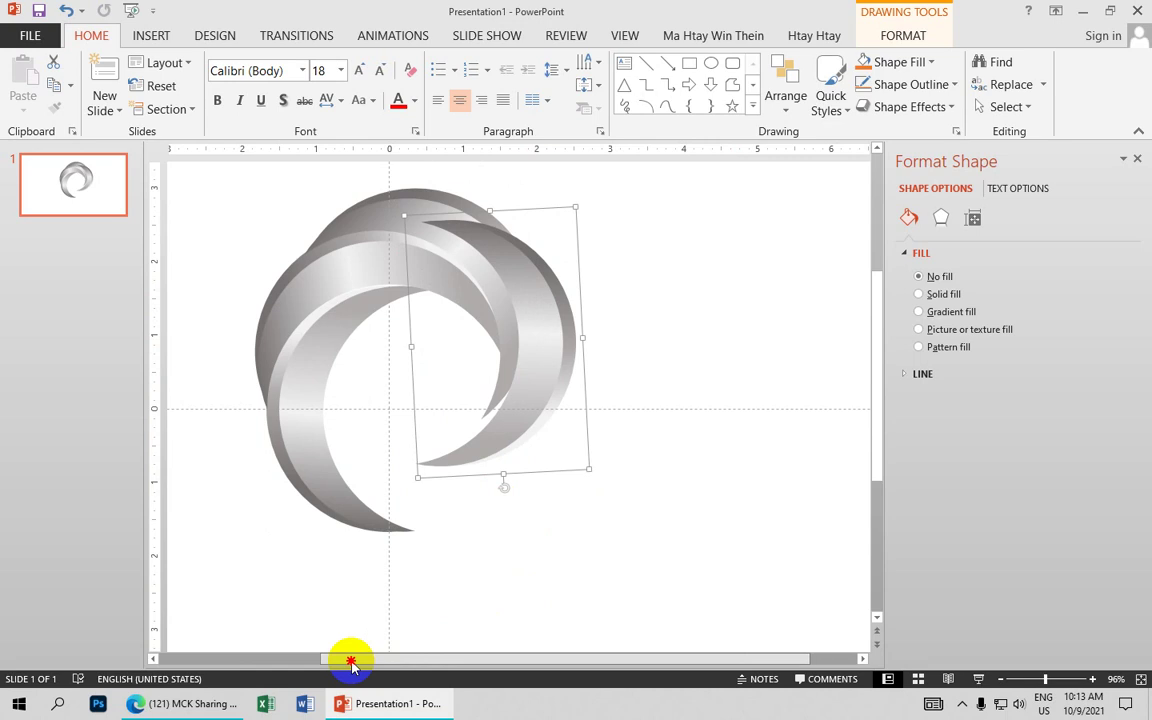
pyautogui.moveTo(351, 660); pyautogui.dragTo(301, 660)
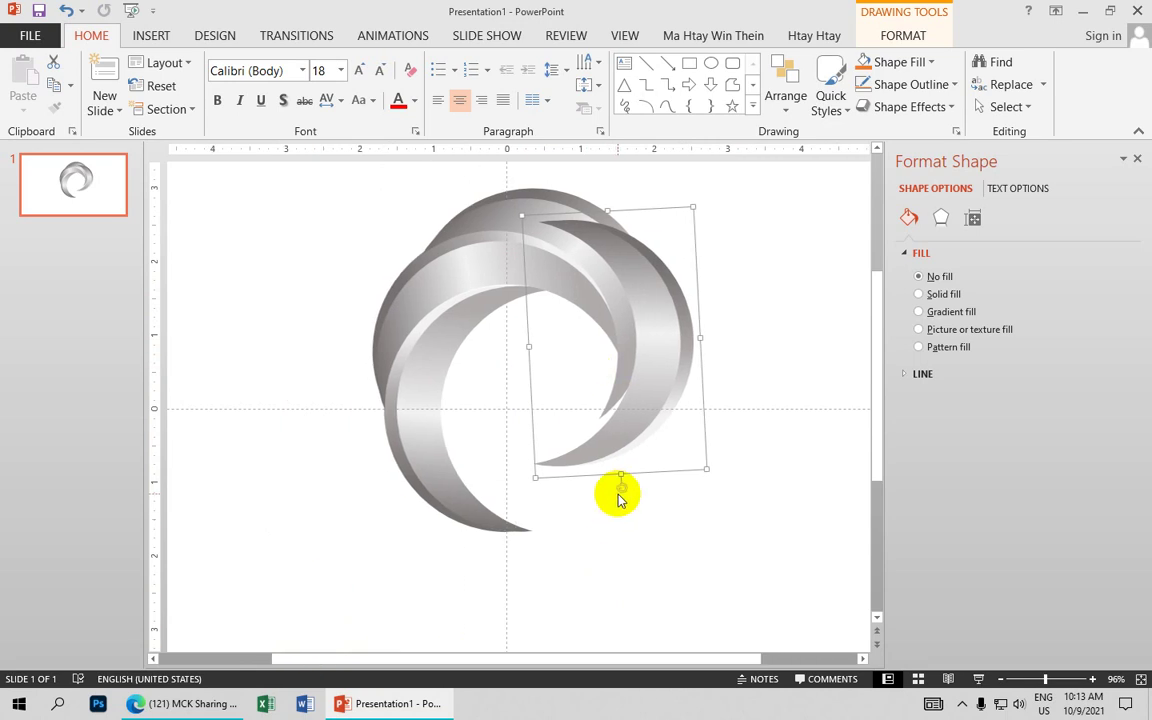
pyautogui.moveTo(620, 487); pyautogui.dragTo(580, 477)
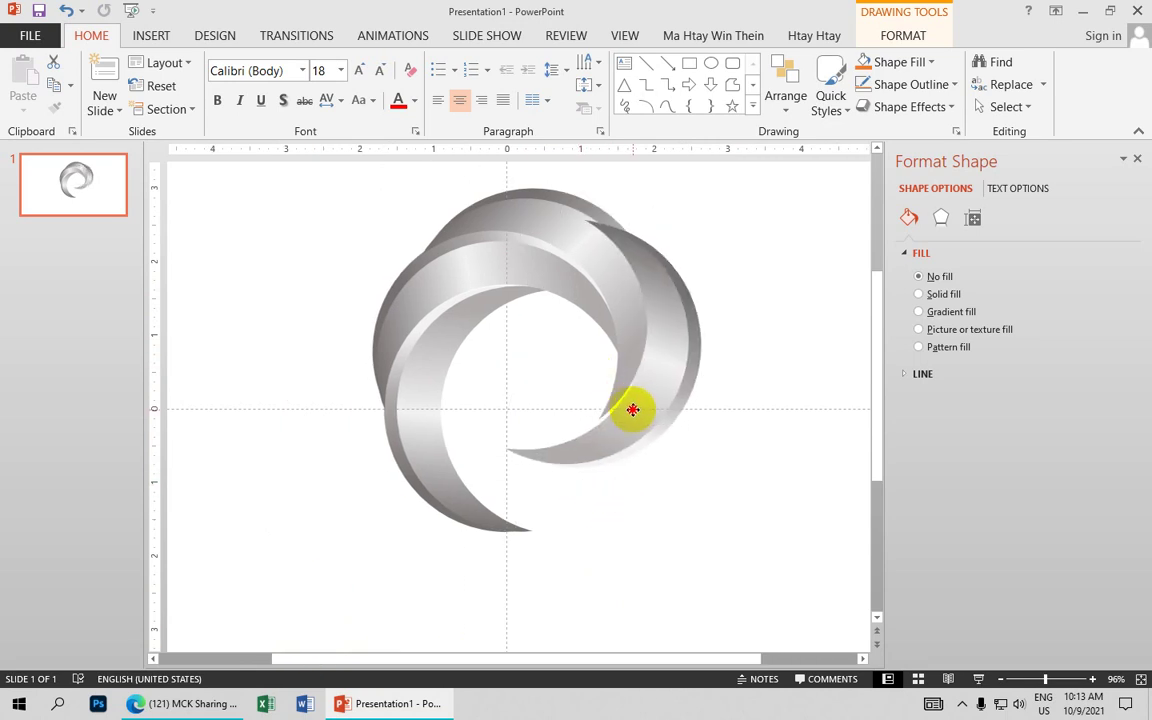
pyautogui.moveTo(578, 475); pyautogui.dragTo(635, 412)
pyautogui.moveTo(586, 497); pyautogui.dragTo(570, 496)
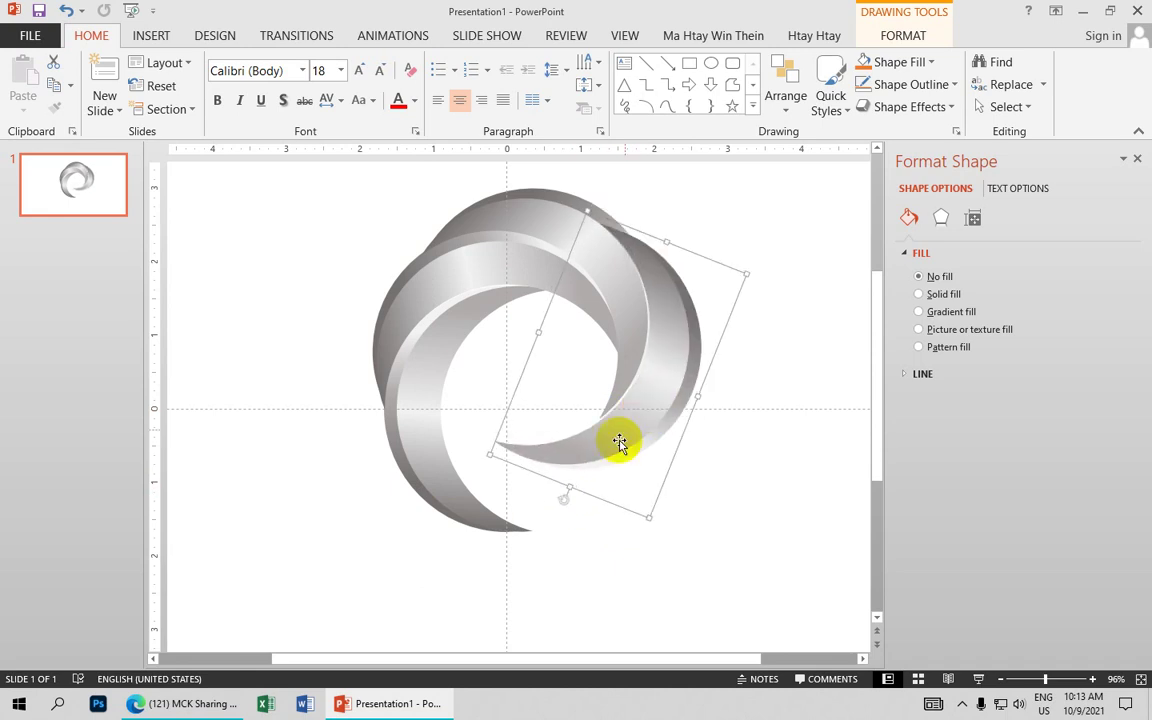
# - Rotate the right-hand crescent slightly, zoom to 82%, and nudge it left
pyautogui.click(557, 493)
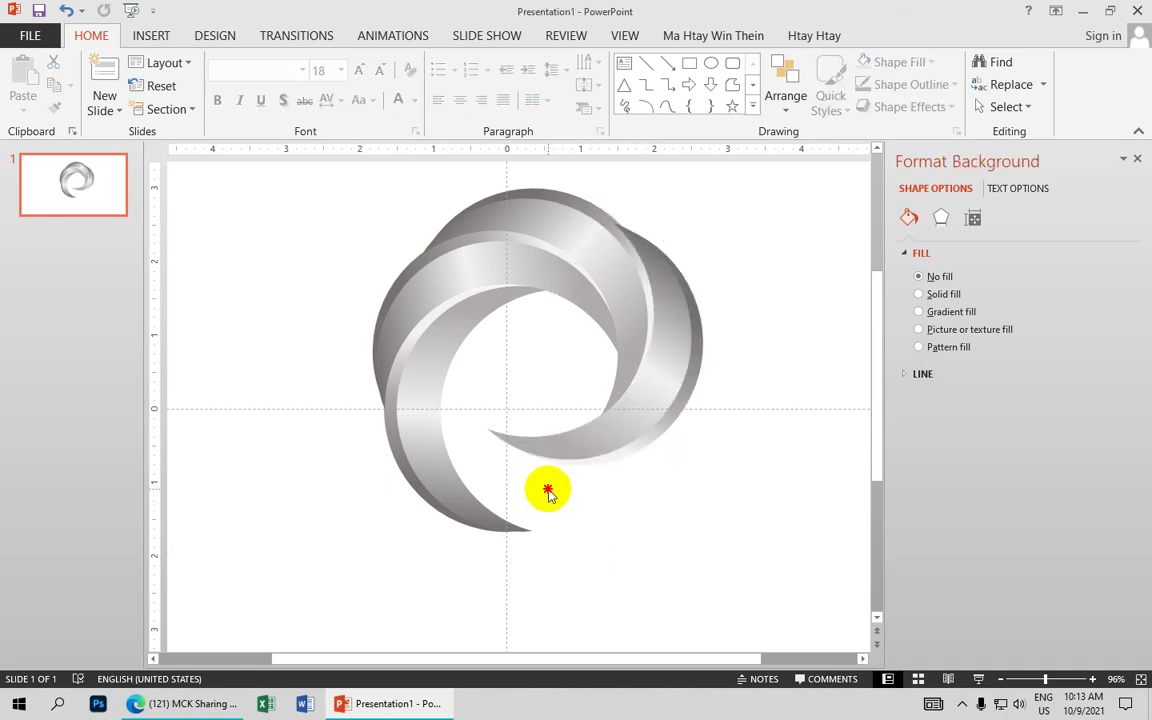
pyautogui.click(560, 462)
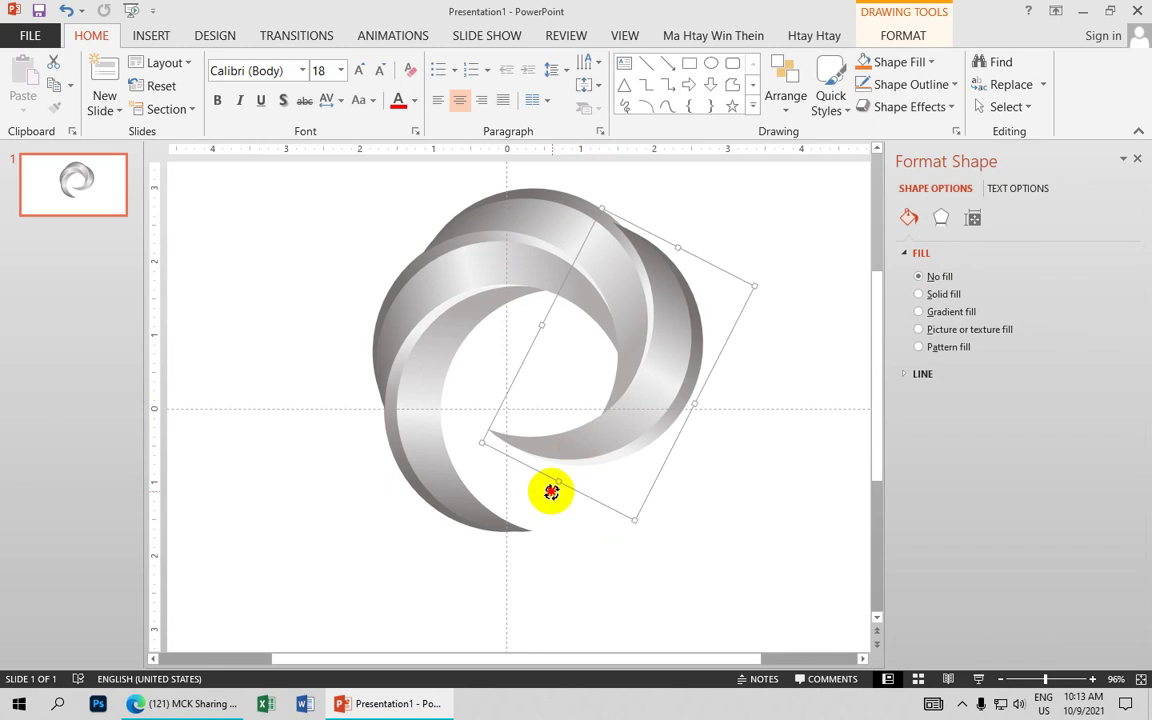
pyautogui.moveTo(551, 491); pyautogui.dragTo(543, 484)
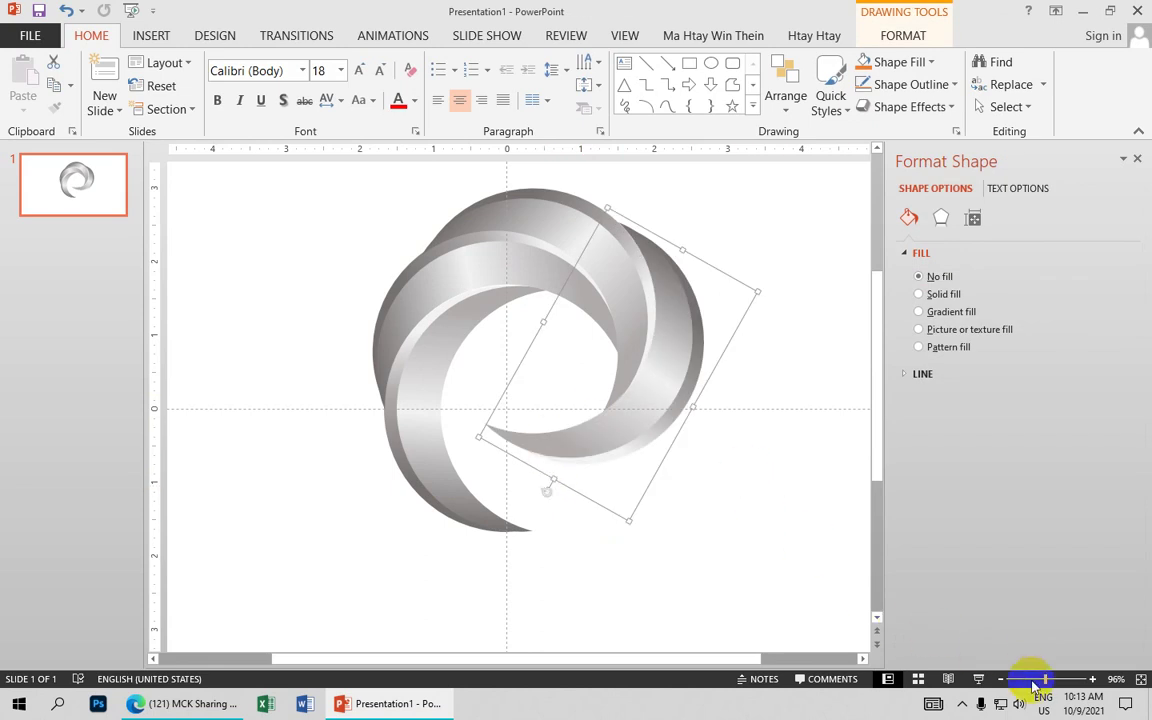
pyautogui.moveTo(1042, 684); pyautogui.dragTo(1037, 684)
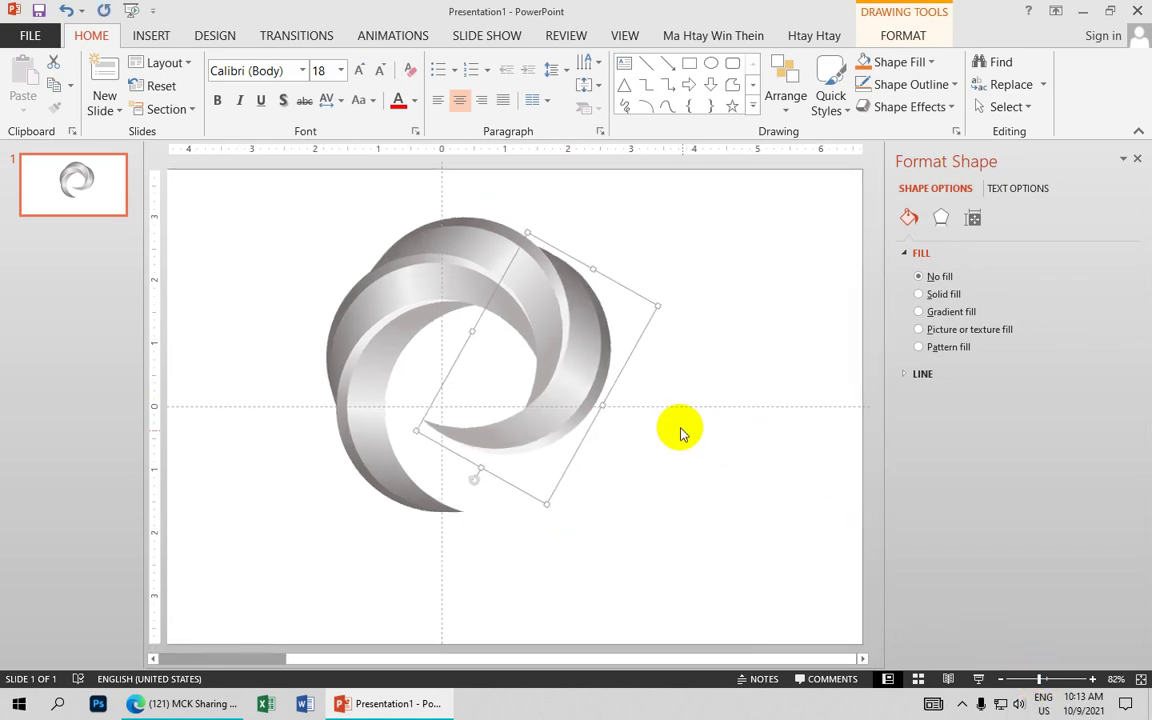
pyautogui.press('Left')
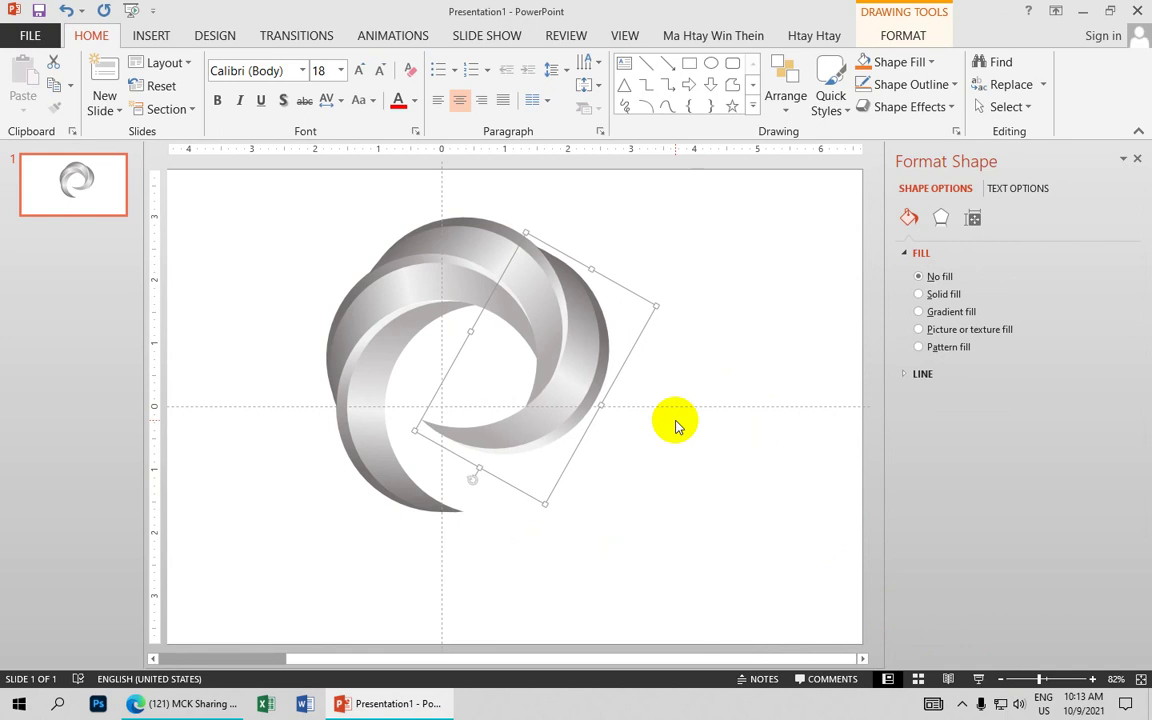
# - Close the Format Background pane and slightly re-rotate the right-hand crescent
pyautogui.click(675, 423)
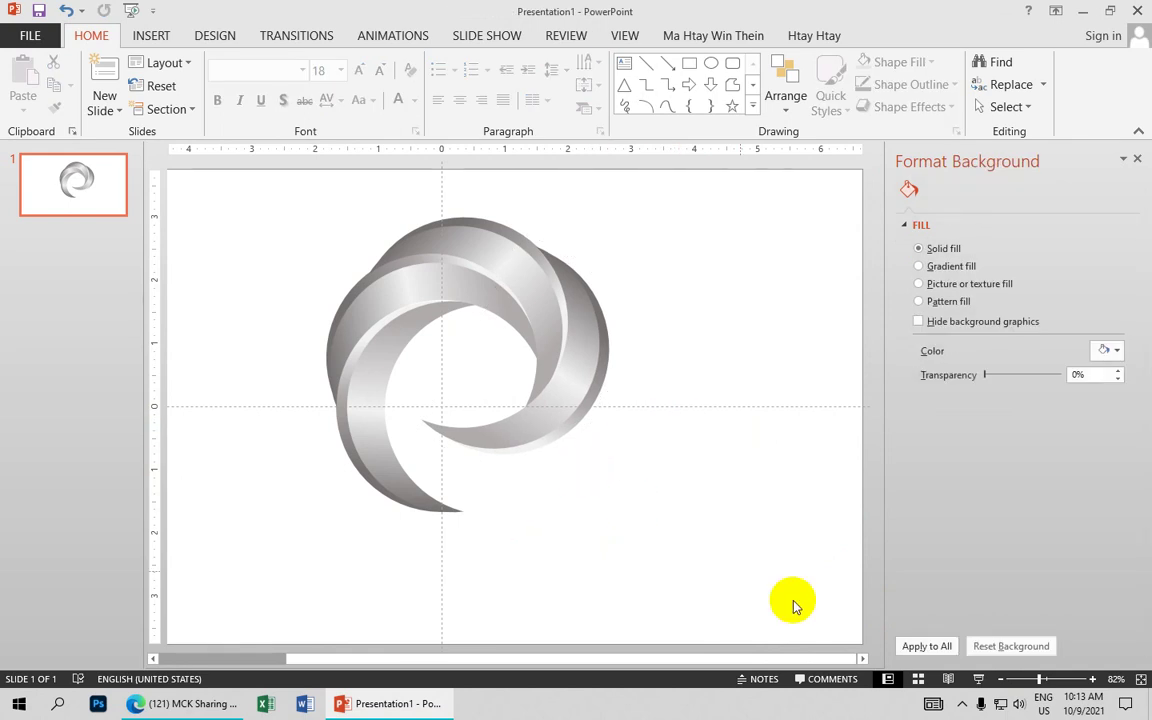
pyautogui.click(1137, 158)
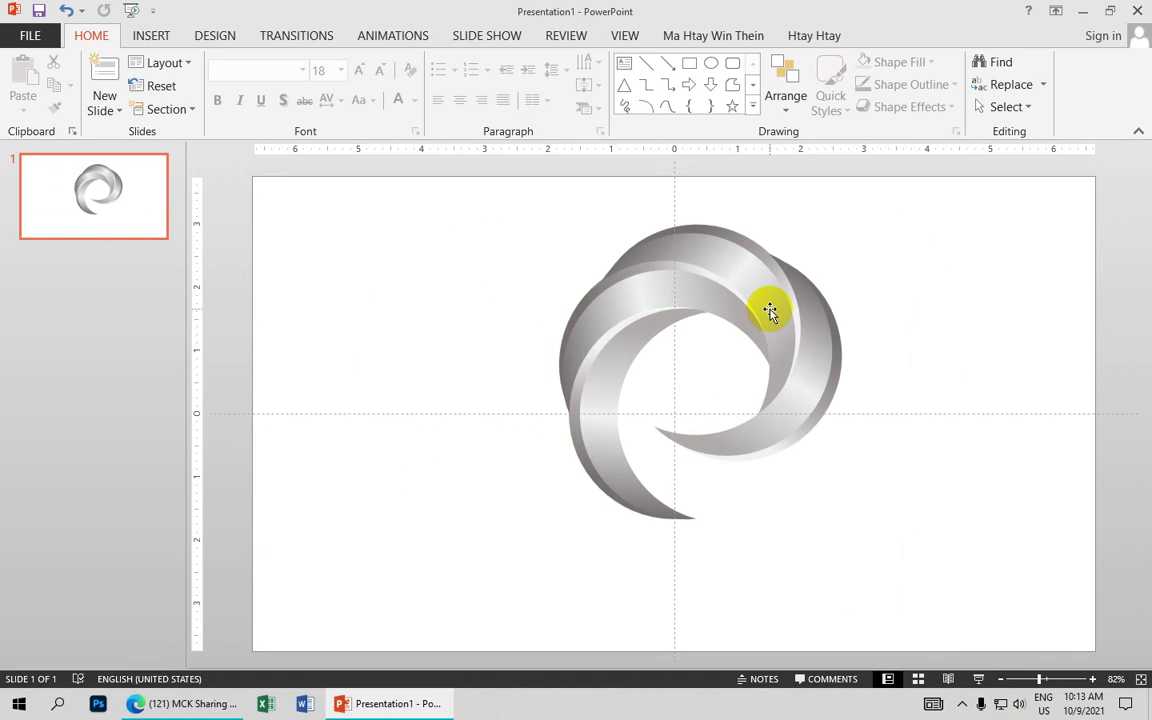
pyautogui.click(793, 415)
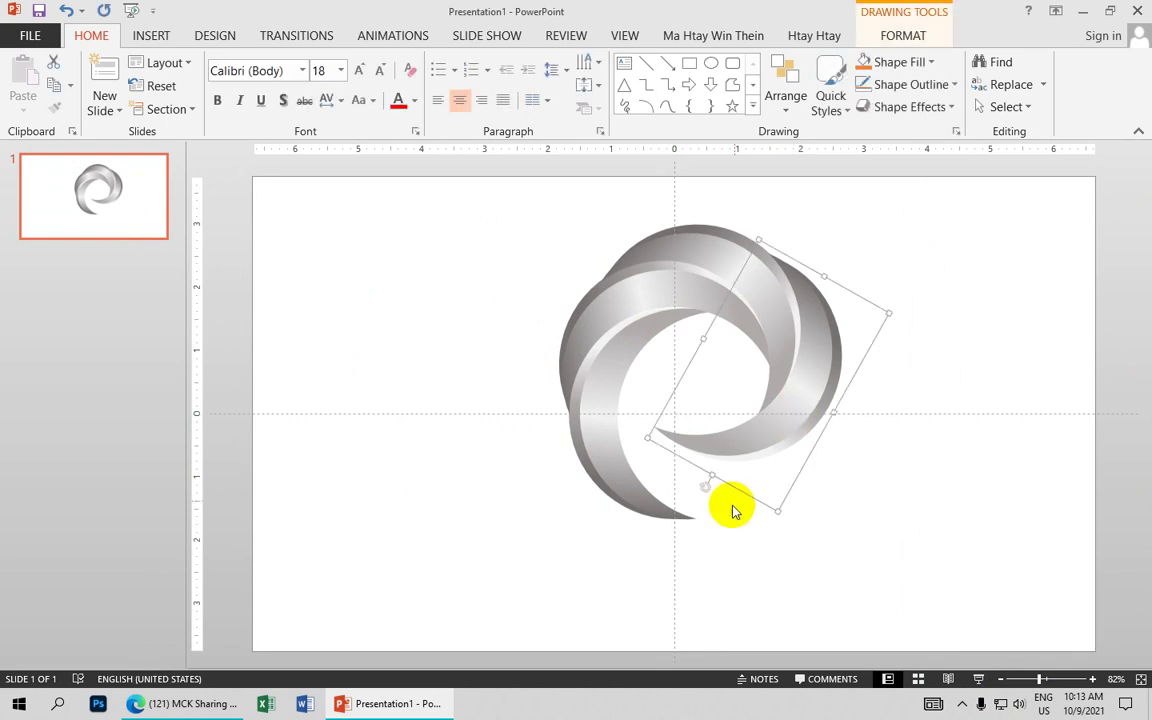
pyautogui.moveTo(703, 486); pyautogui.dragTo(706, 482)
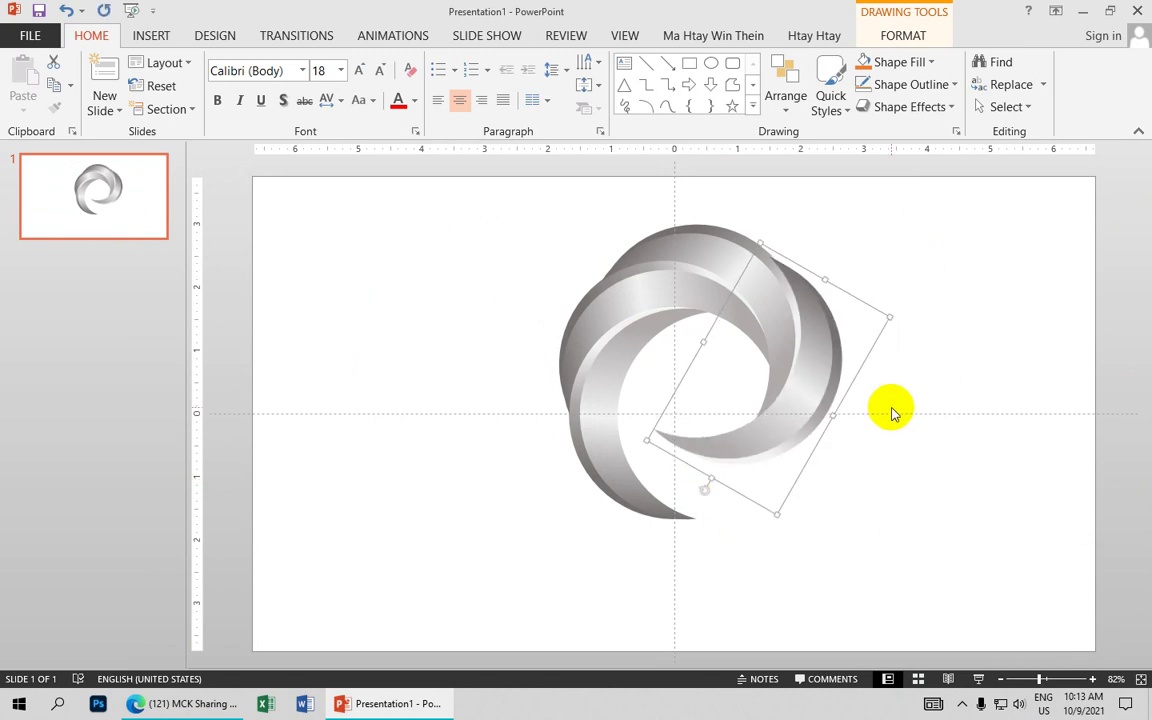
pyautogui.click(823, 476)
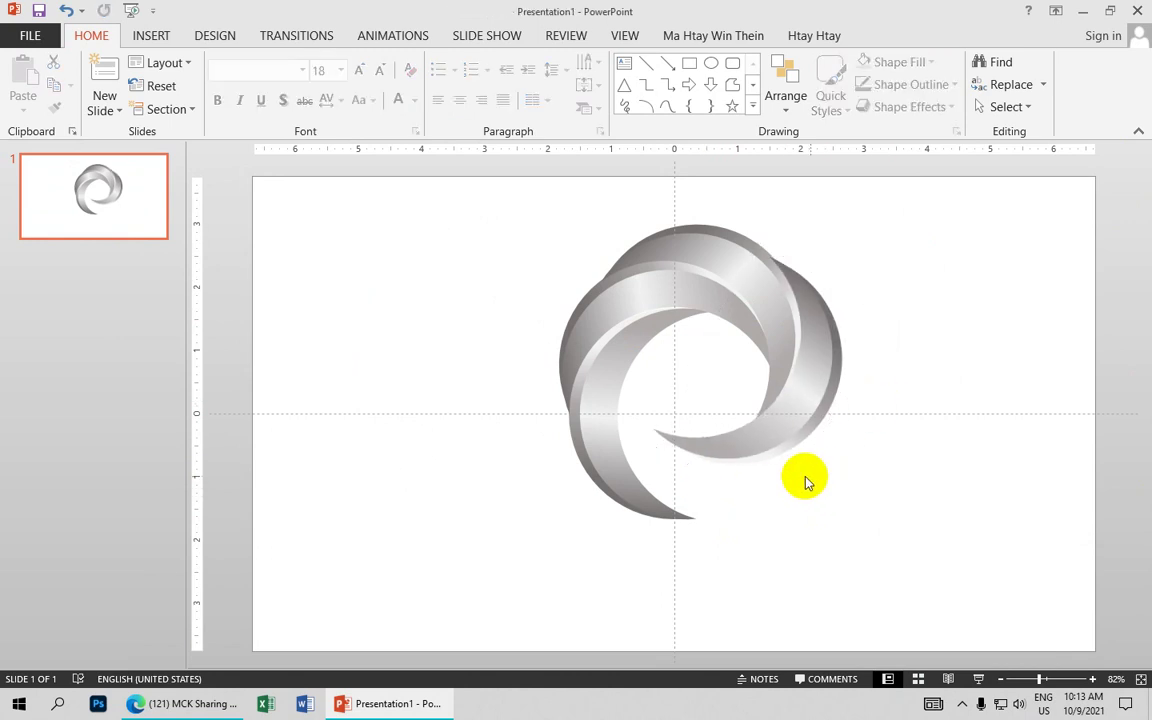
pyautogui.click(640, 500)
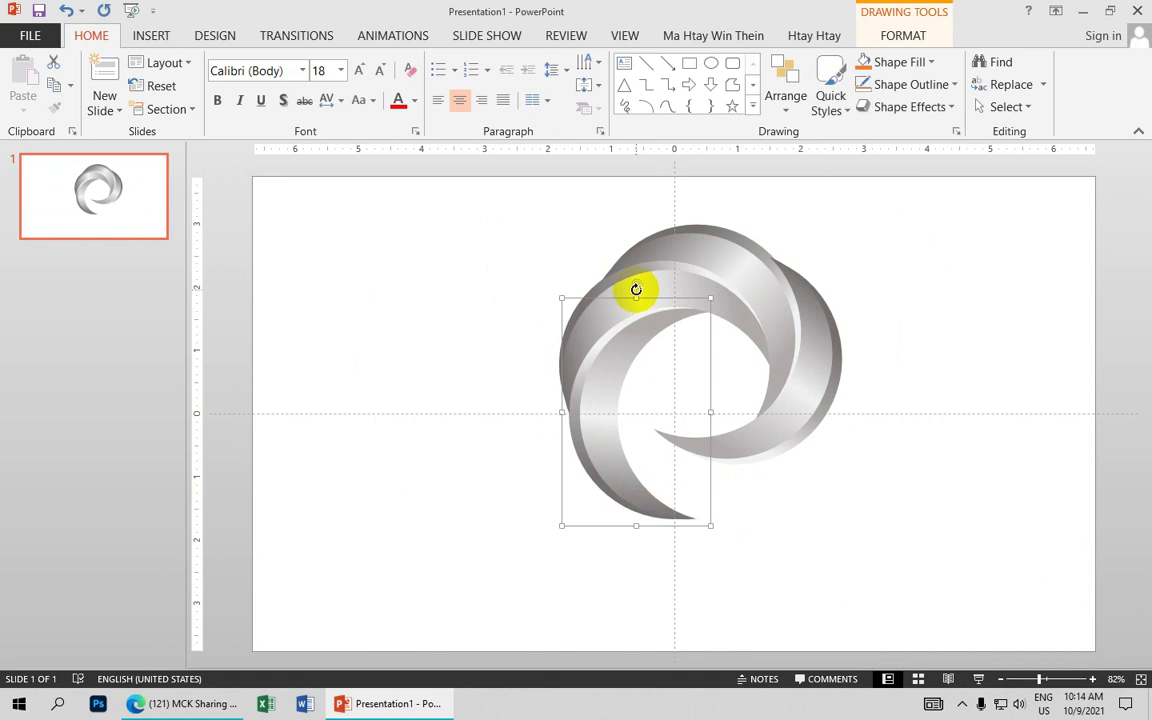
# - Shift the lower crescents of the ring a few pixels left
pyautogui.press('Delete')
pyautogui.moveTo(634, 287); pyautogui.dragTo(631, 287)
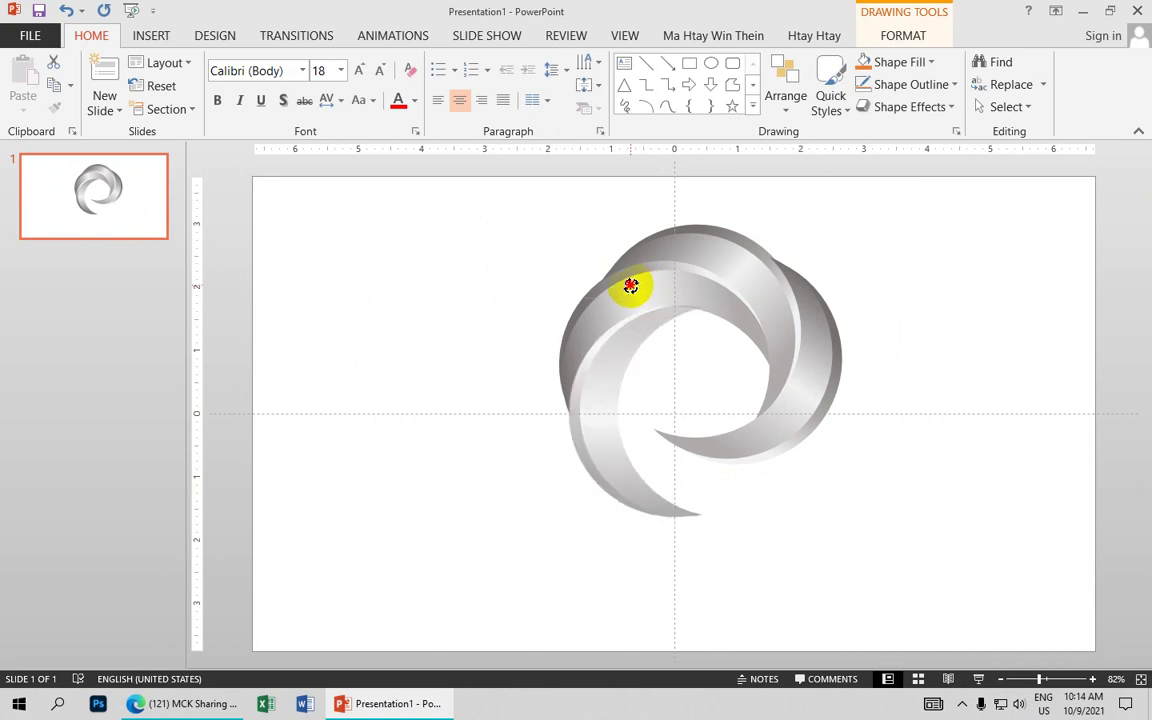
pyautogui.click(855, 290)
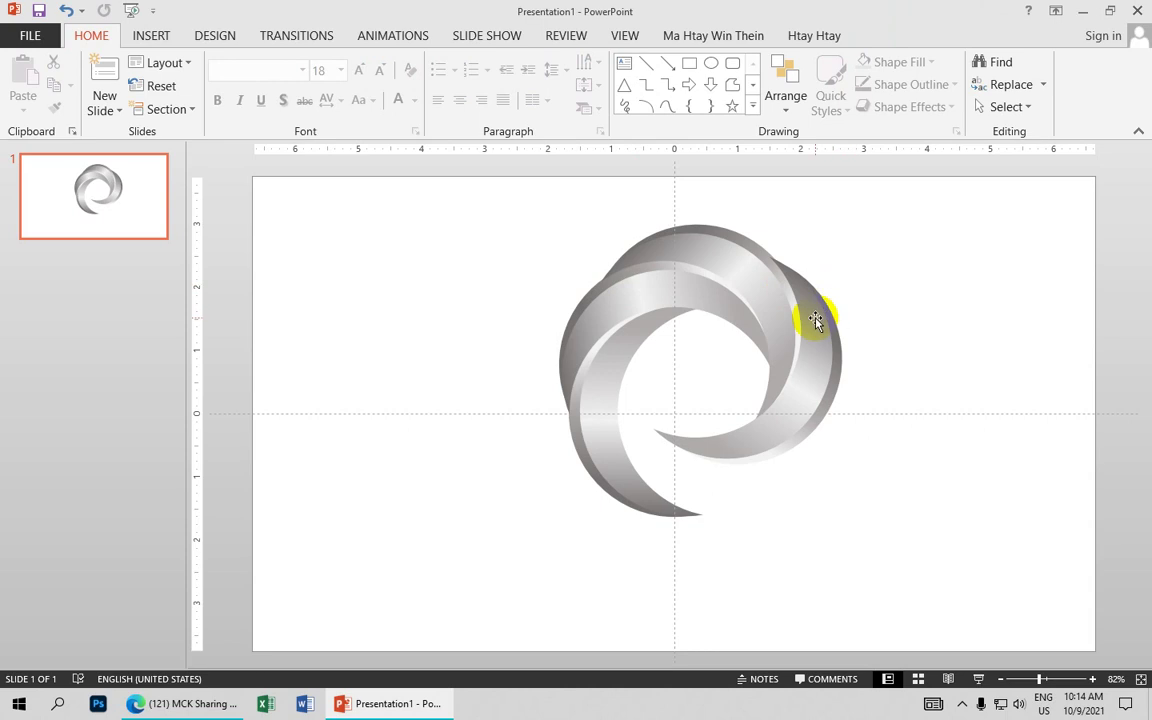
pyautogui.click(641, 295)
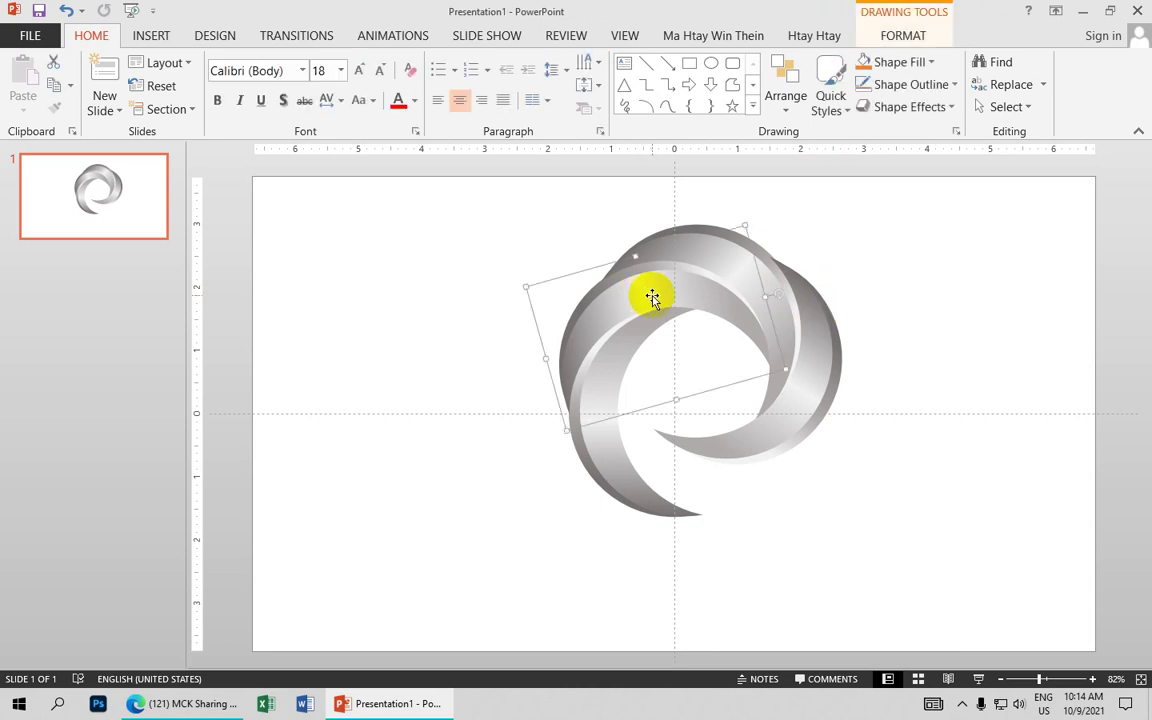
pyautogui.moveTo(652, 297); pyautogui.dragTo(649, 297)
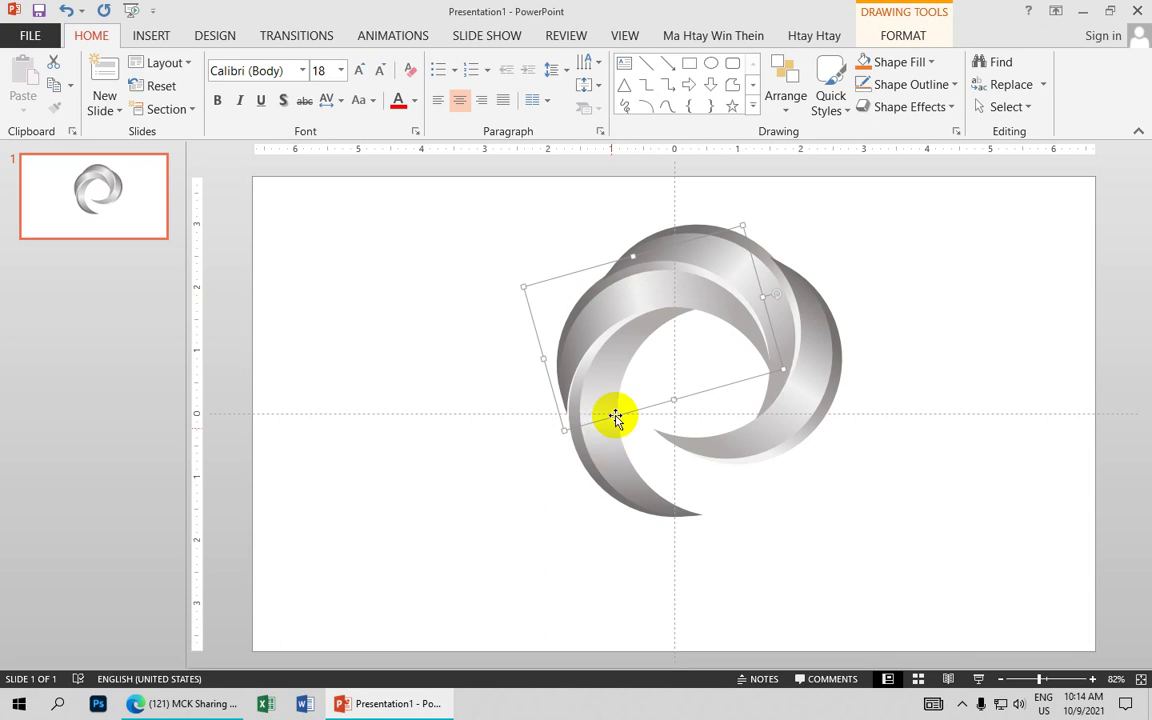
# - Nudge the upper crescent left and down and the right crescent left and up, then select all shapes
pyautogui.click(725, 263)
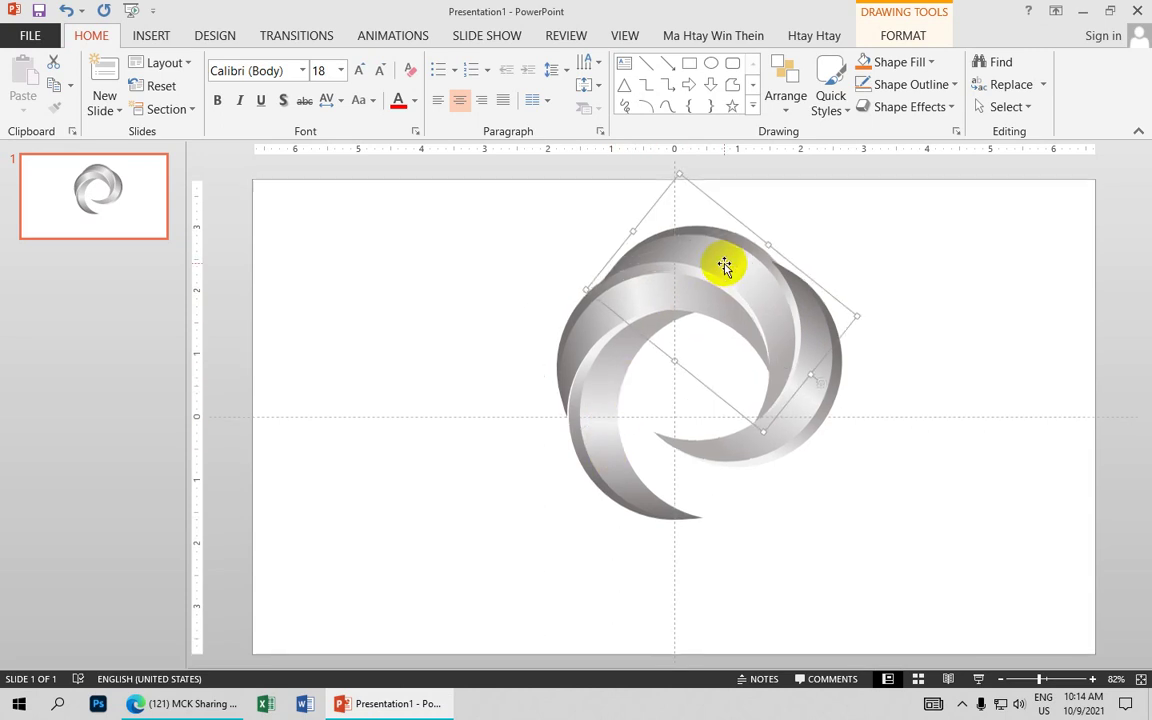
pyautogui.hotkey('ctrl', 'Left')
pyautogui.hotkey('ctrl', 'Left')
pyautogui.hotkey('ctrl', 'Left')
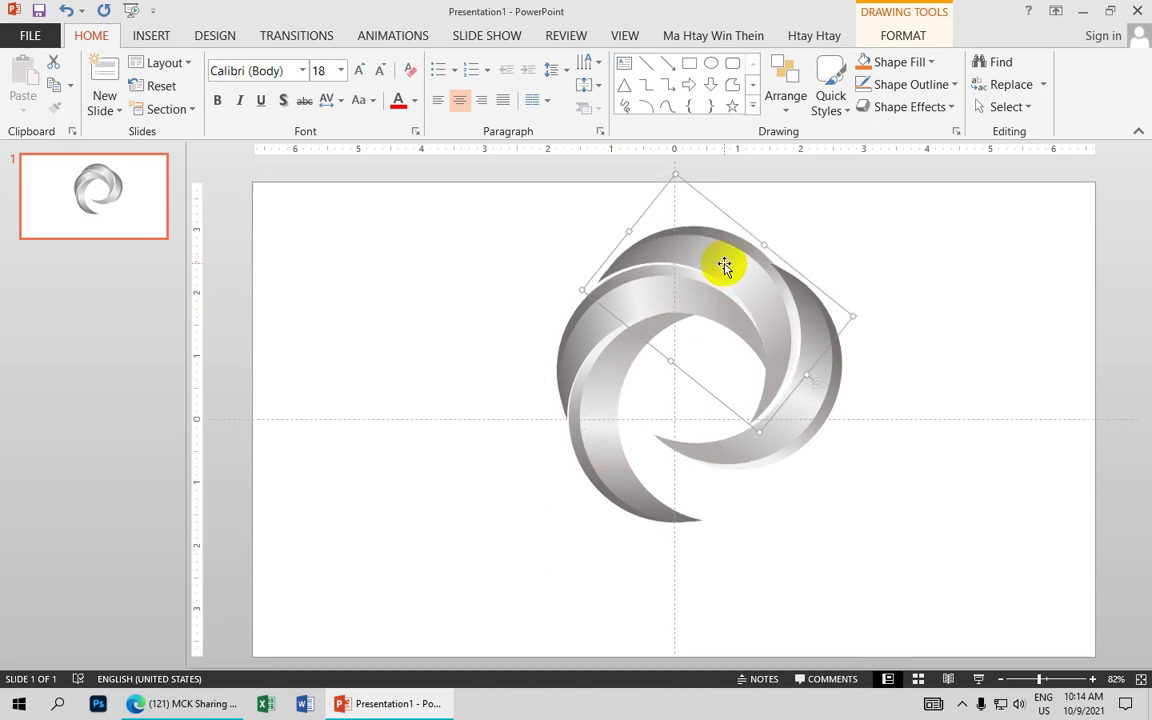
pyautogui.hotkey('ctrl', 'Down')
pyautogui.hotkey('ctrl', 'Down')
pyautogui.hotkey('ctrl', 'Down')
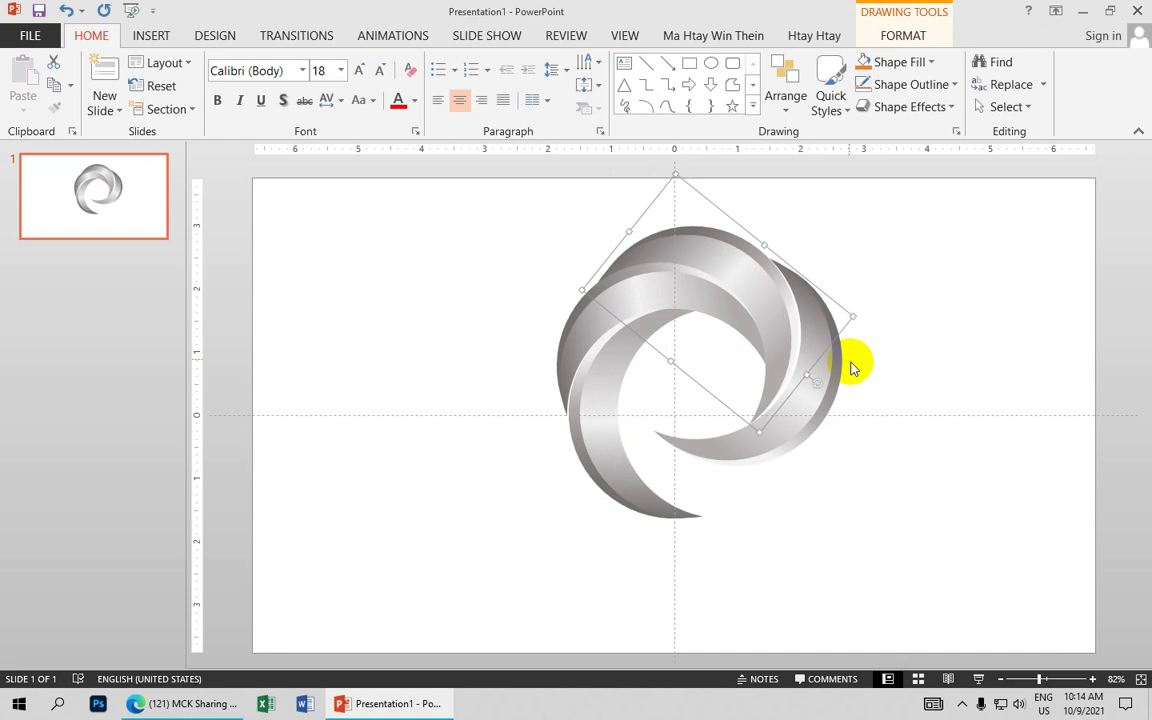
pyautogui.click(833, 368)
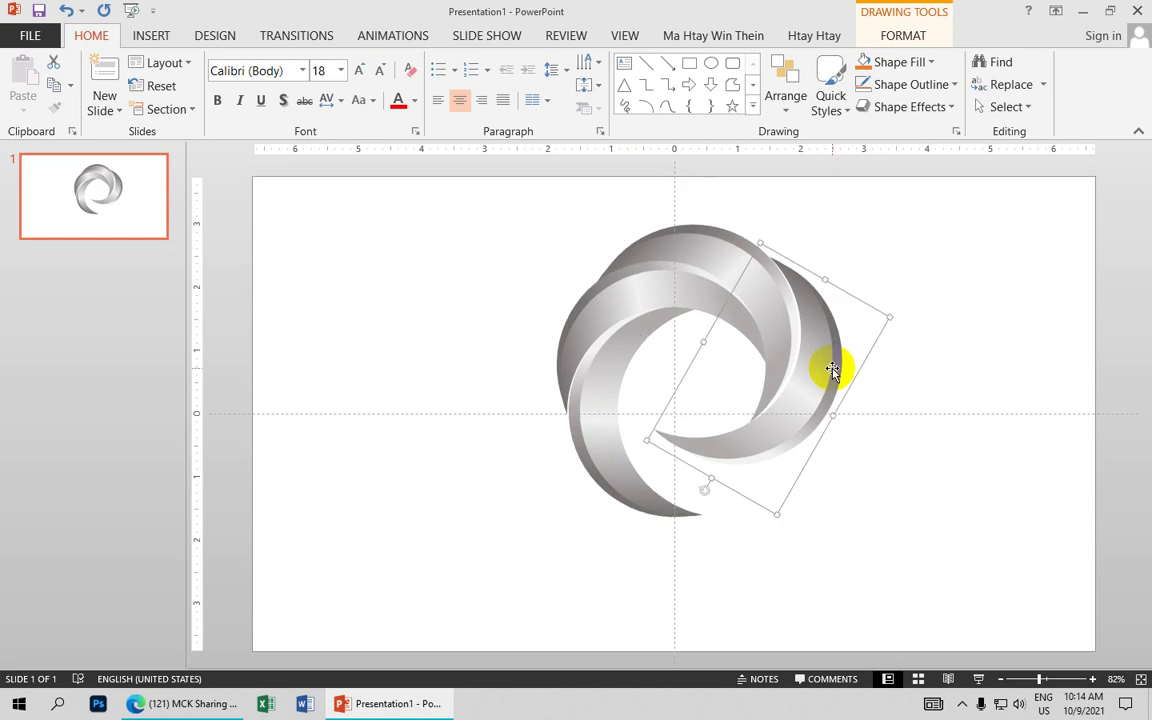
pyautogui.hotkey('ctrl', 'Left')
pyautogui.hotkey('ctrl', 'Left')
pyautogui.hotkey('ctrl', 'Left')
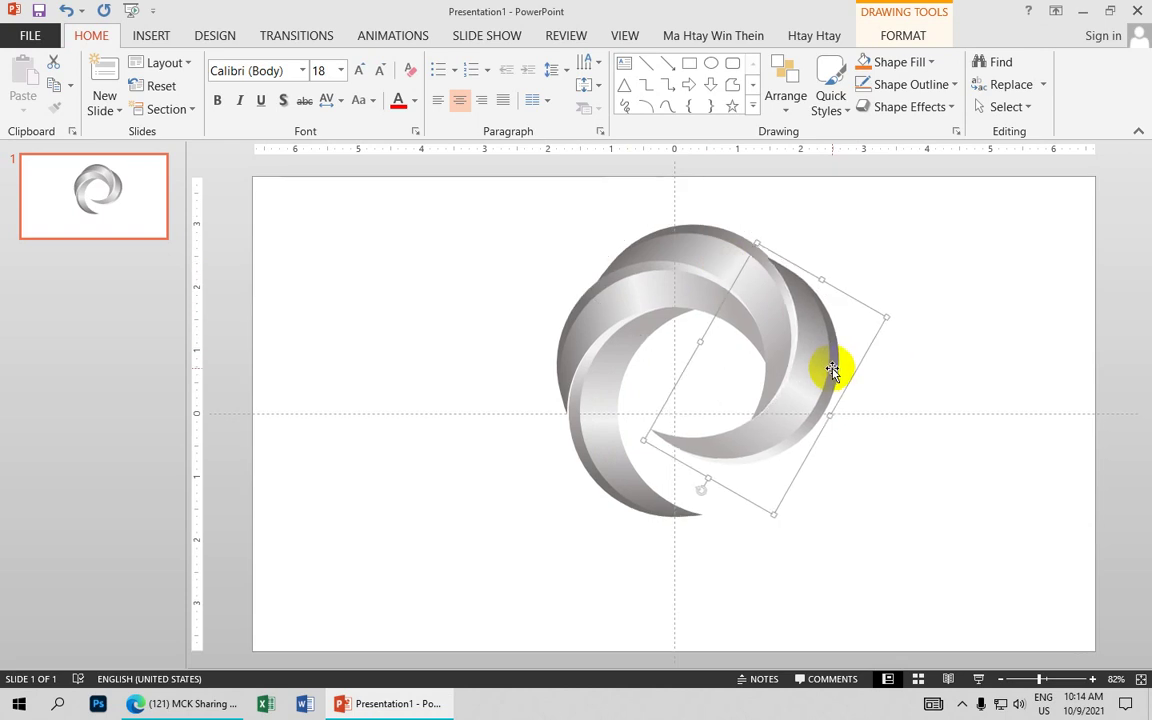
pyautogui.hotkey('ctrl', 'Up')
pyautogui.hotkey('ctrl', 'Up')
pyautogui.hotkey('ctrl', 'Up')
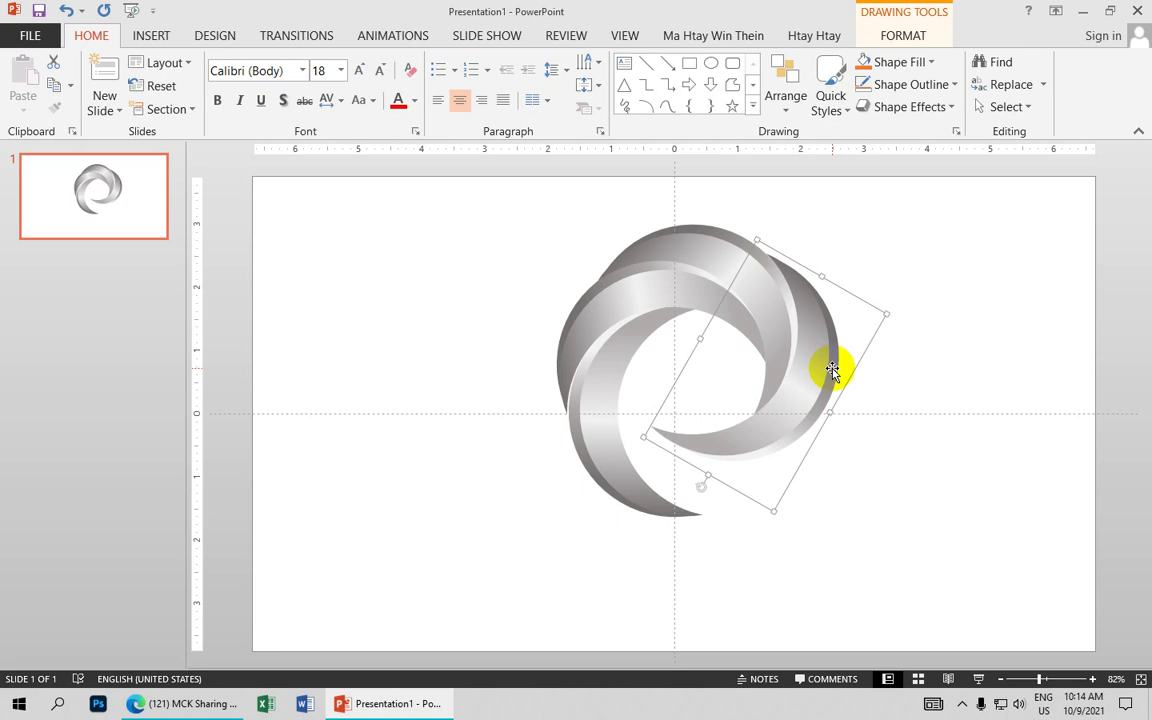
pyautogui.click(920, 386)
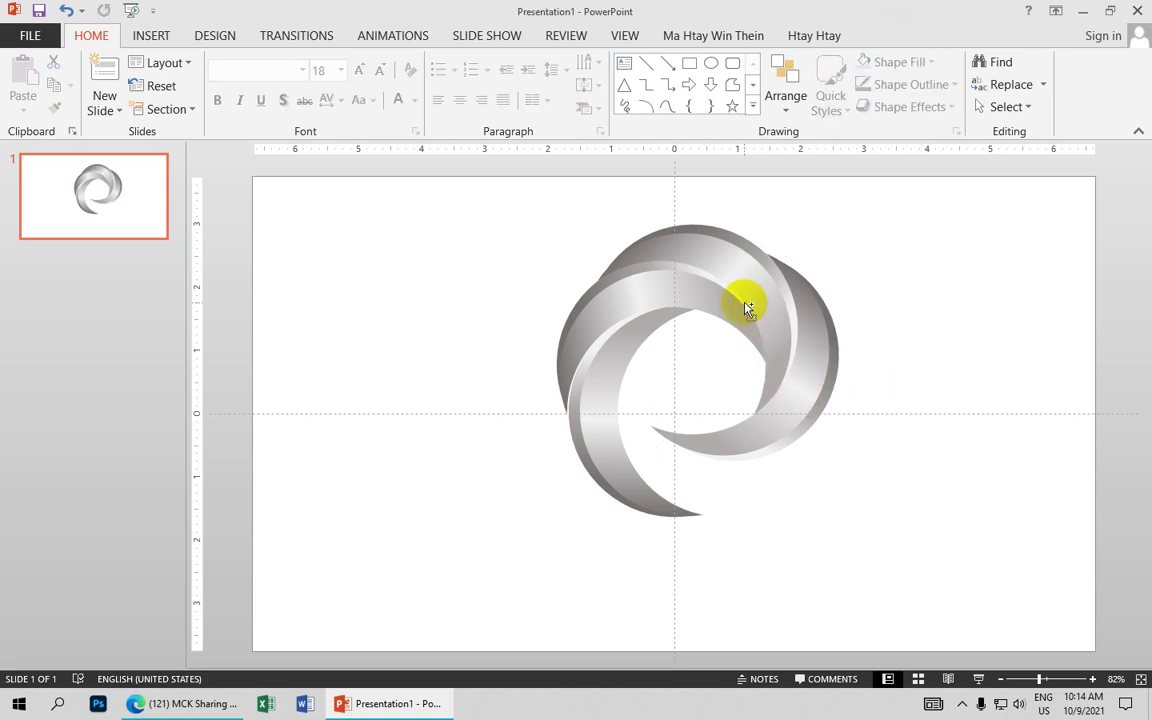
pyautogui.hotkey('ctrl', 'a')
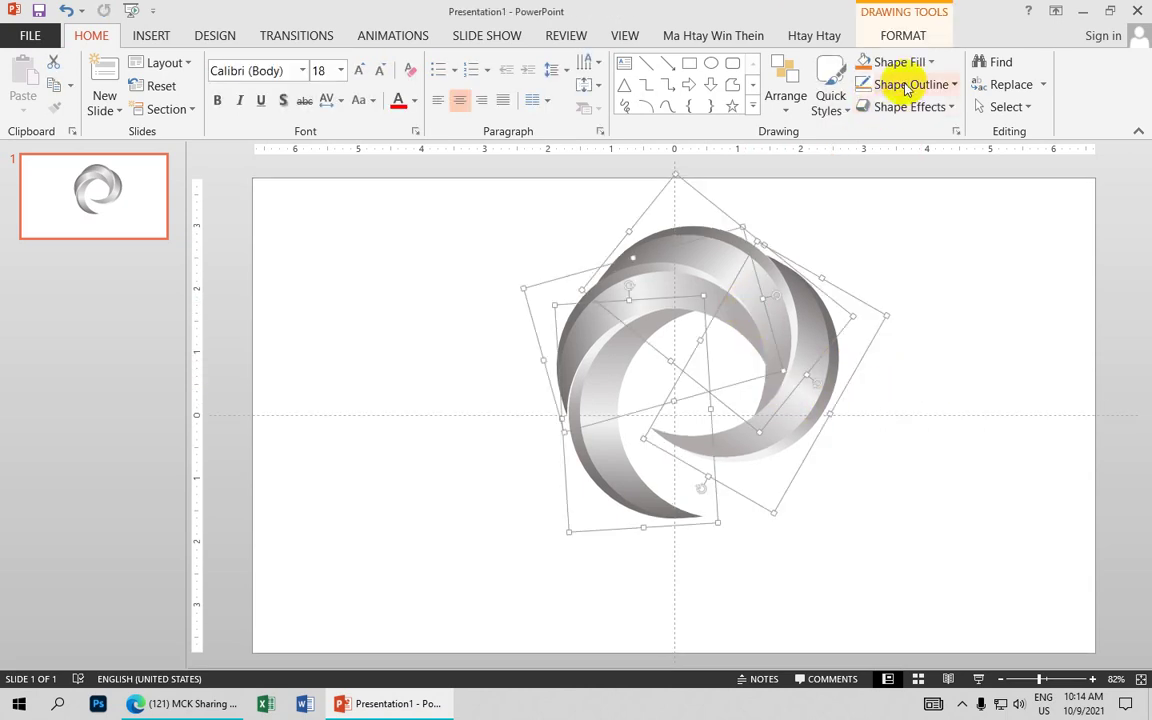
# - Group all the crescents into one swirl and rotate it counter-clockwise
pyautogui.click(915, 40)
pyautogui.click(982, 85)
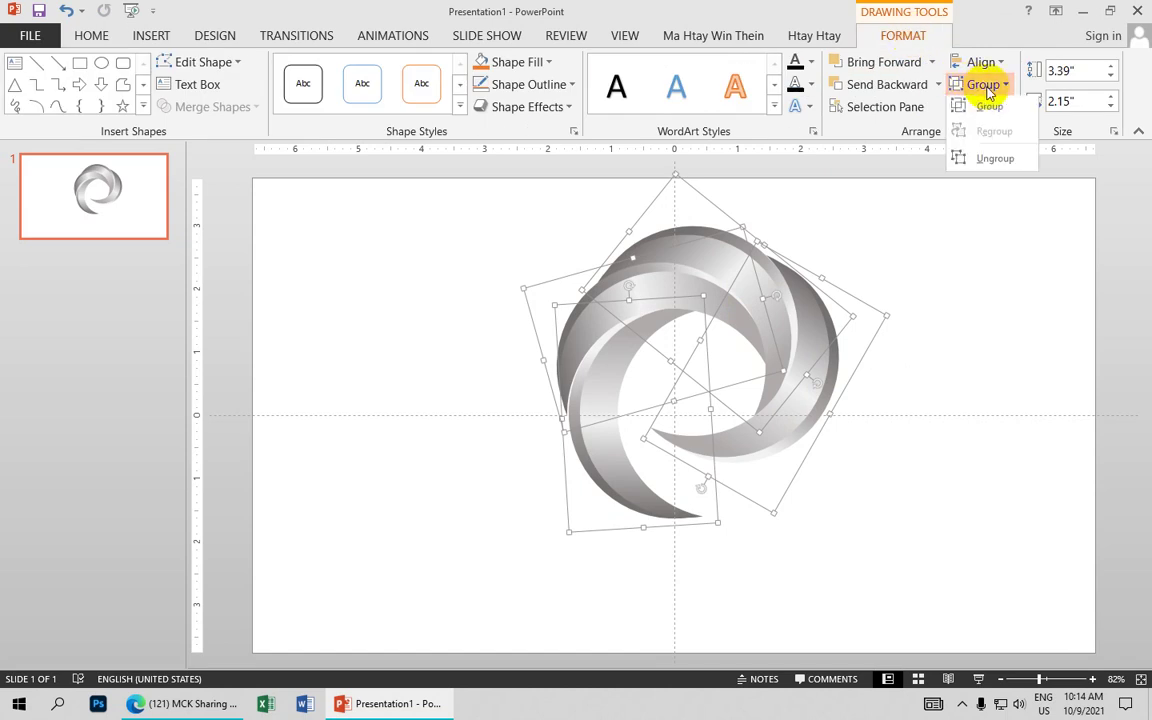
pyautogui.click(990, 108)
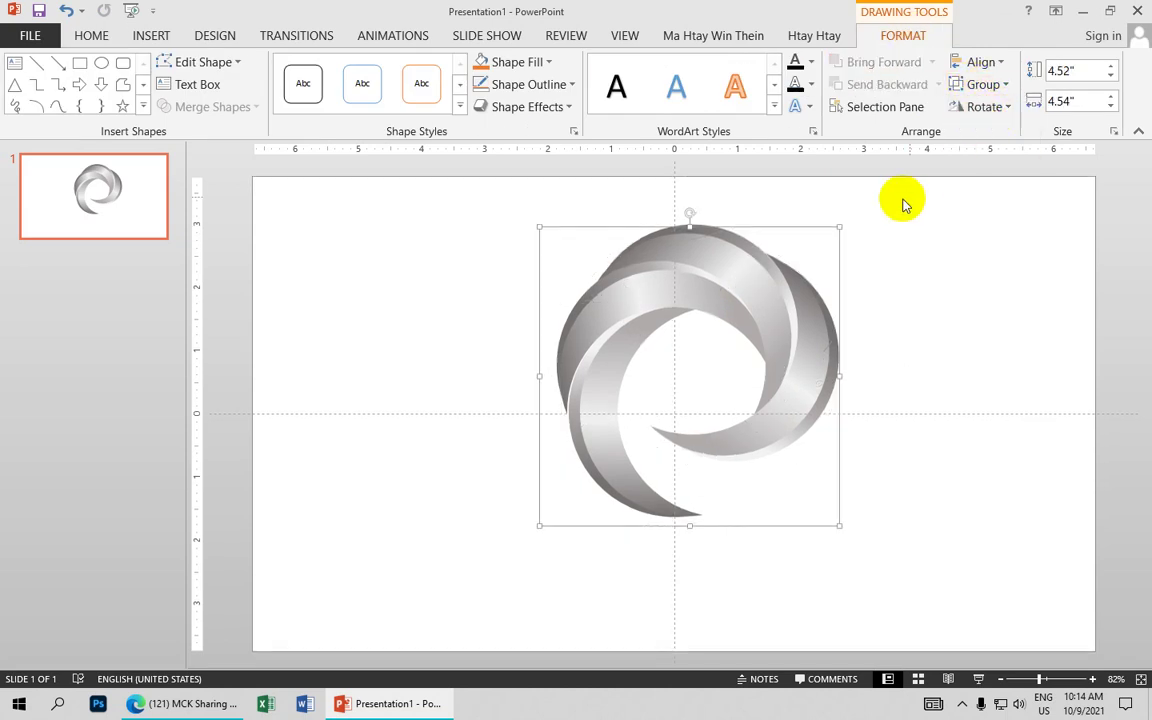
pyautogui.moveTo(691, 210); pyautogui.dragTo(643, 234)
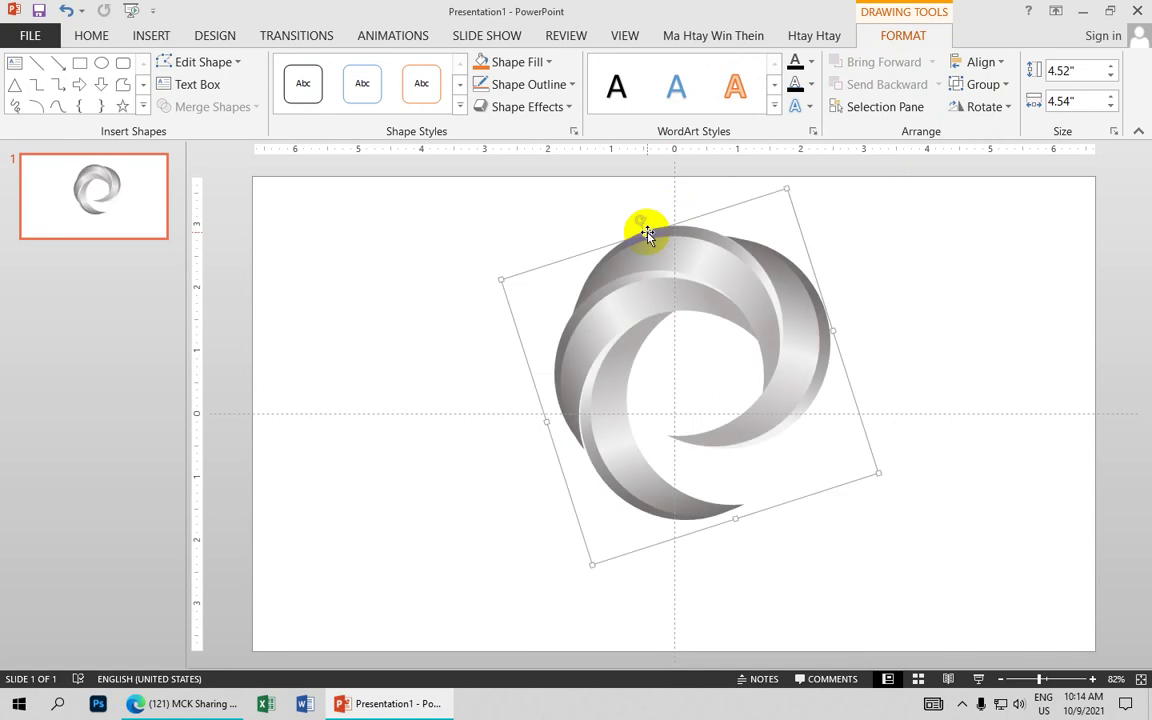
pyautogui.click(852, 230)
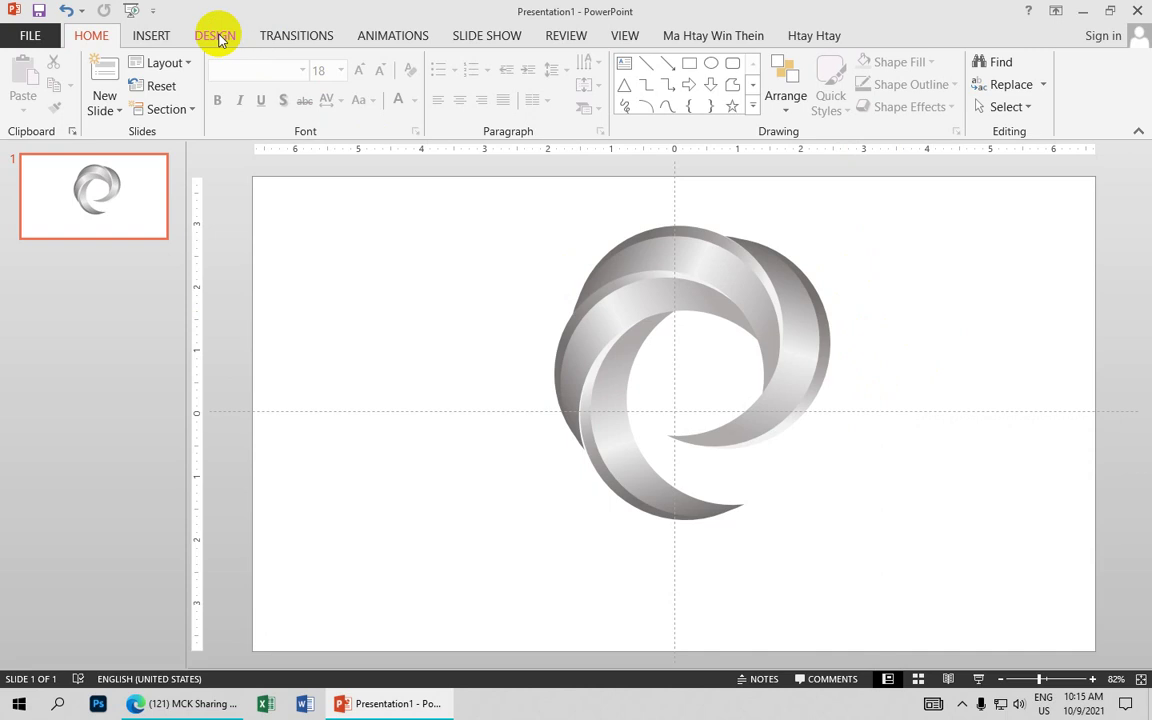
# - Give the slide background a gradient fill with a dark gray middle stop
pyautogui.click(707, 283)
pyautogui.click(905, 260)
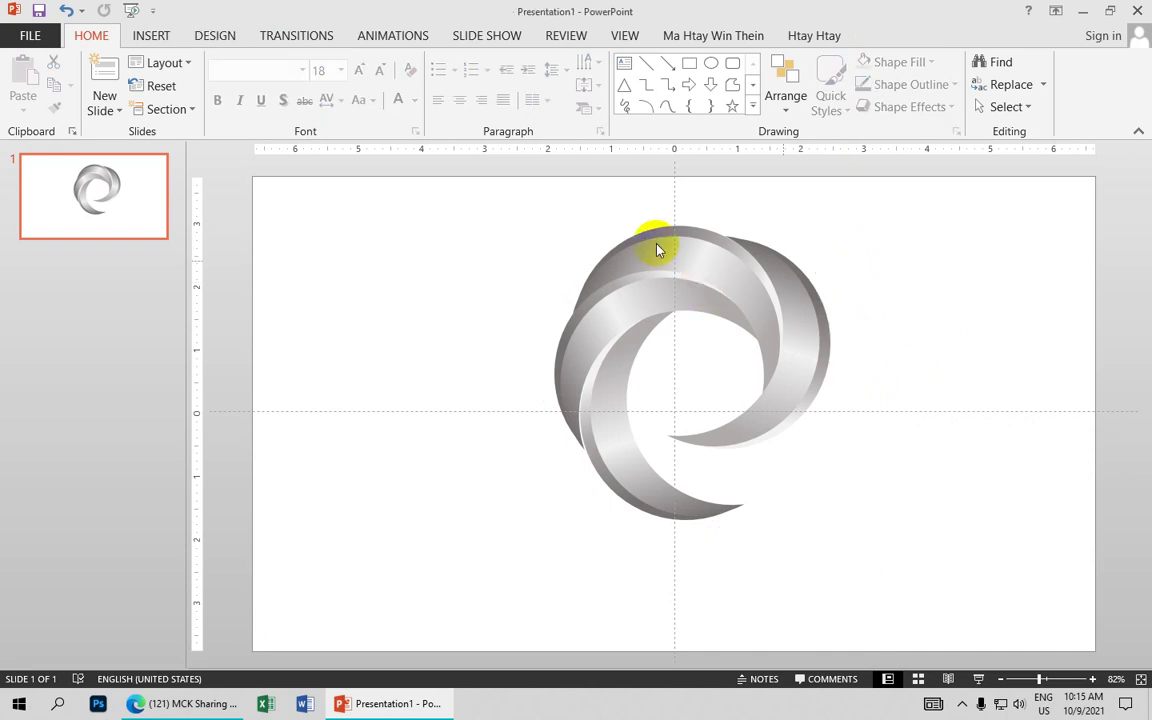
pyautogui.click(211, 40)
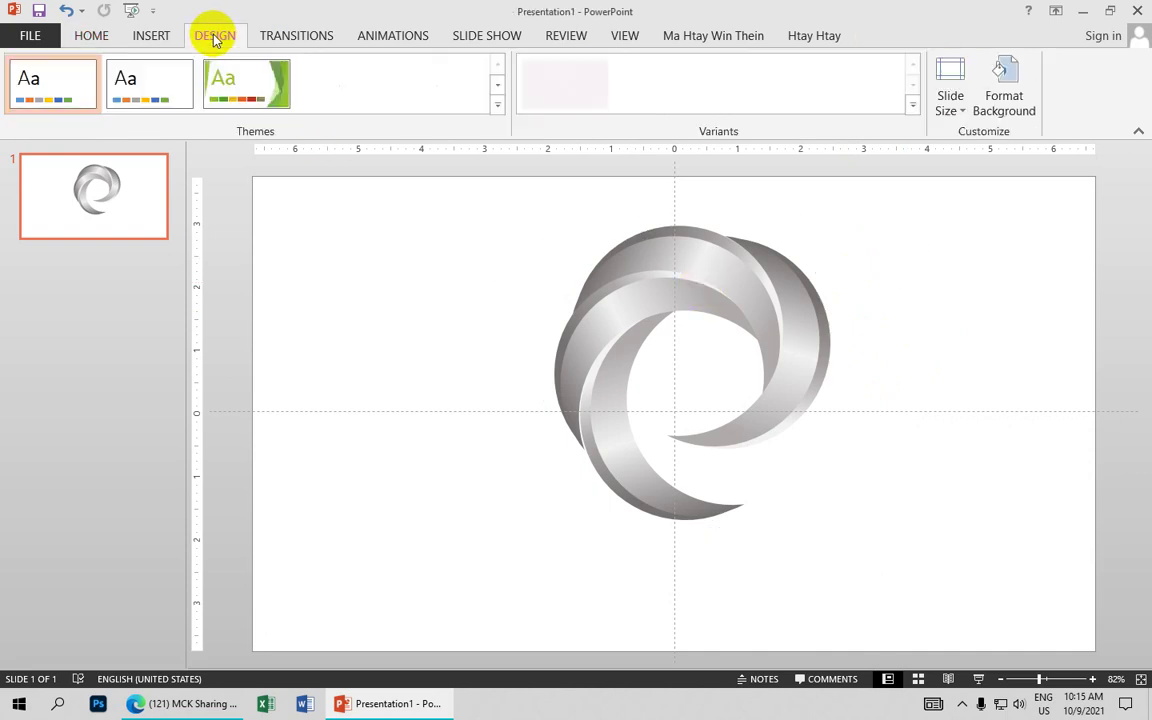
pyautogui.click(1012, 114)
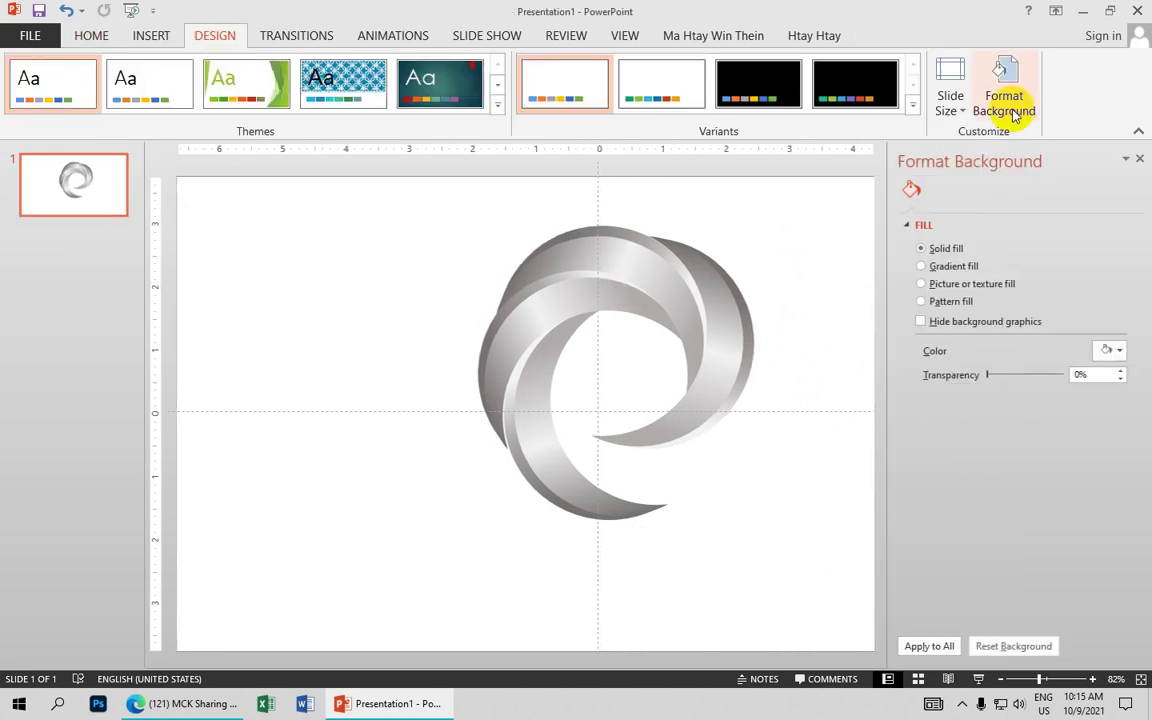
pyautogui.click(958, 266)
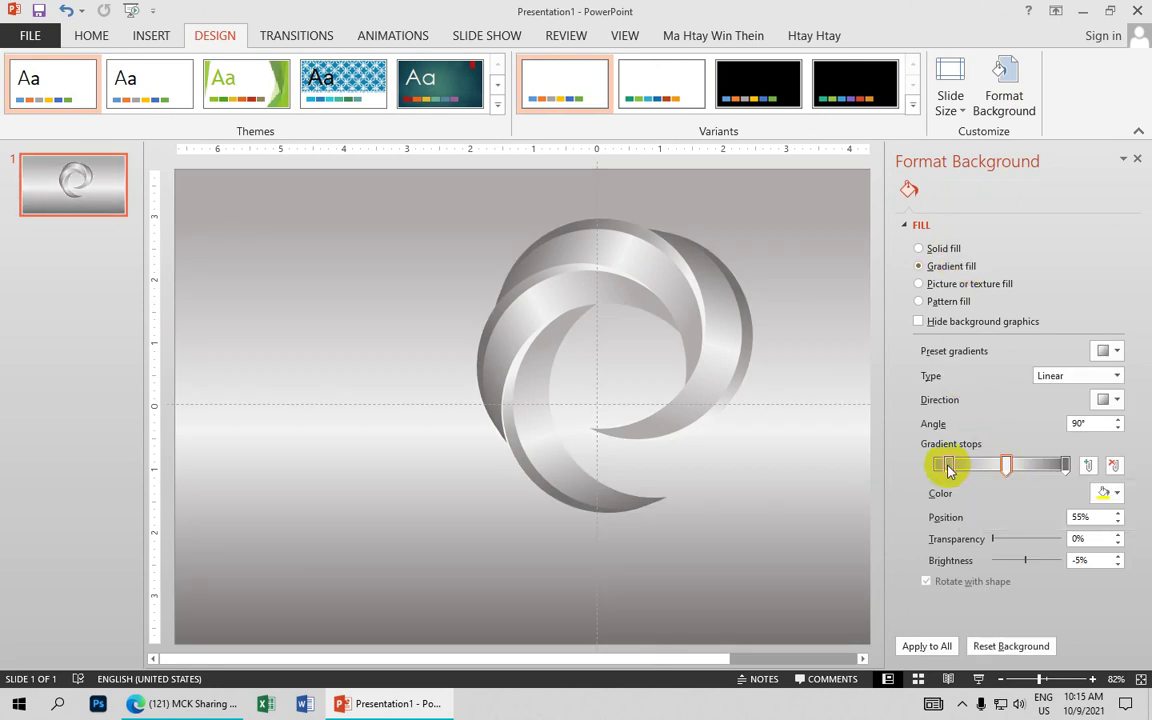
pyautogui.click(1118, 494)
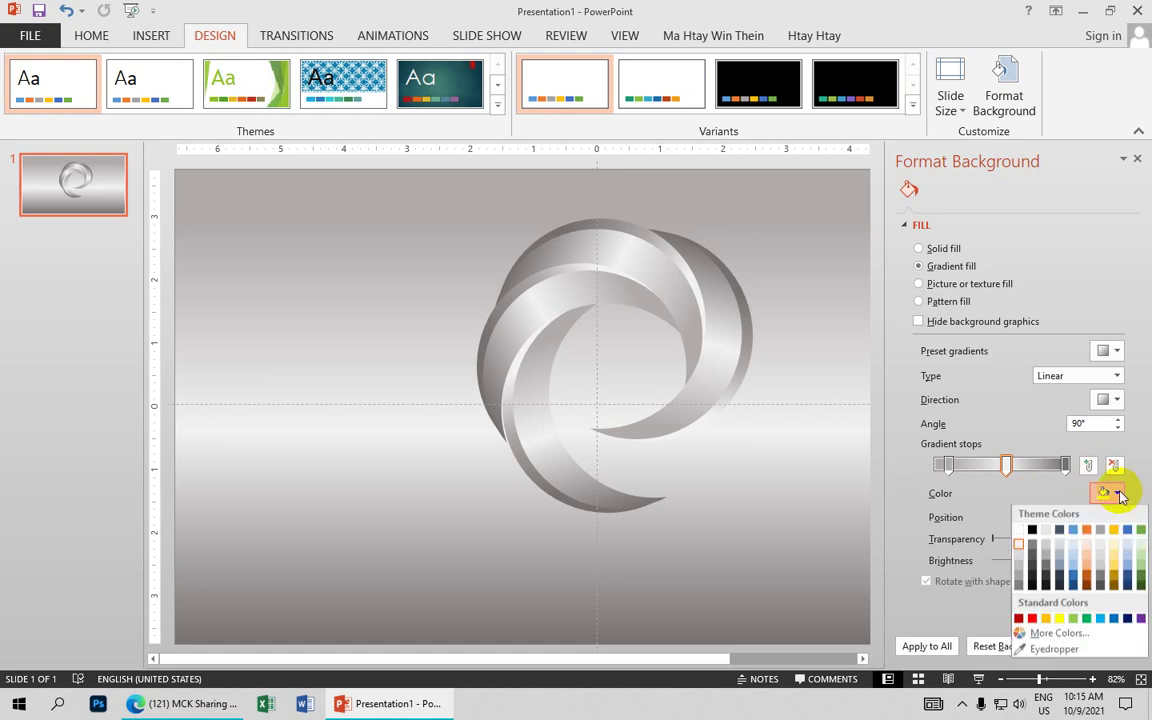
pyautogui.click(1034, 573)
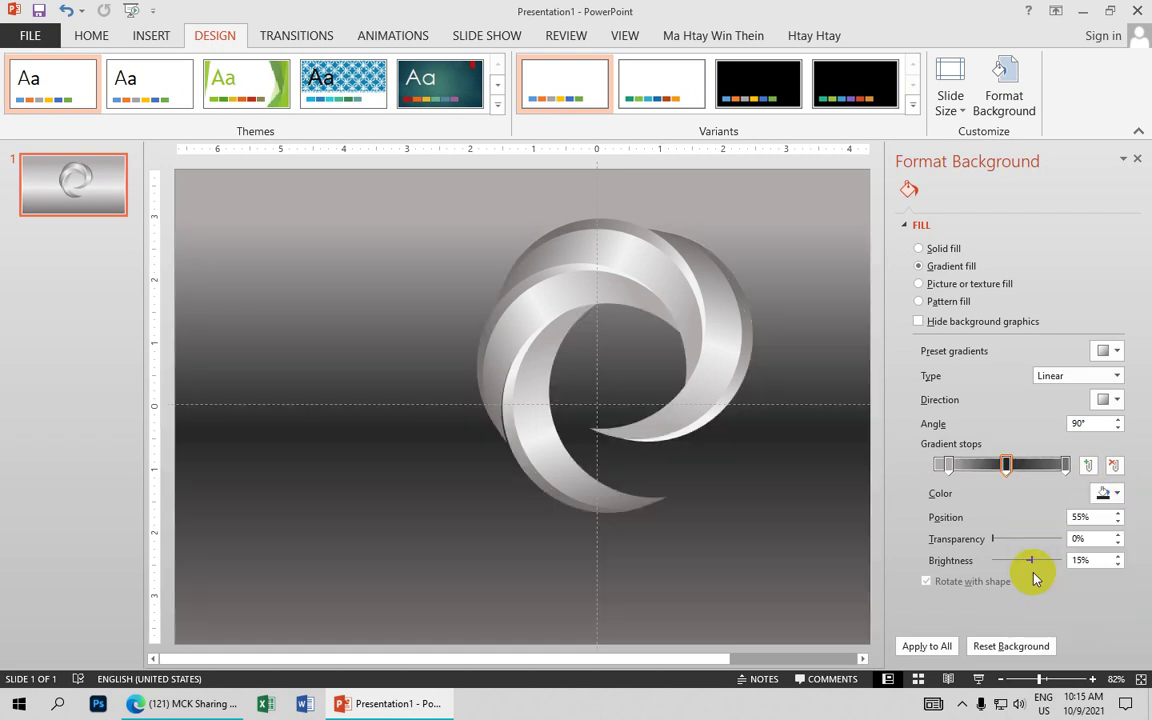
# - Make the first gradient stop dark and the last stop lighter gray
pyautogui.click(949, 465)
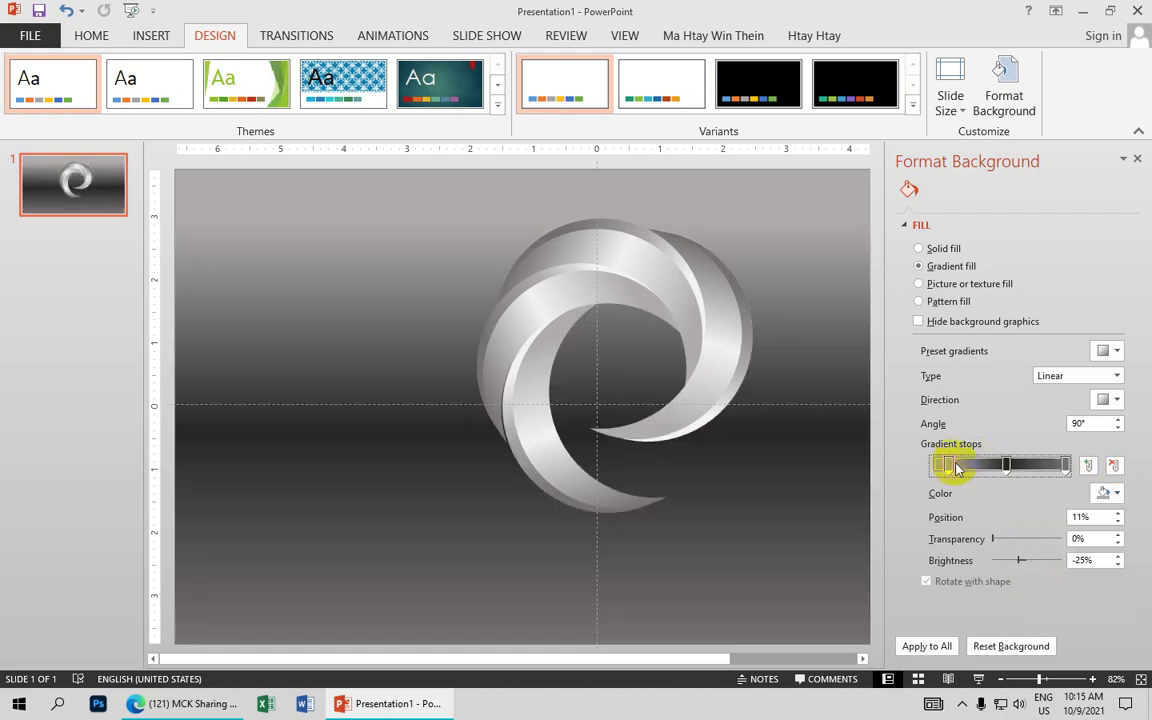
pyautogui.click(1110, 492)
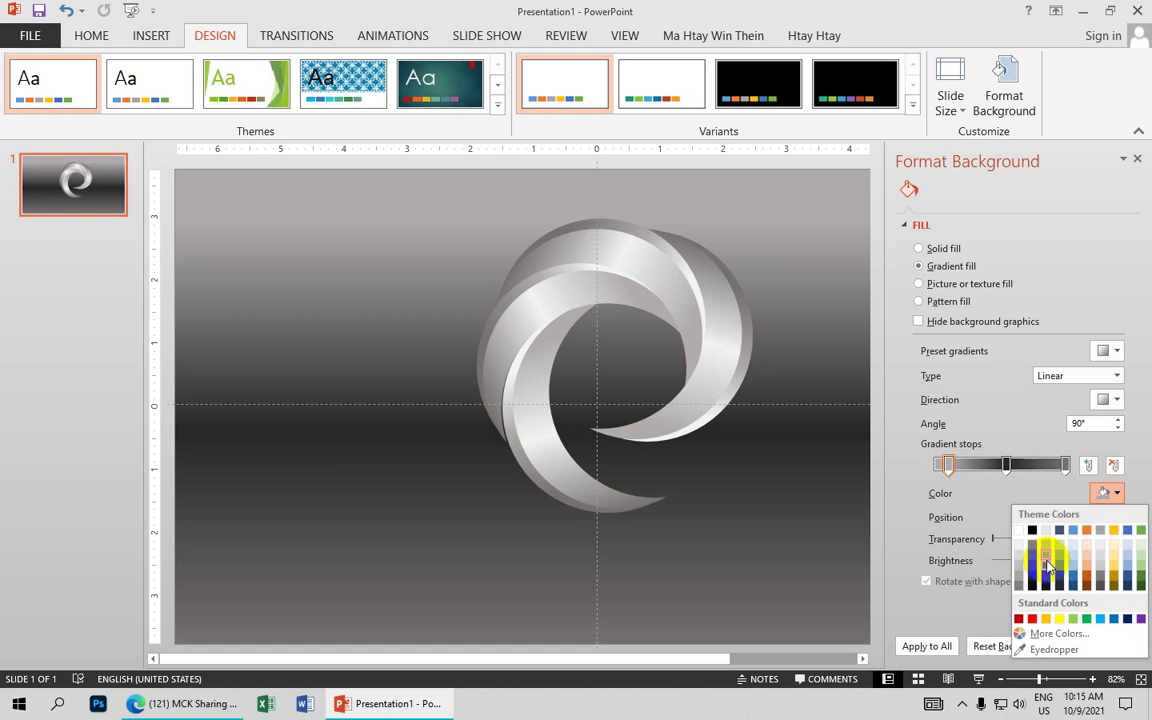
pyautogui.click(1046, 568)
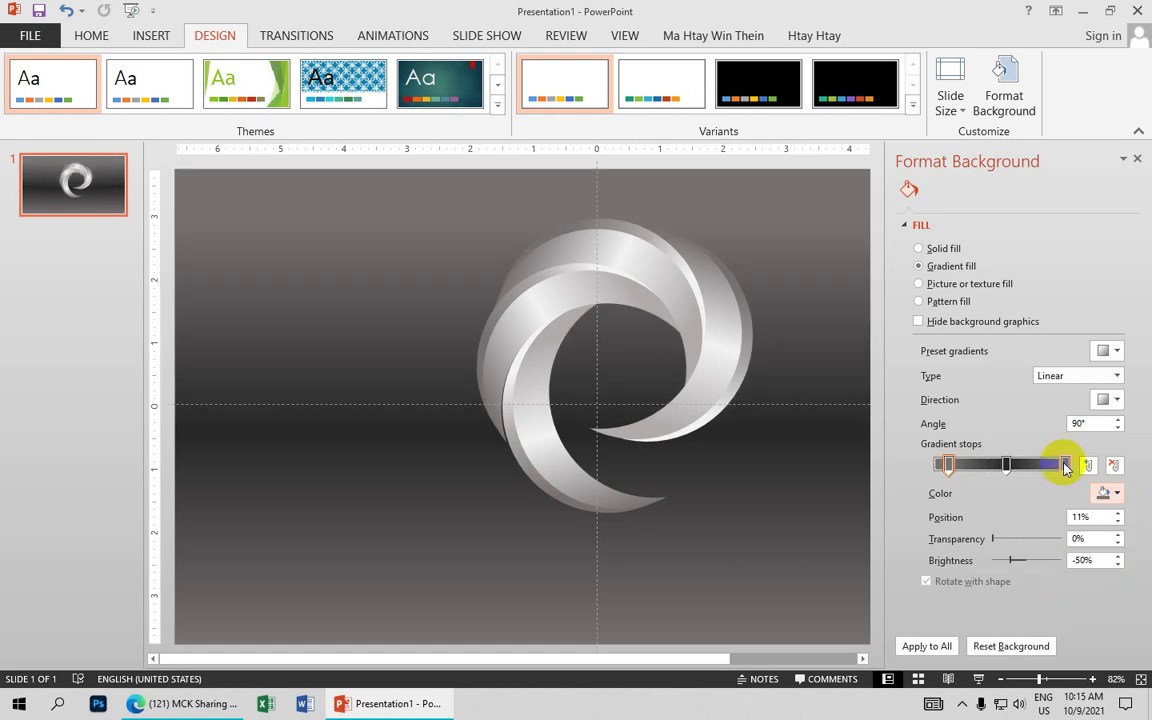
pyautogui.click(1065, 464)
pyautogui.click(1105, 493)
pyautogui.click(1054, 548)
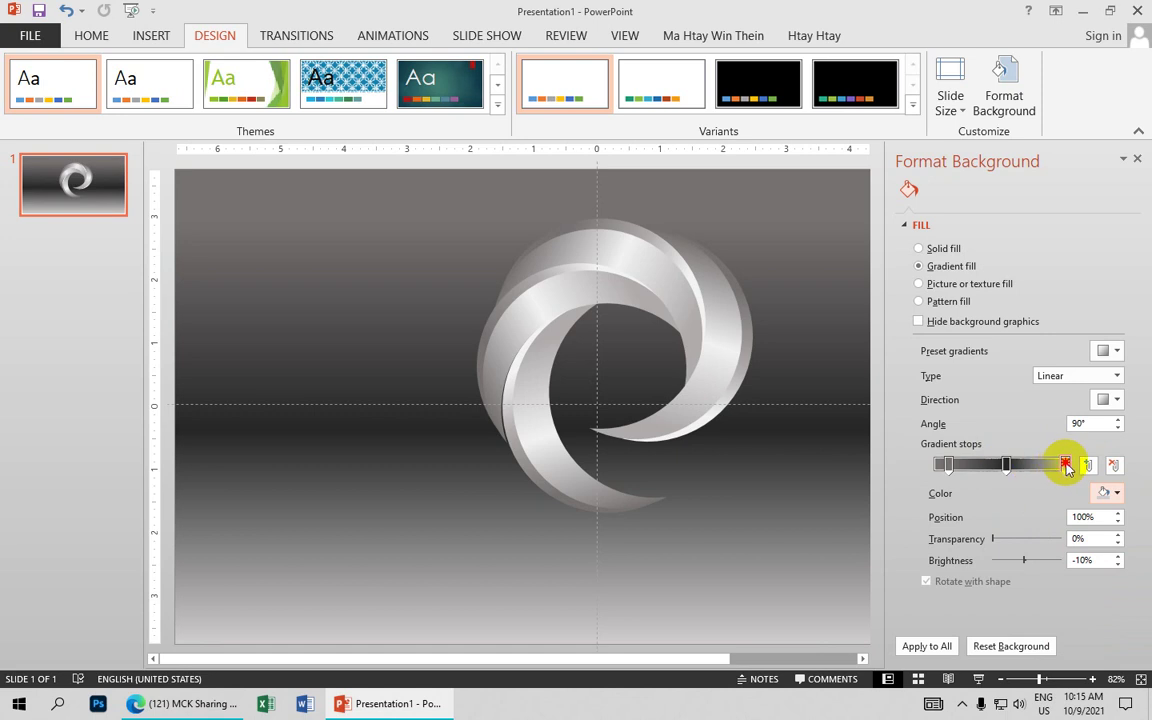
# - Move a gray stop to 50% and make the 84% stop light gray
pyautogui.moveTo(1065, 464)
pyautogui.mouseDown()
pyautogui.moveTo(986, 470)
pyautogui.moveTo(1043, 466)
pyautogui.moveTo(1001, 466)
pyautogui.mouseUp()
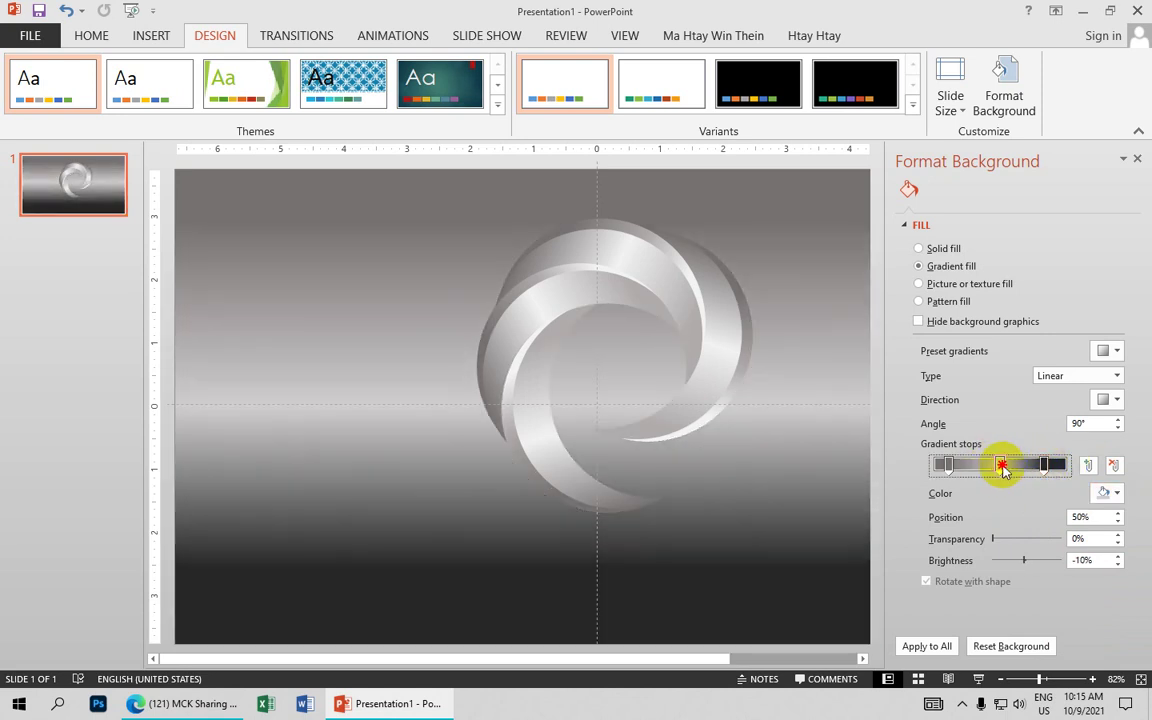
pyautogui.click(1110, 492)
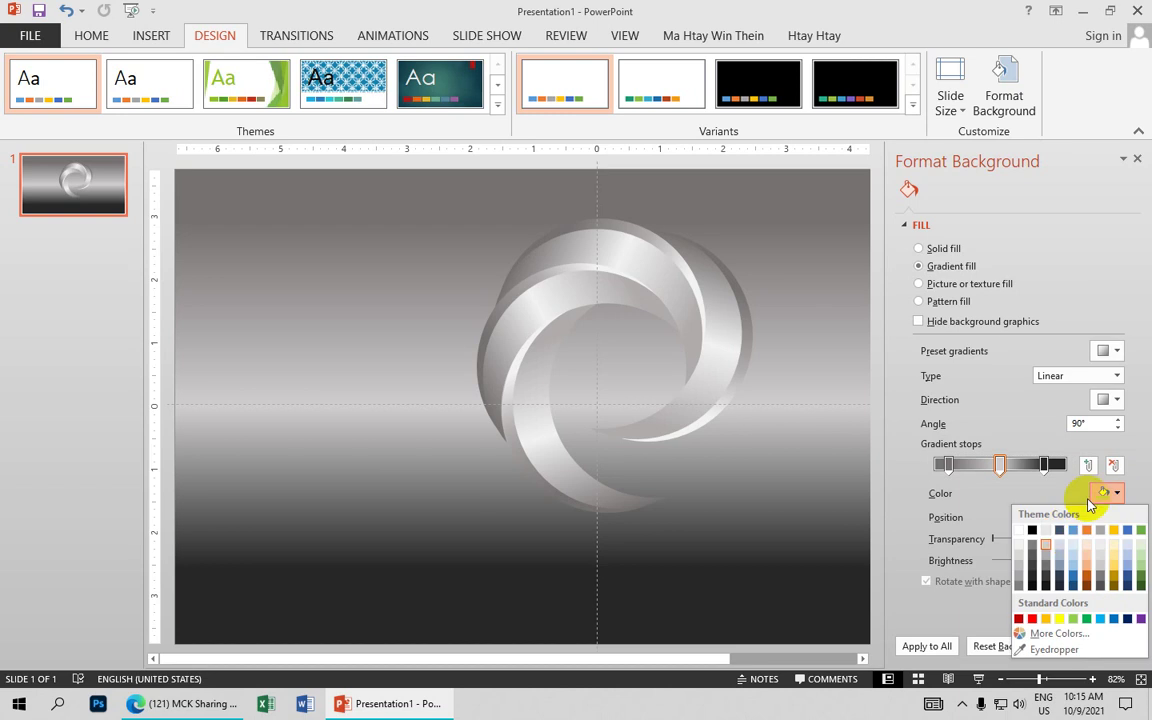
pyautogui.click(1049, 553)
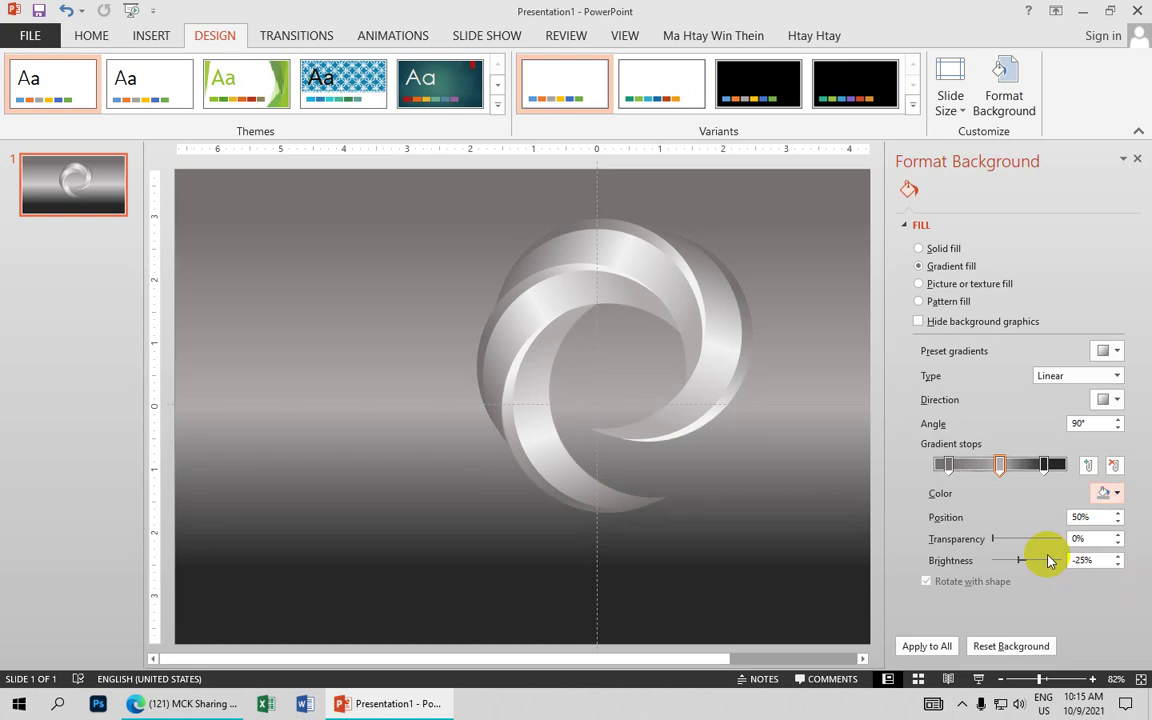
pyautogui.click(949, 466)
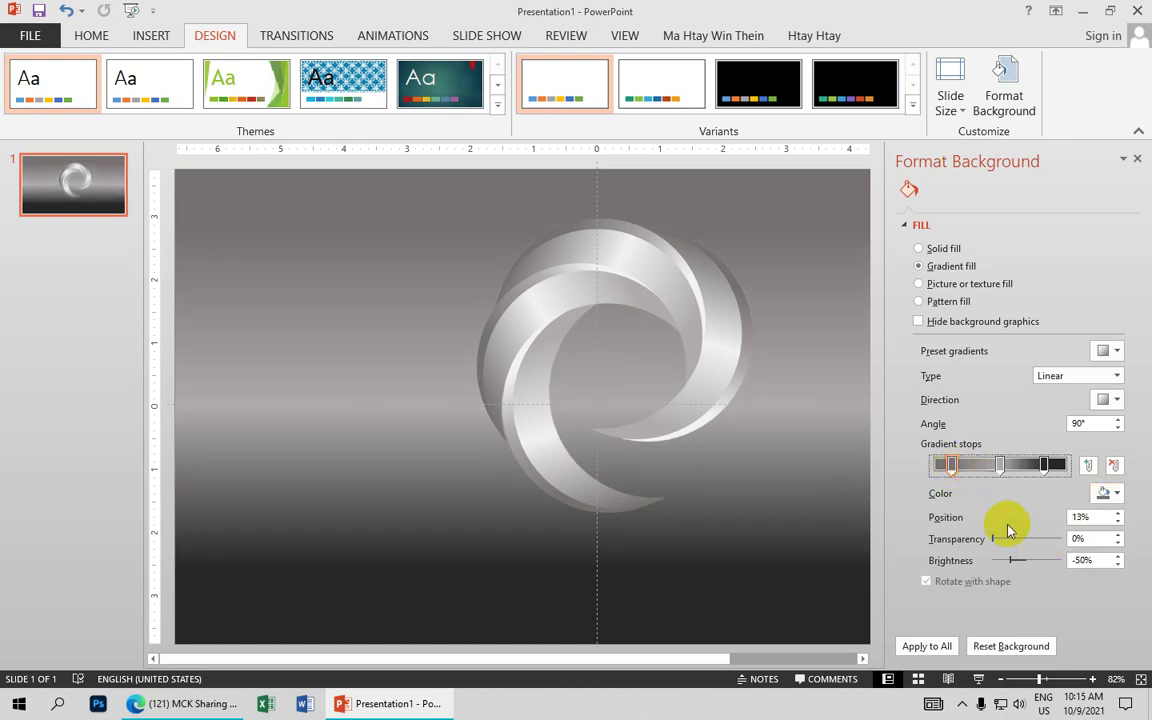
pyautogui.click(1046, 465)
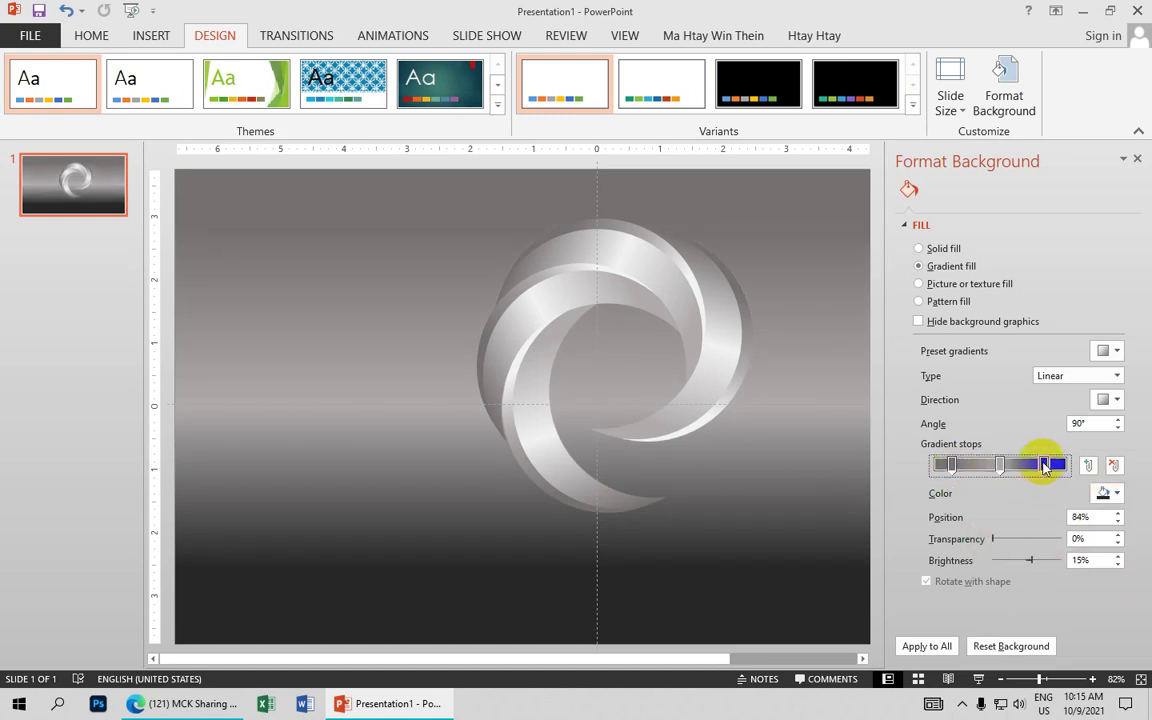
pyautogui.click(1106, 492)
pyautogui.click(1045, 545)
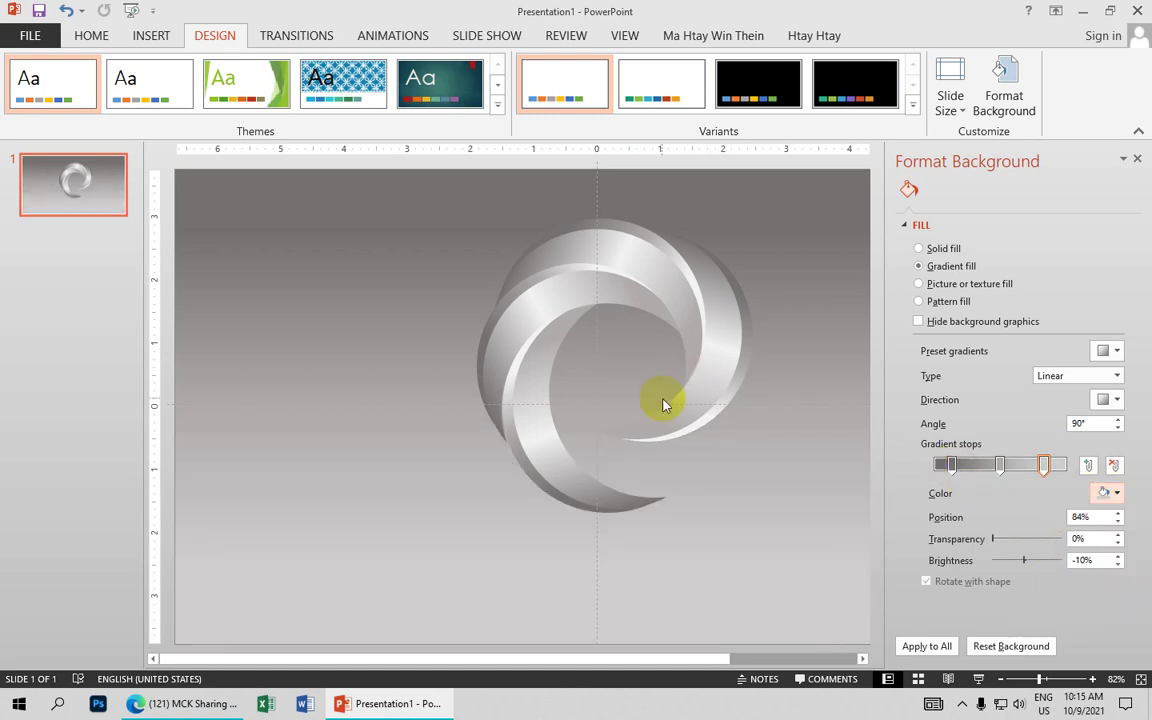
pyautogui.click(549, 470)
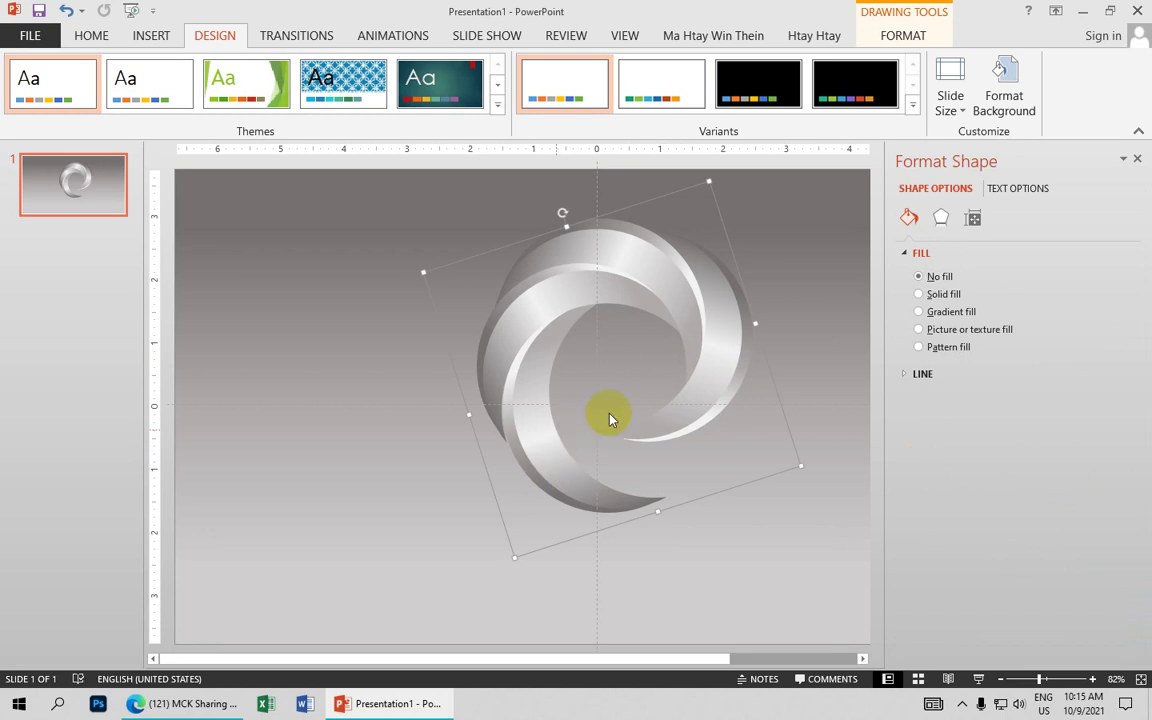
# - Add a touching half reflection to the swirl at 26% transparency, 65% size and 1 pt blur
pyautogui.keyDown('shift'); pyautogui.click(527, 438); pyautogui.keyUp('shift')
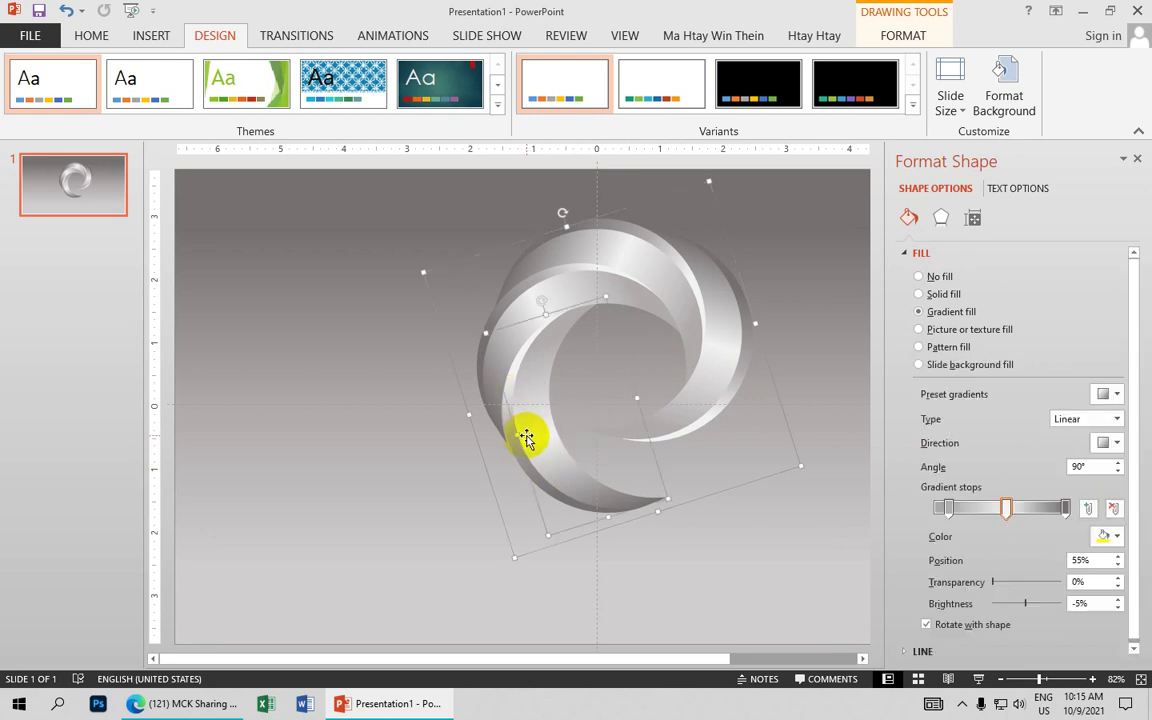
pyautogui.click(943, 221)
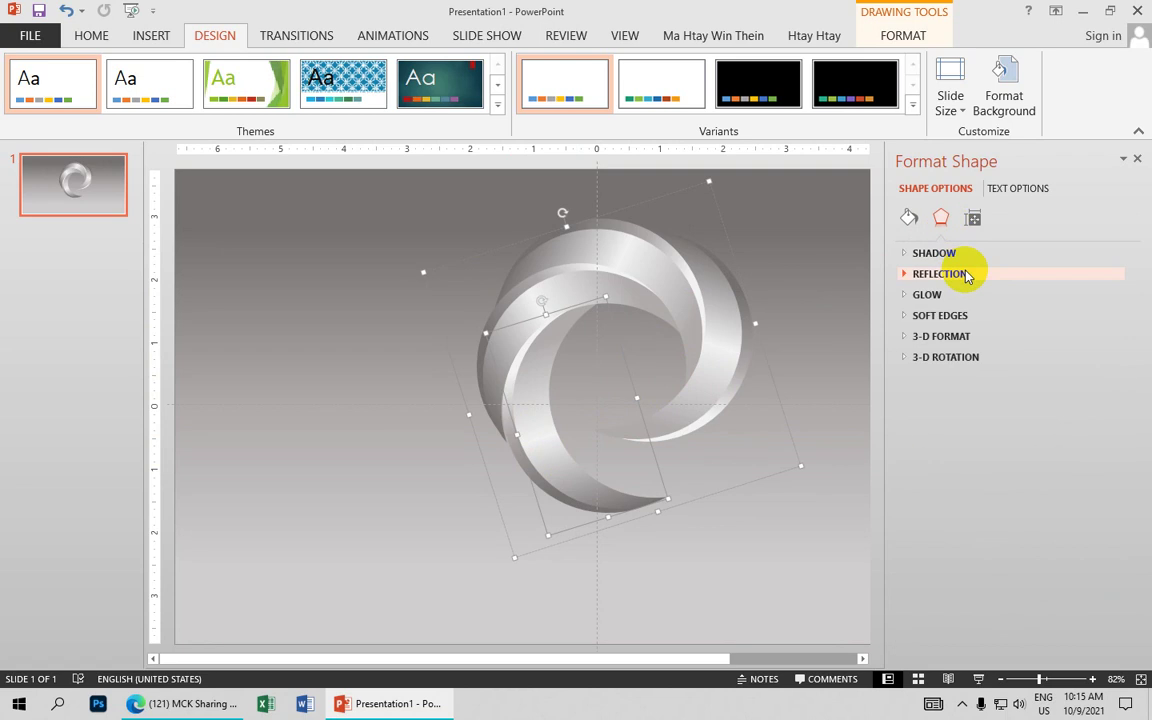
pyautogui.click(940, 273)
pyautogui.click(1108, 295)
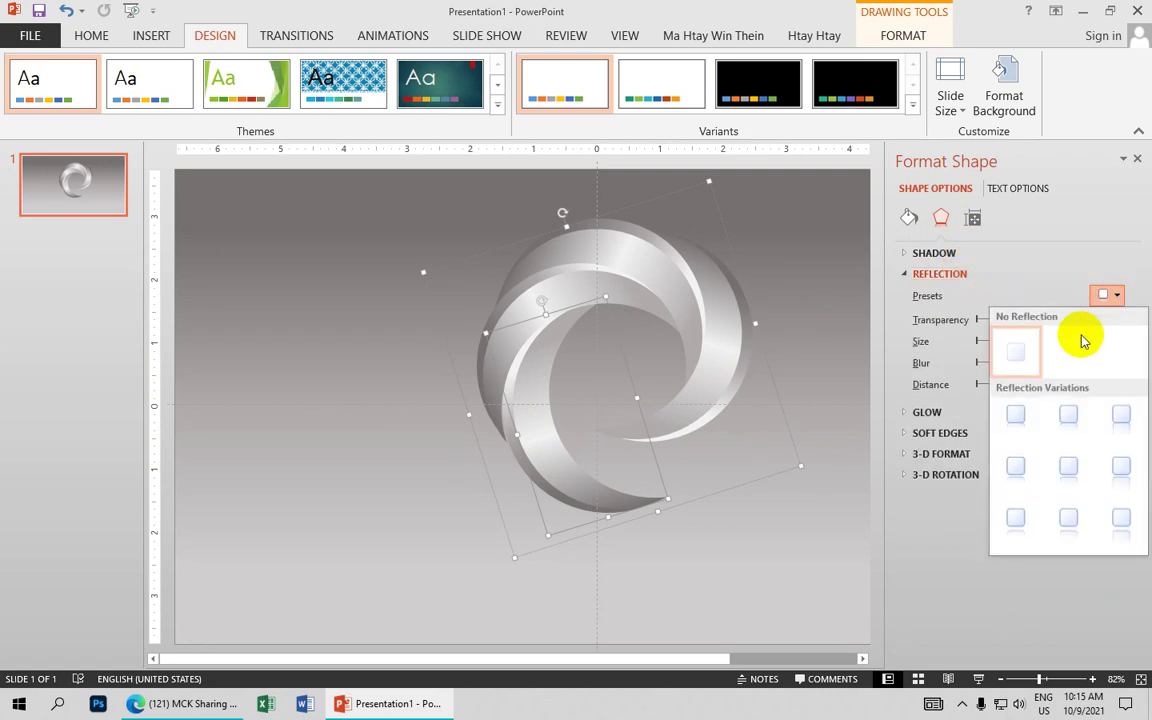
pyautogui.click(1068, 416)
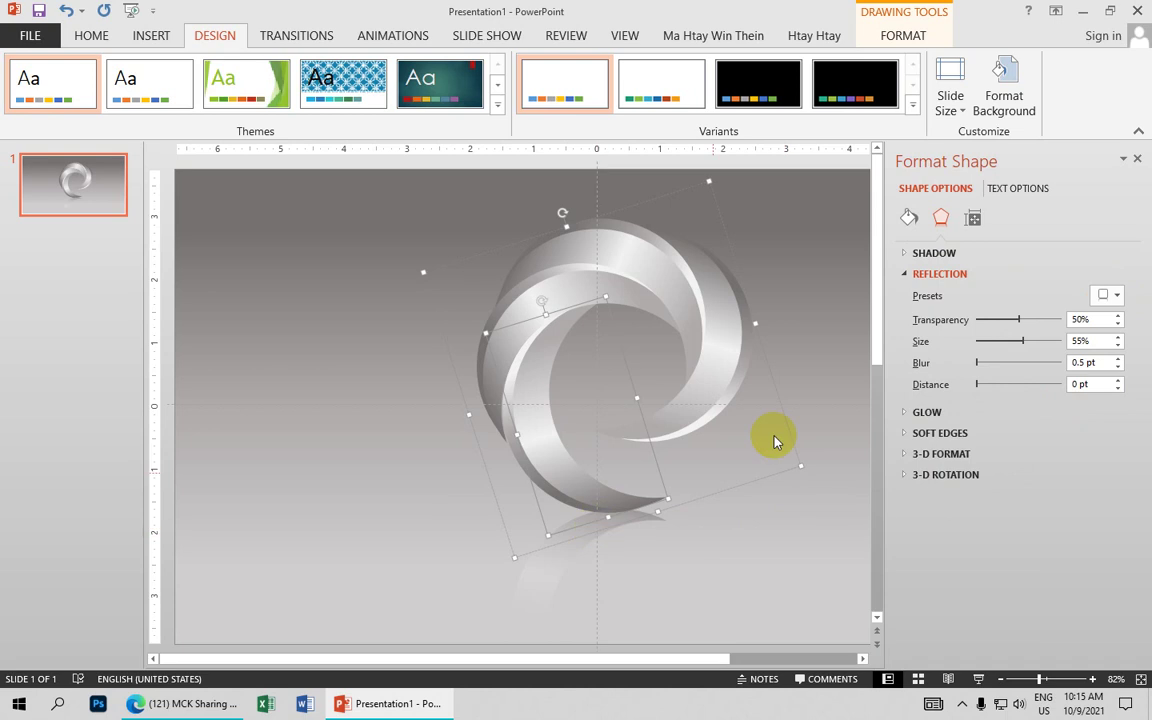
pyautogui.moveTo(1017, 320); pyautogui.dragTo(1002, 319)
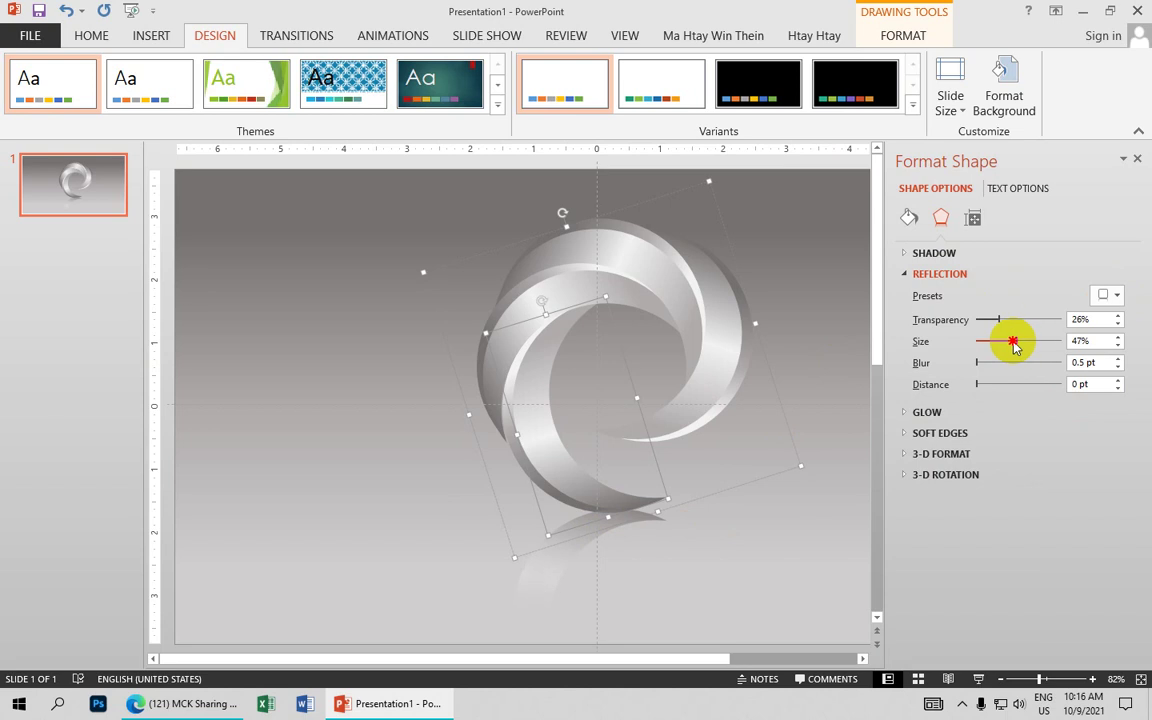
pyautogui.moveTo(1000, 341); pyautogui.dragTo(1030, 341)
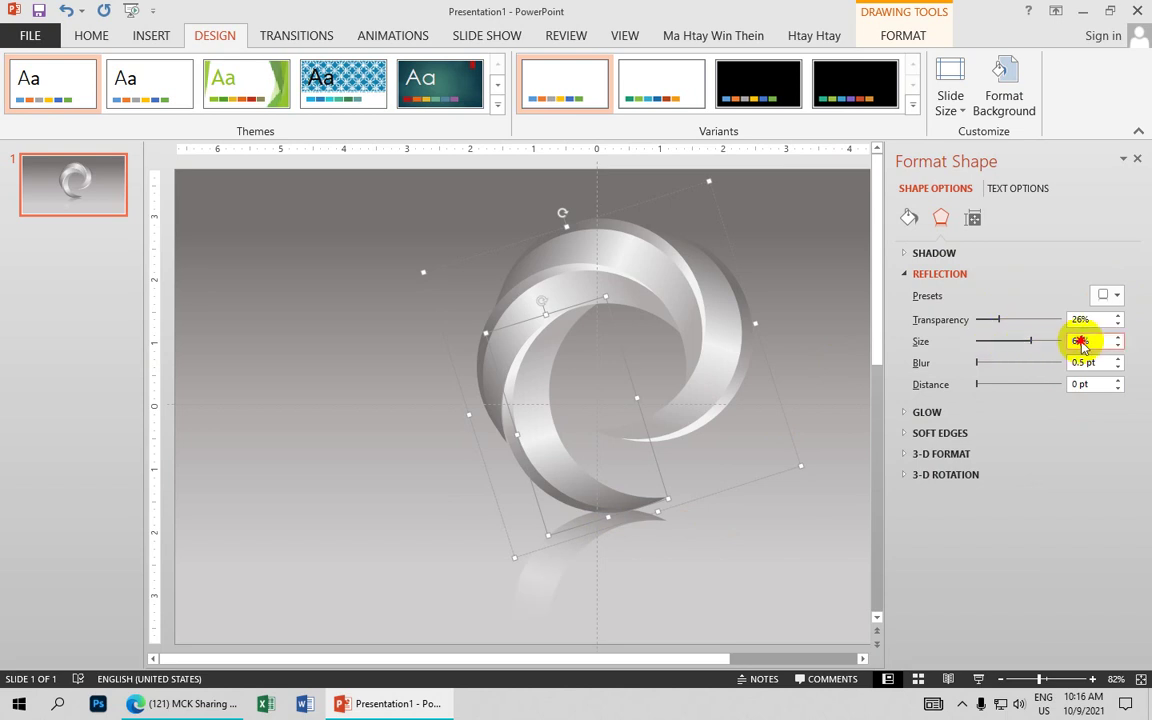
pyautogui.click(1034, 342)
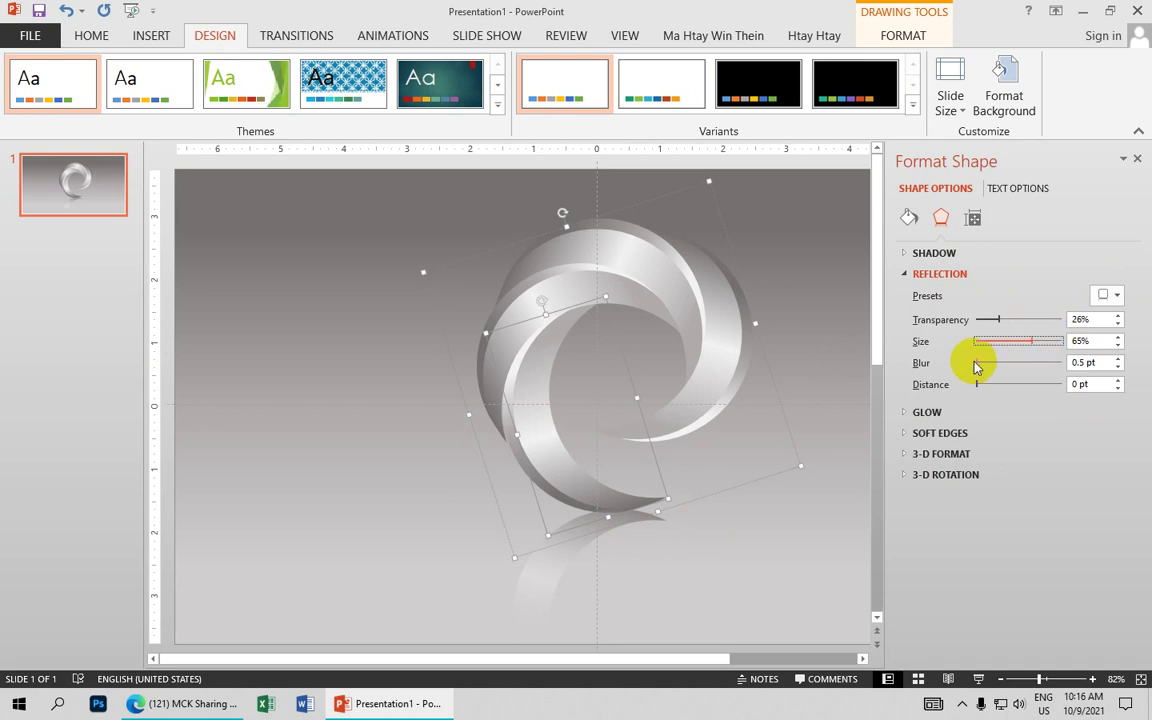
pyautogui.moveTo(976, 363); pyautogui.dragTo(987, 363)
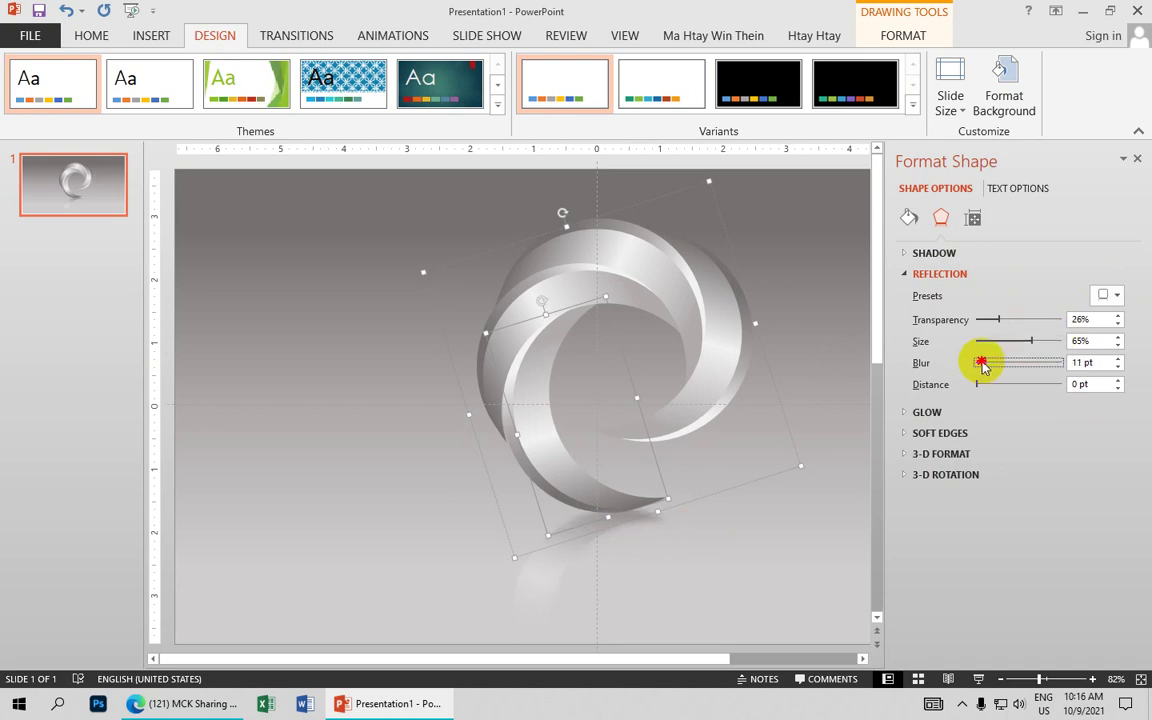
pyautogui.click(777, 265)
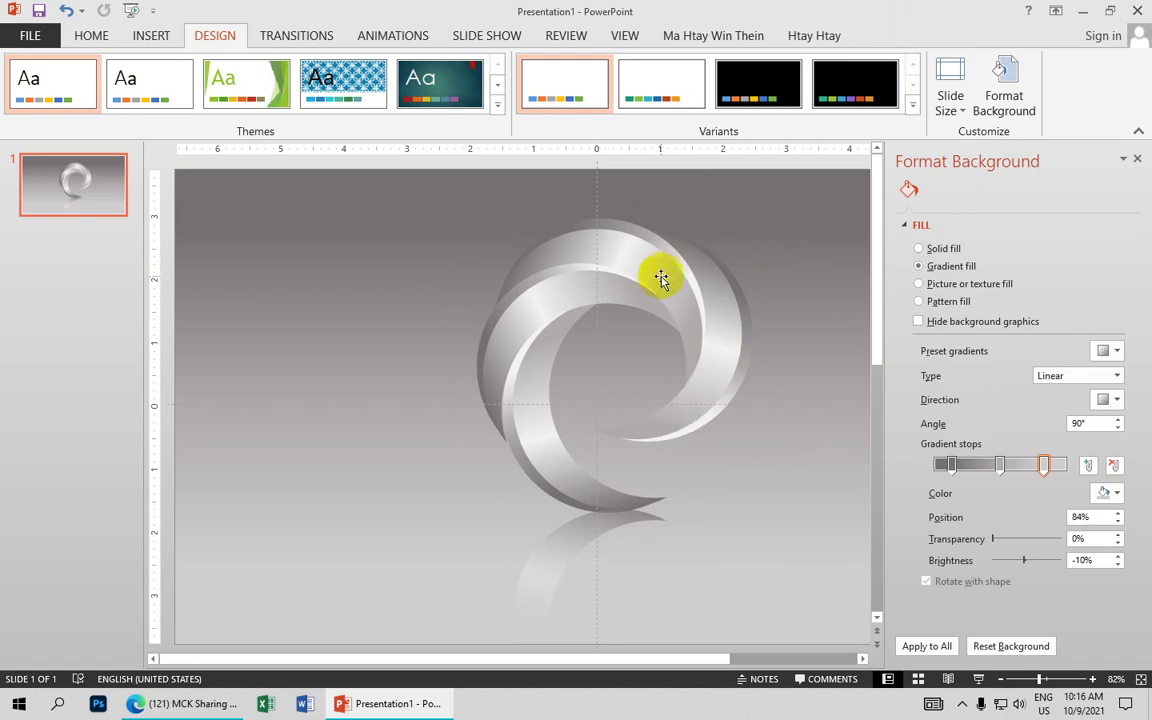
# - Draw a text box above the ring for the '3D Logo' title
pyautogui.click(151, 38)
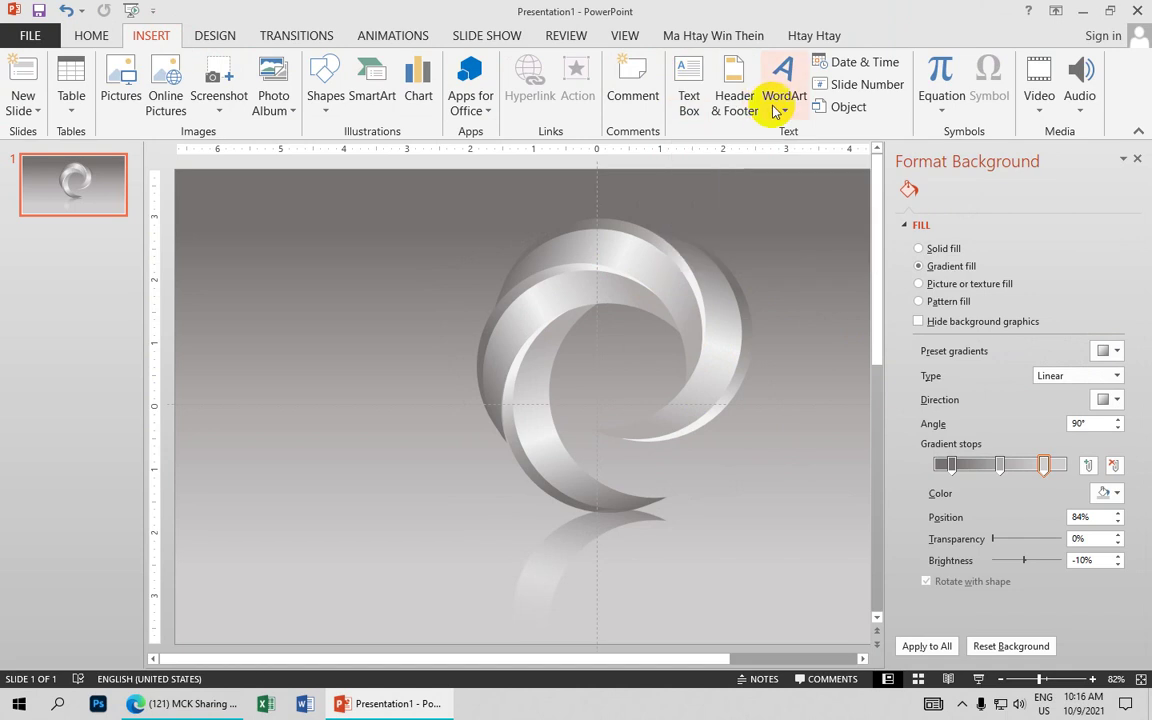
pyautogui.click(695, 103)
pyautogui.click(692, 102)
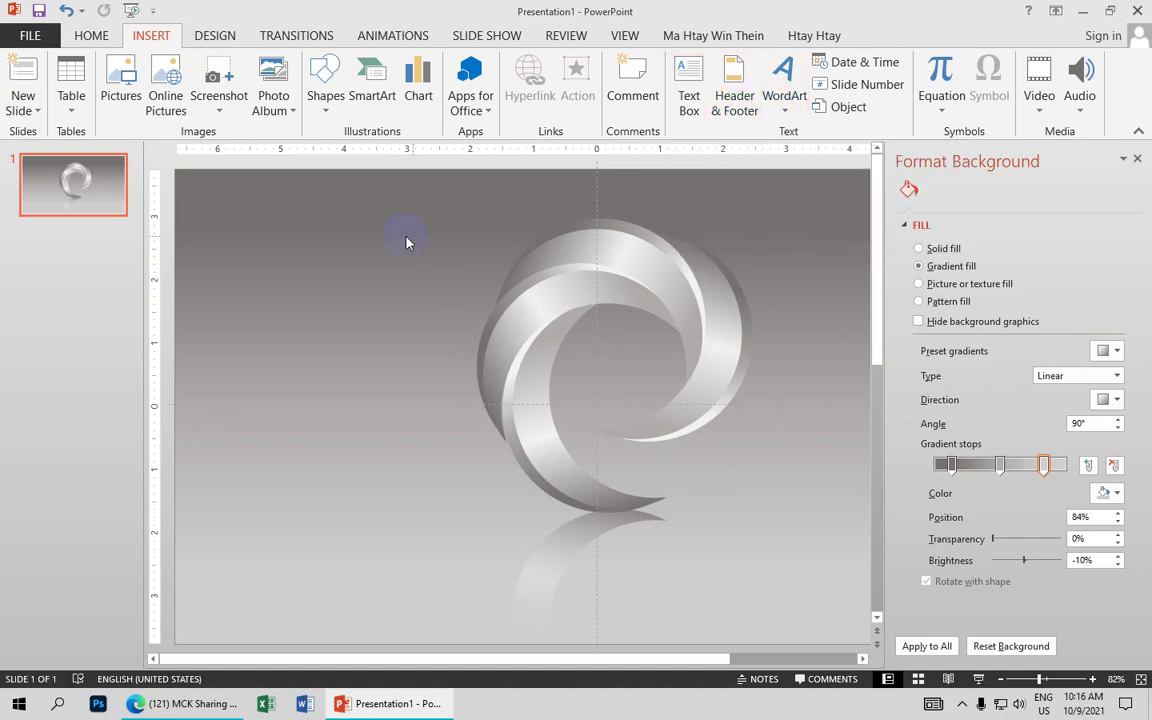
pyautogui.click(689, 100)
pyautogui.moveTo(396, 194); pyautogui.dragTo(540, 227)
pyautogui.write('3D Logo')
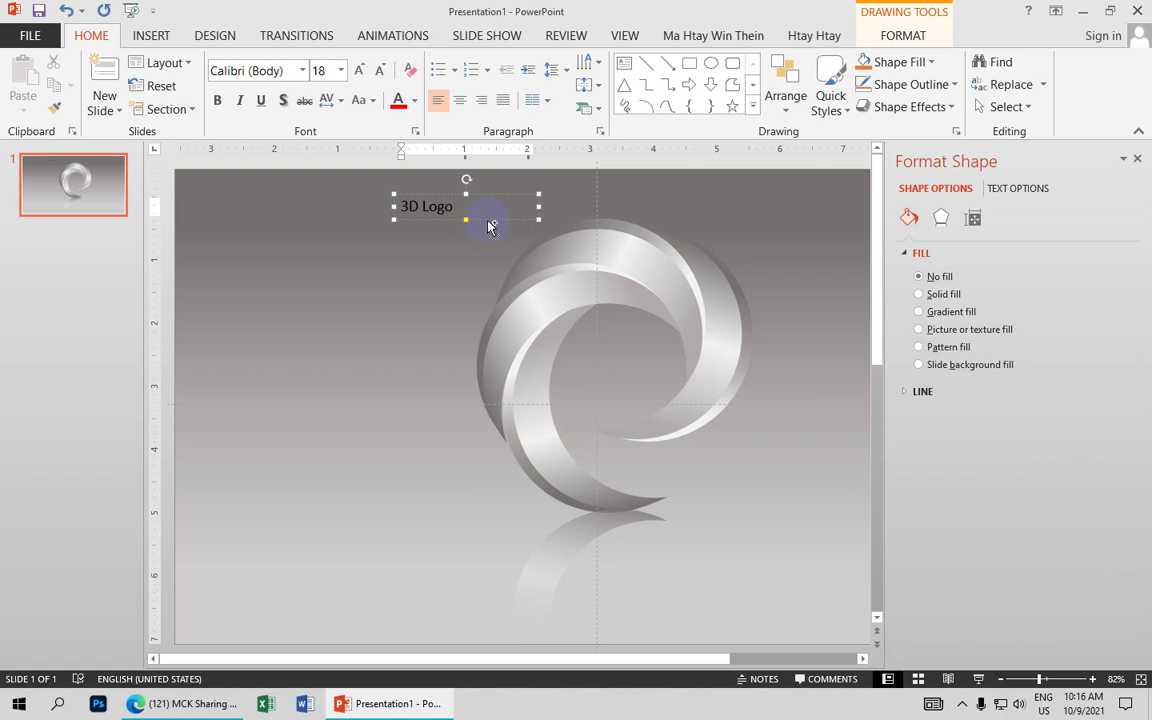
# - Enlarge the '3D Logo' title to 40 pt and centre it in its box
pyautogui.hotkey('ctrl', 'a')
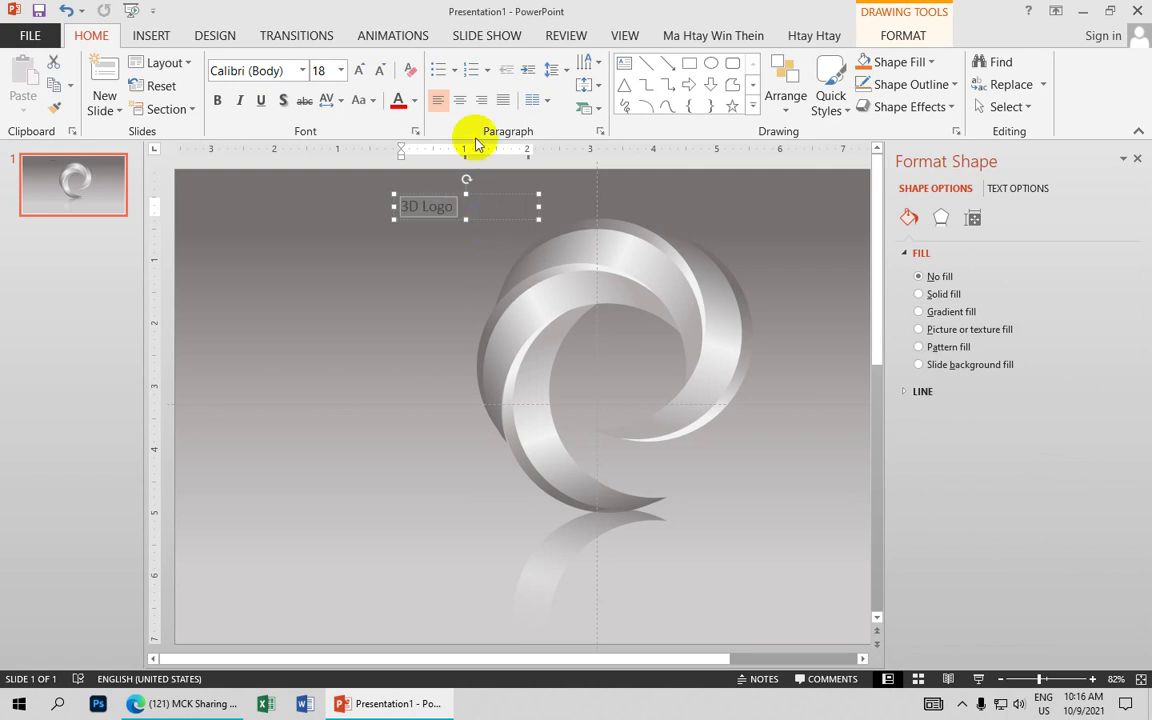
pyautogui.click(359, 70)
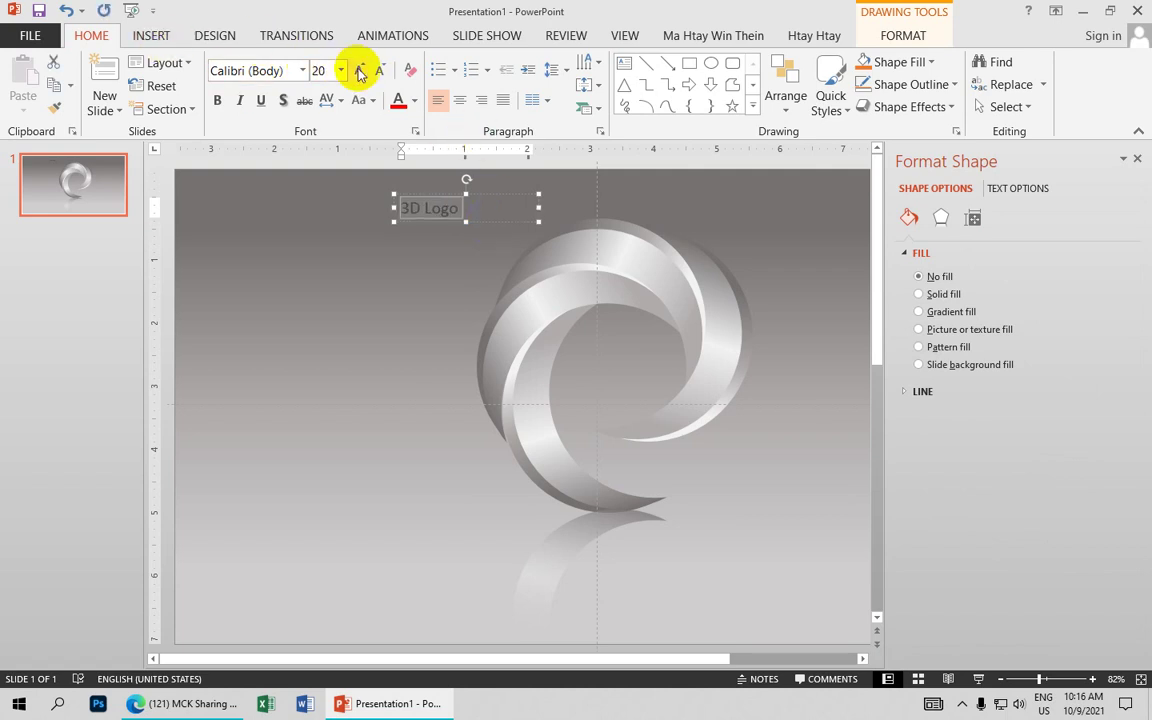
pyautogui.click(359, 70)
pyautogui.click(359, 70)
pyautogui.click(359, 70)
pyautogui.click(359, 70)
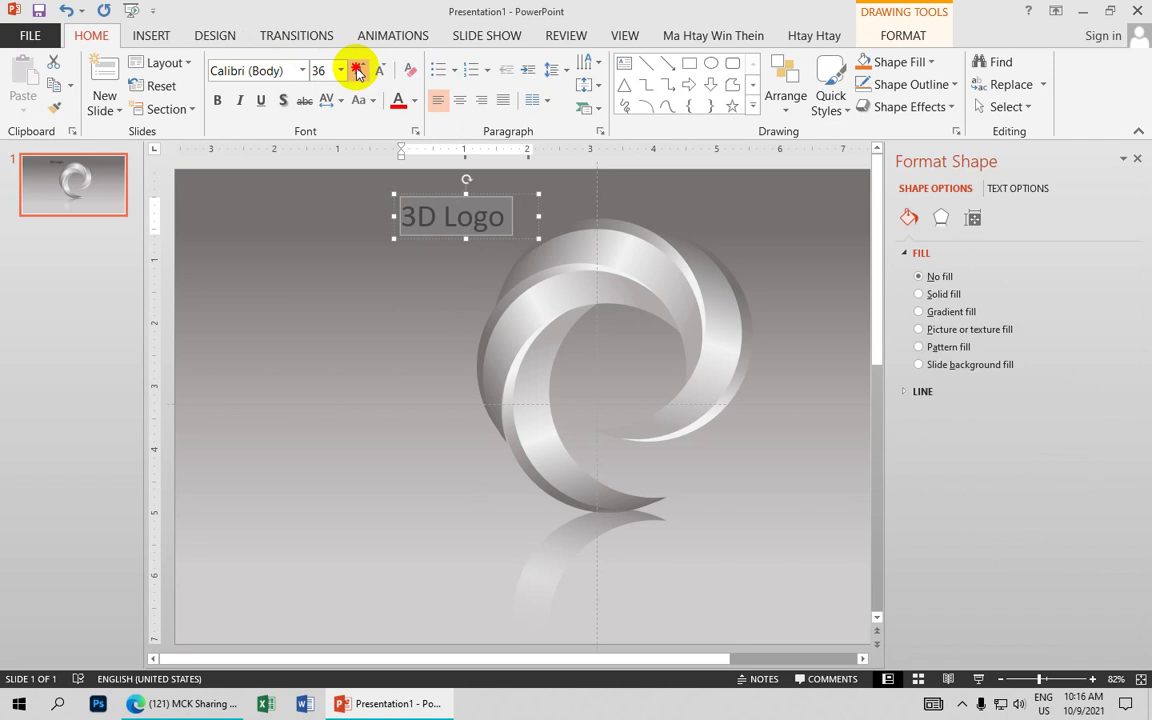
pyautogui.click(359, 70)
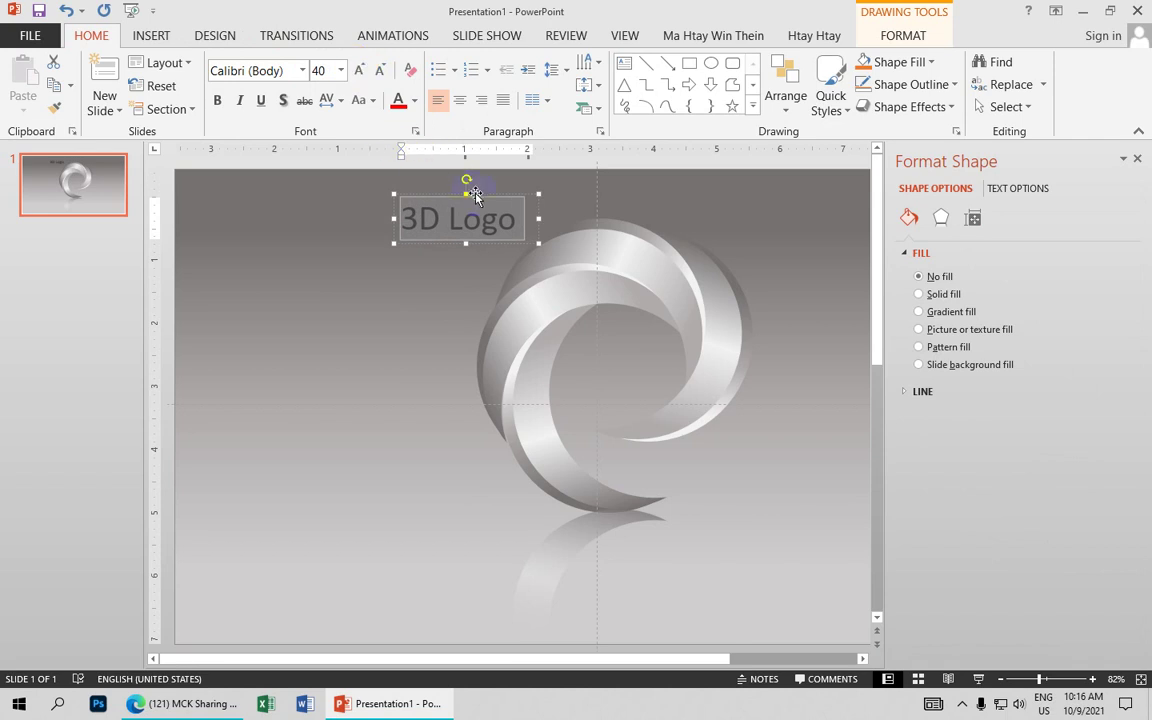
pyautogui.moveTo(458, 190); pyautogui.dragTo(433, 176)
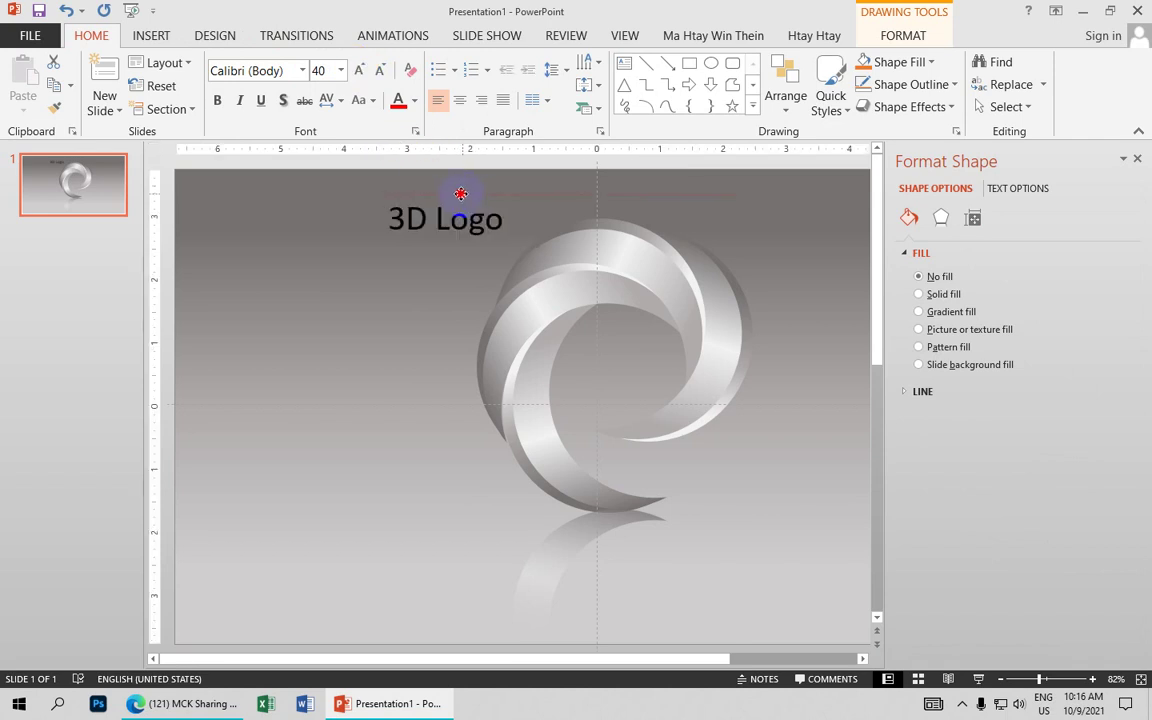
pyautogui.click(459, 100)
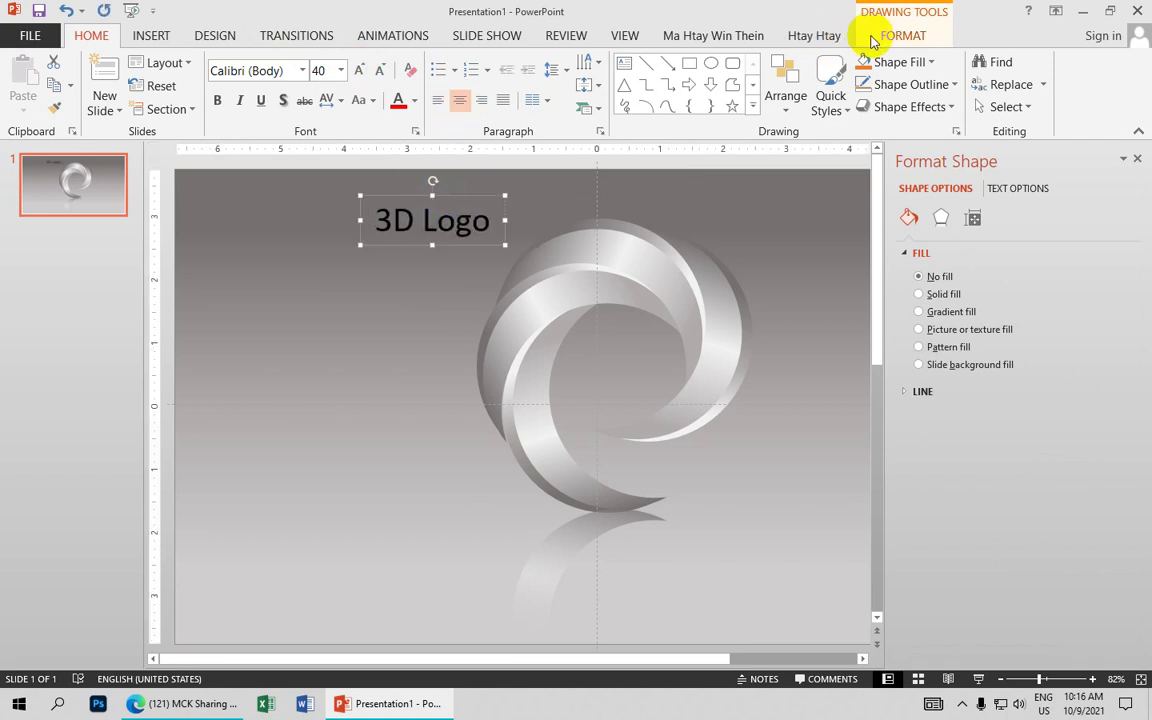
# - Set the title font to Bodoni Bd BT and widen the box to one line
pyautogui.click(302, 70)
pyautogui.scroll(-8, 238, 188)
pyautogui.scroll(-1, 250, 206)
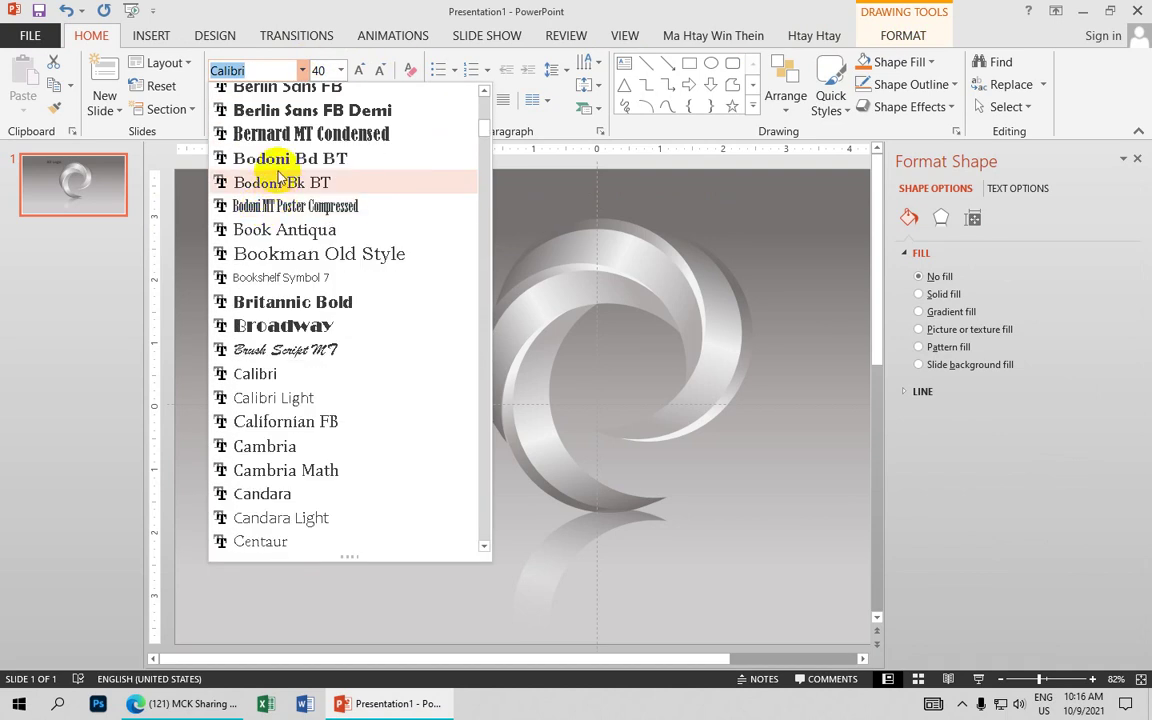
pyautogui.click(272, 158)
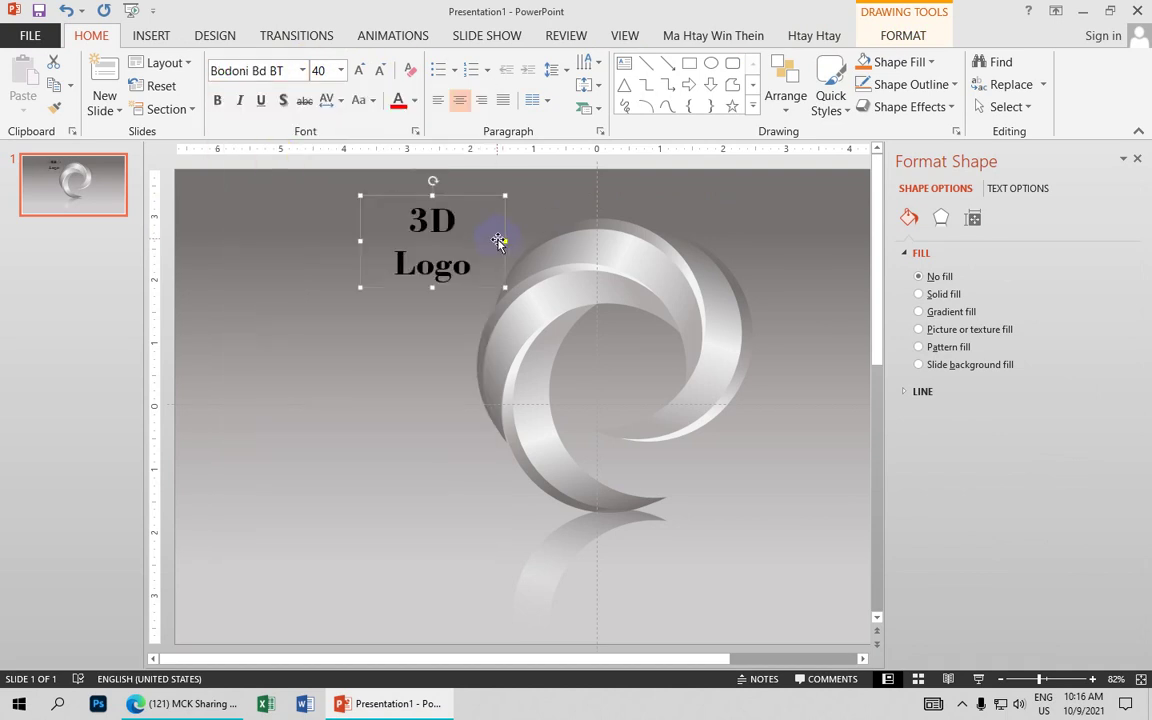
pyautogui.moveTo(505, 240); pyautogui.dragTo(527, 240)
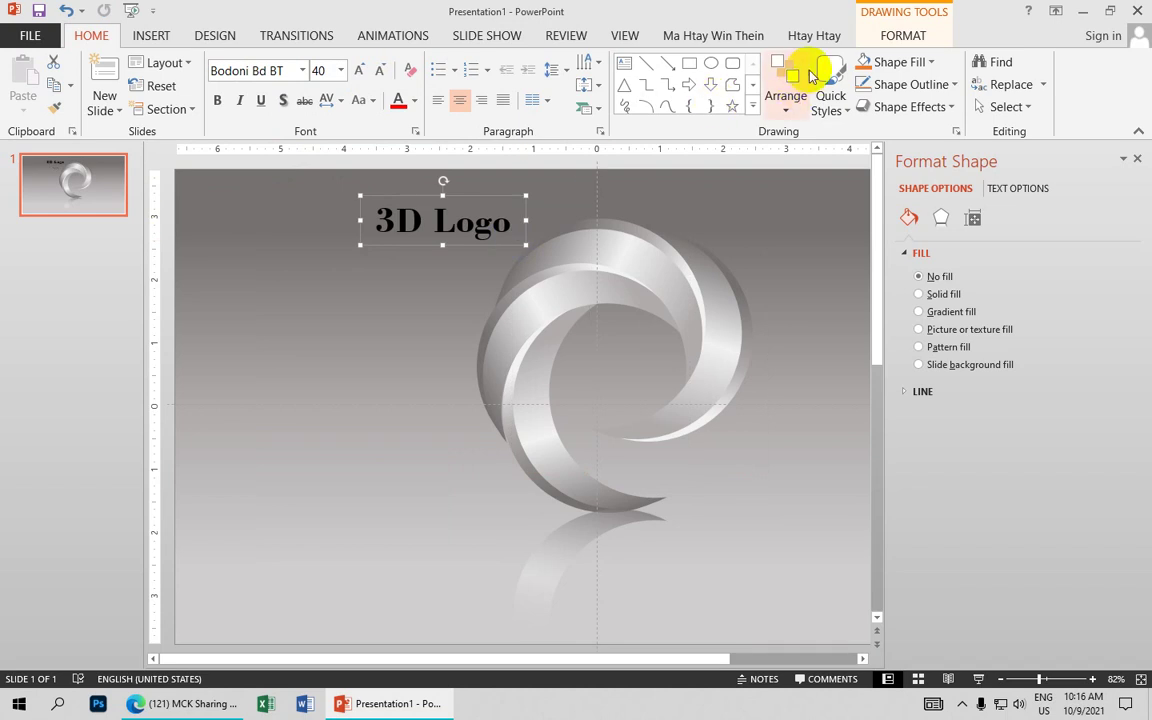
pyautogui.click(898, 40)
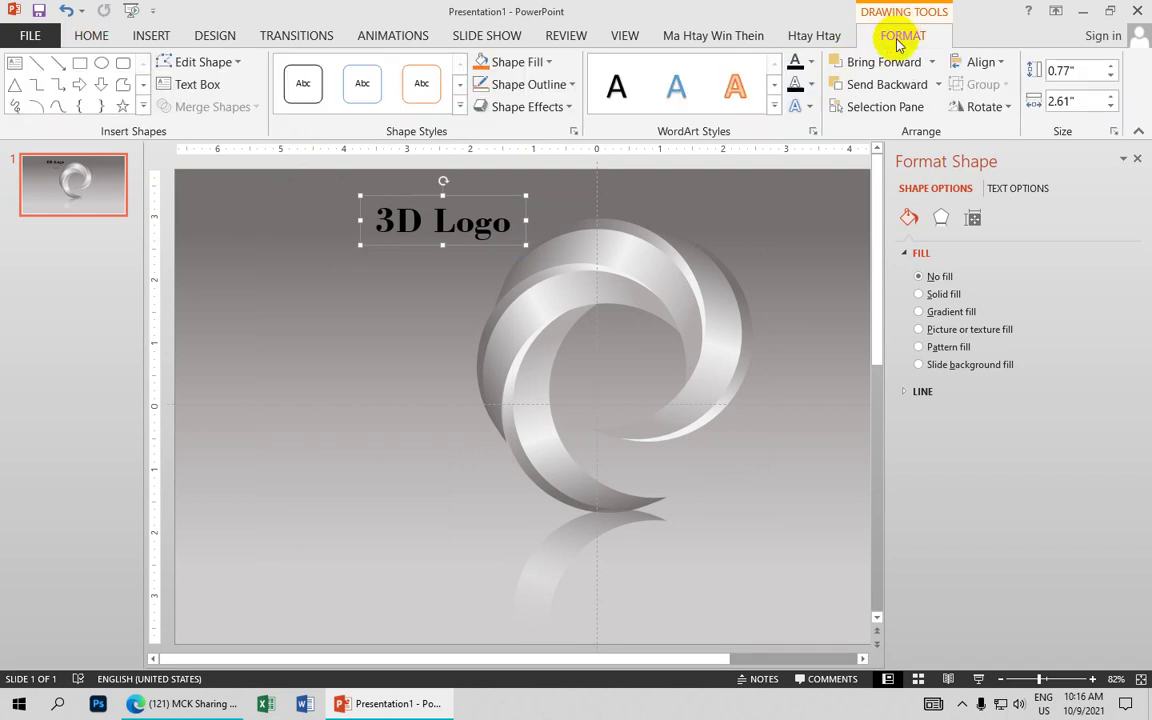
# - Fill the '3D Logo' title text with Green and give it a Purple text outline
pyautogui.click(811, 61)
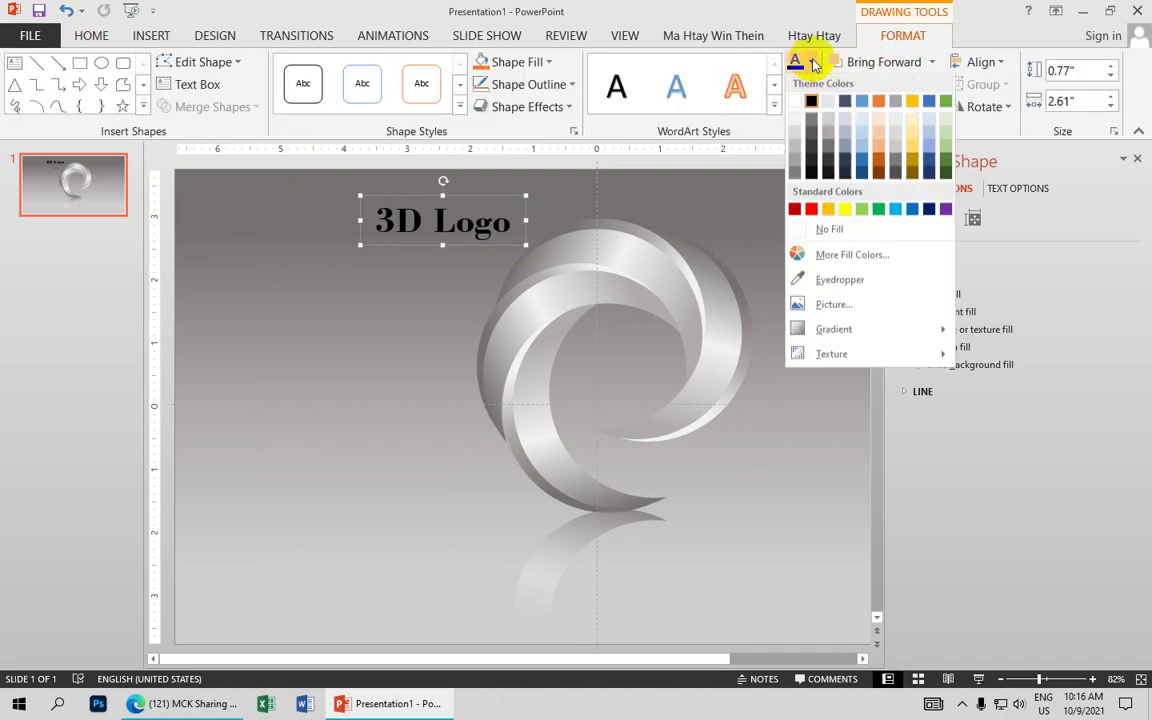
pyautogui.click(878, 210)
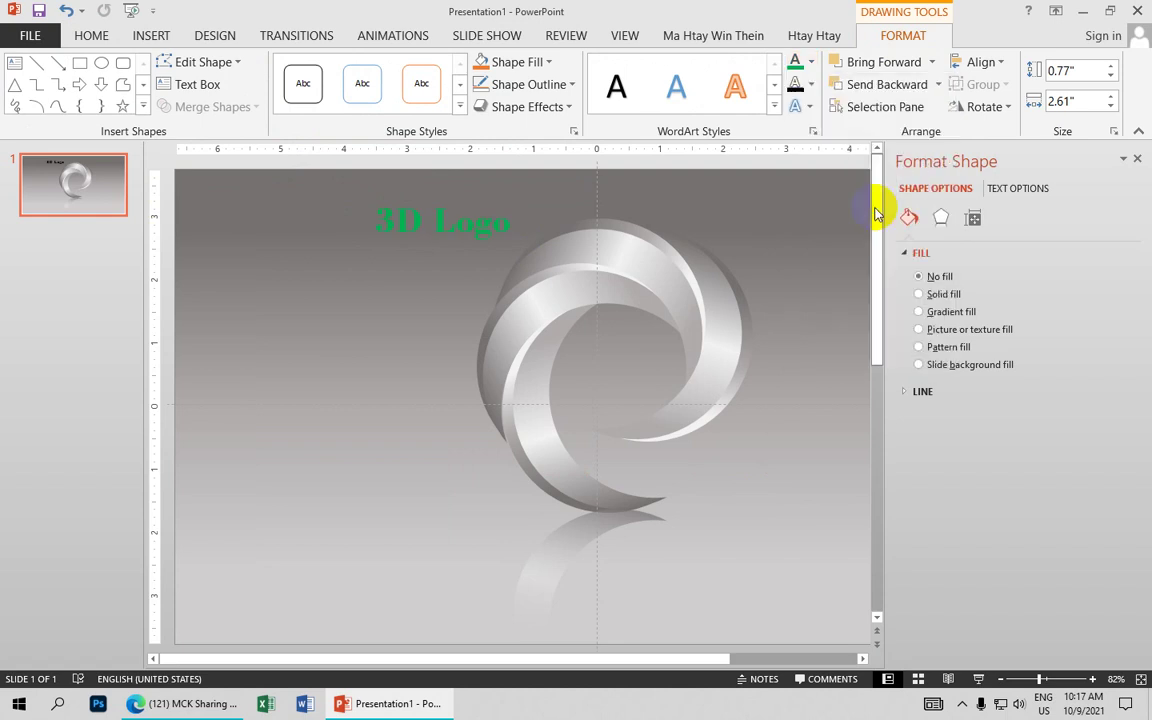
pyautogui.click(811, 85)
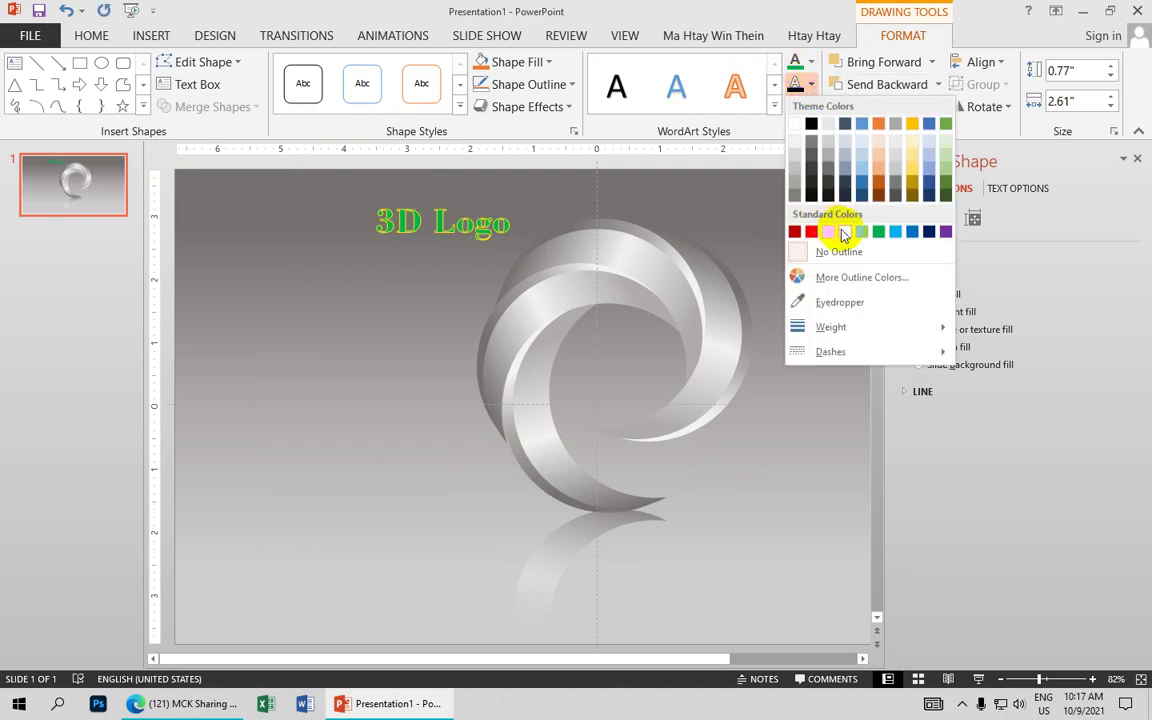
pyautogui.click(946, 232)
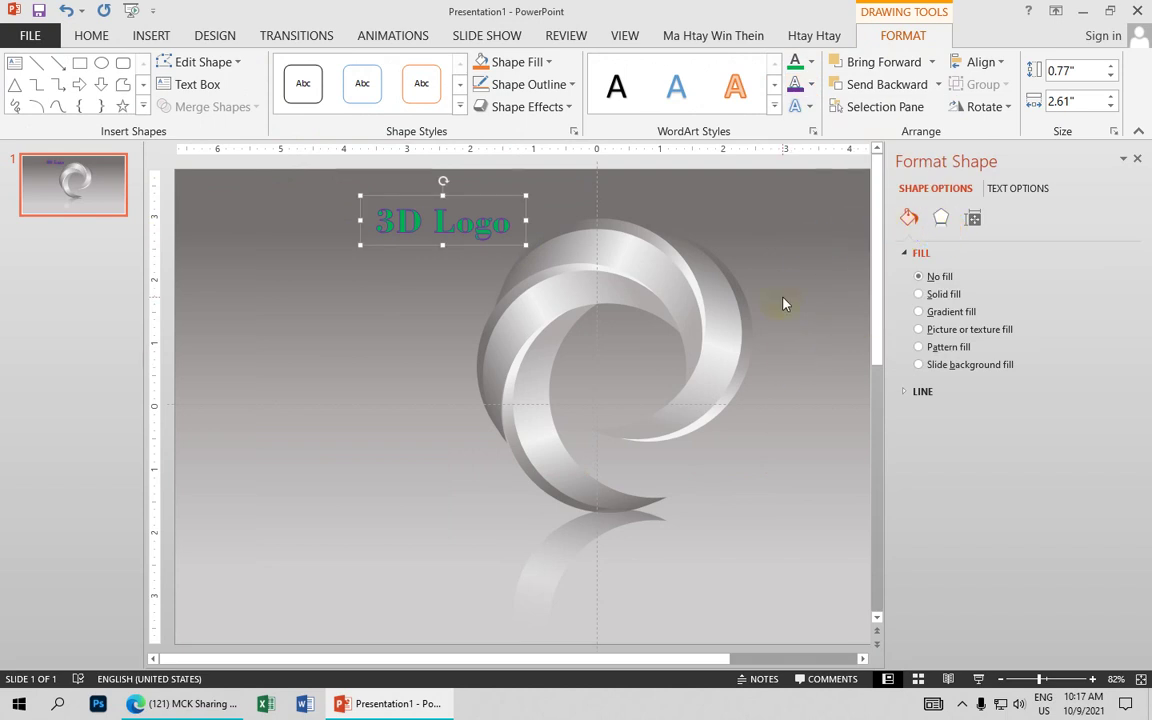
pyautogui.click(33, 35)
# - Save the presentation to the Desktop with the file name '3D Logo'
pyautogui.click(52, 216)
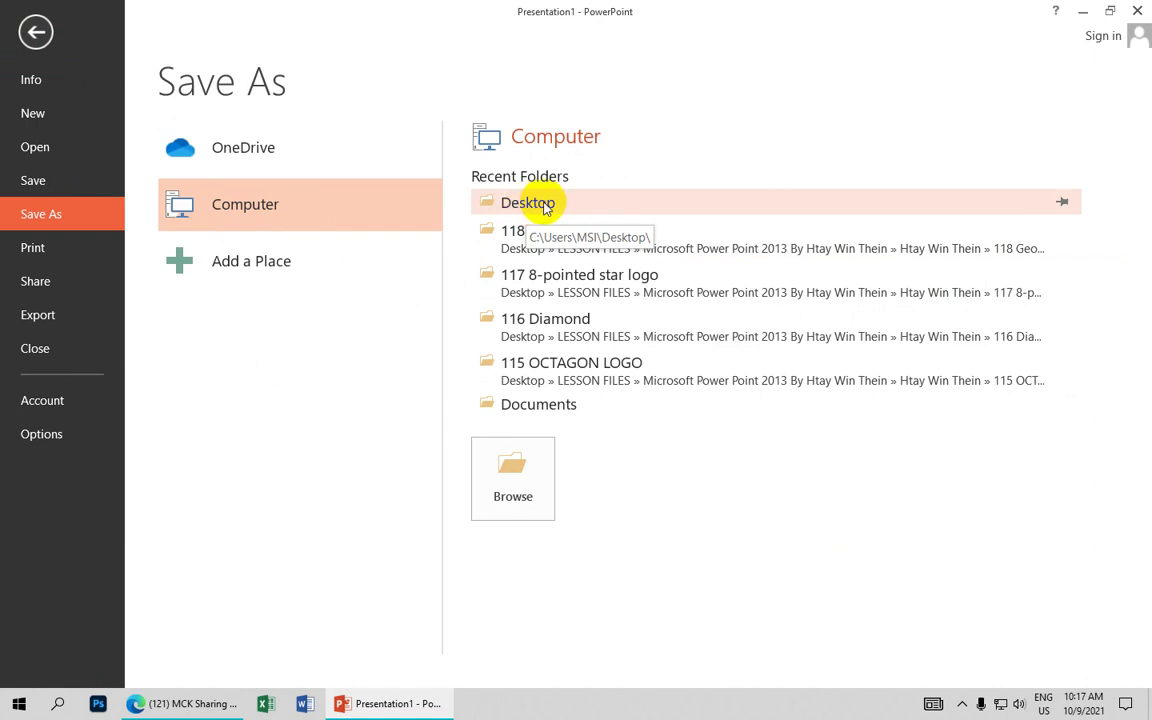
pyautogui.click(543, 205)
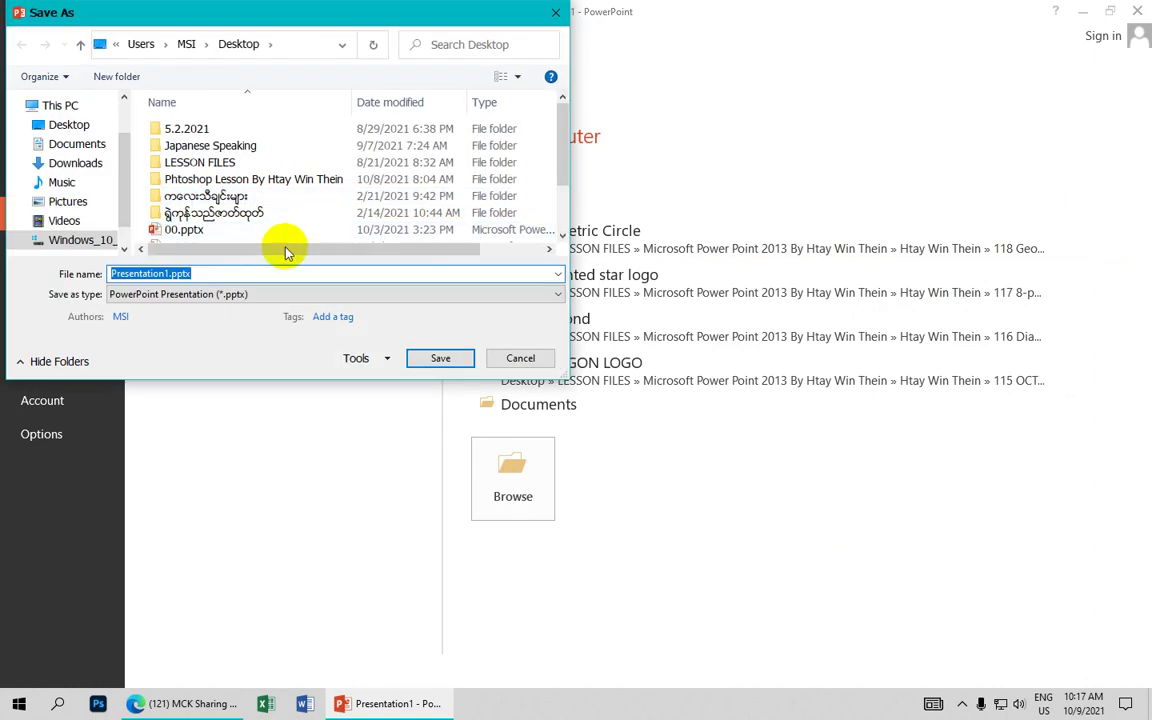
pyautogui.write('3')
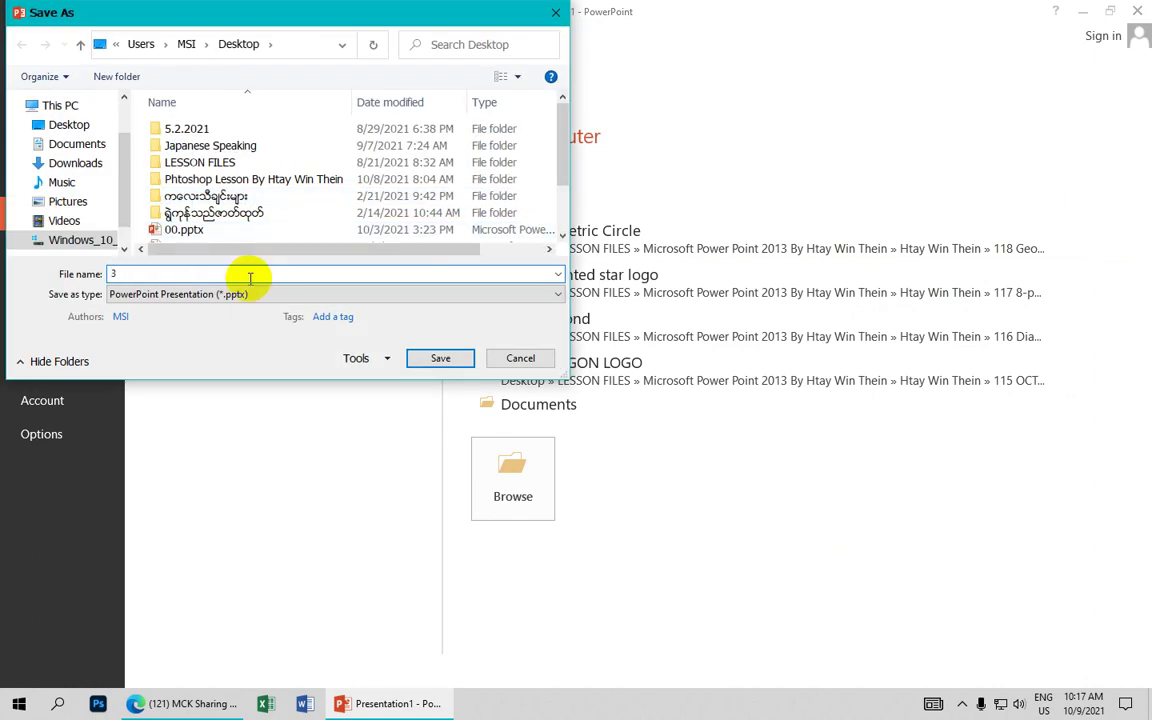
pyautogui.write('D ')
pyautogui.write('L')
pyautogui.write('ogo')
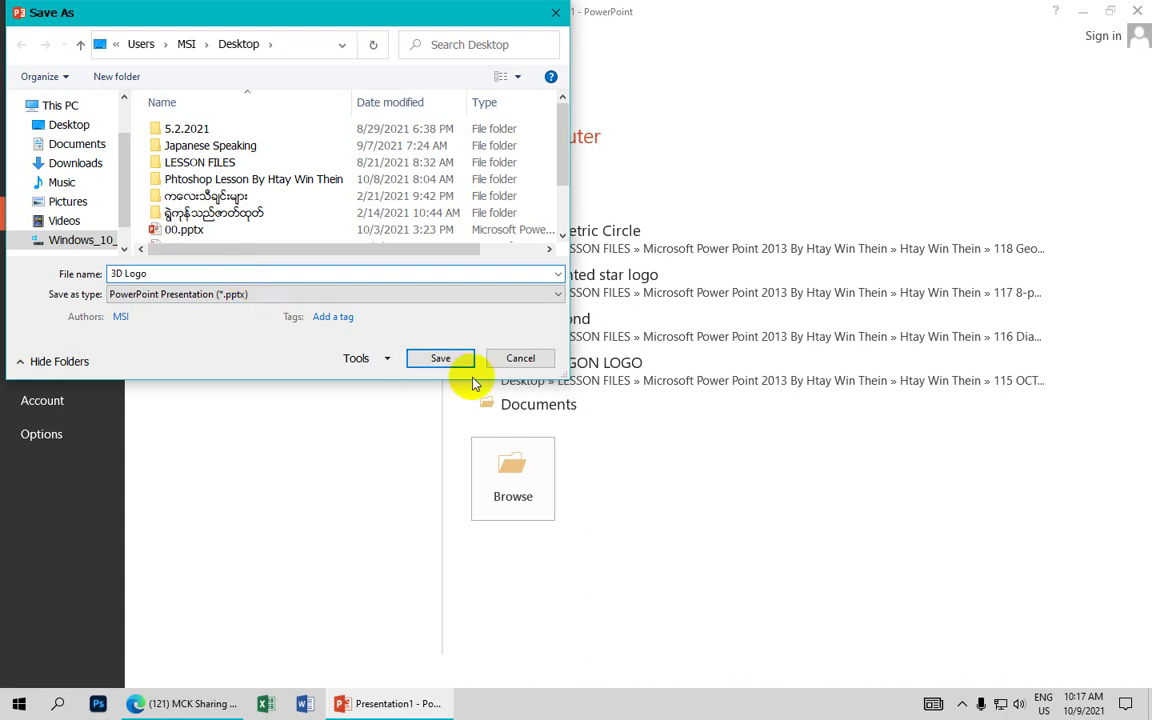
pyautogui.click(440, 358)
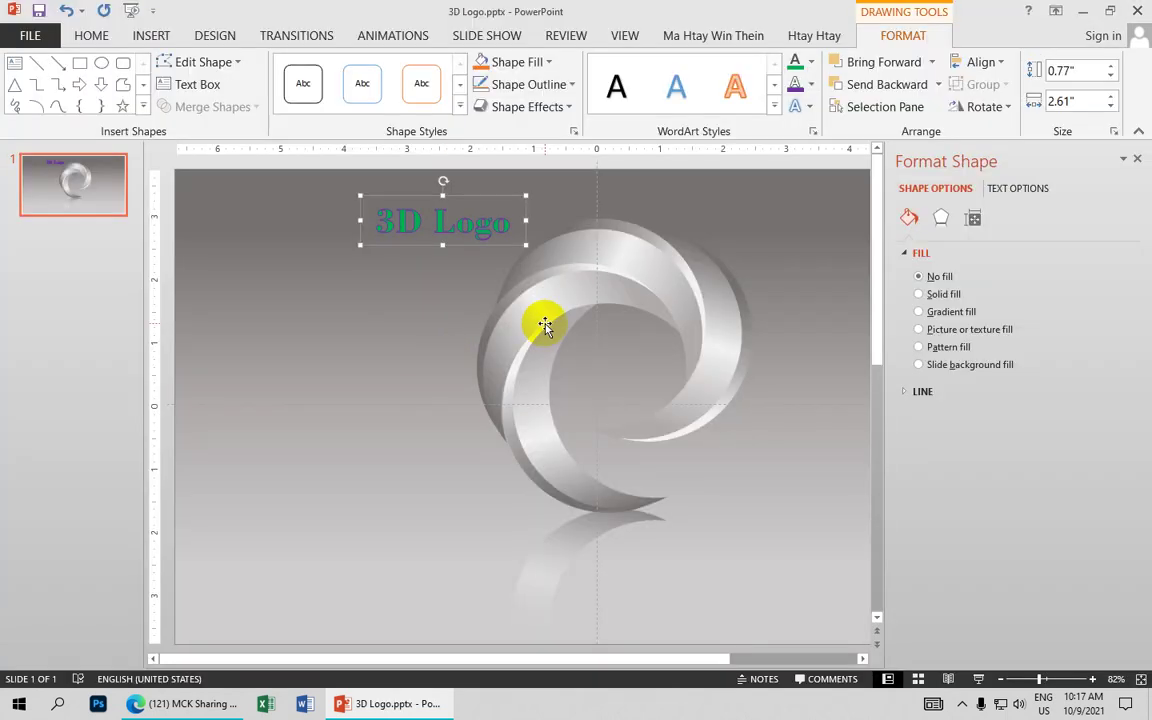
# - Minimize the PowerPoint window so the desktop icon for 3D Logo.pptx is visible
pyautogui.click(631, 226)
pyautogui.moveTo(670, 230); pyautogui.dragTo(685, 236)
pyautogui.click(1081, 11)
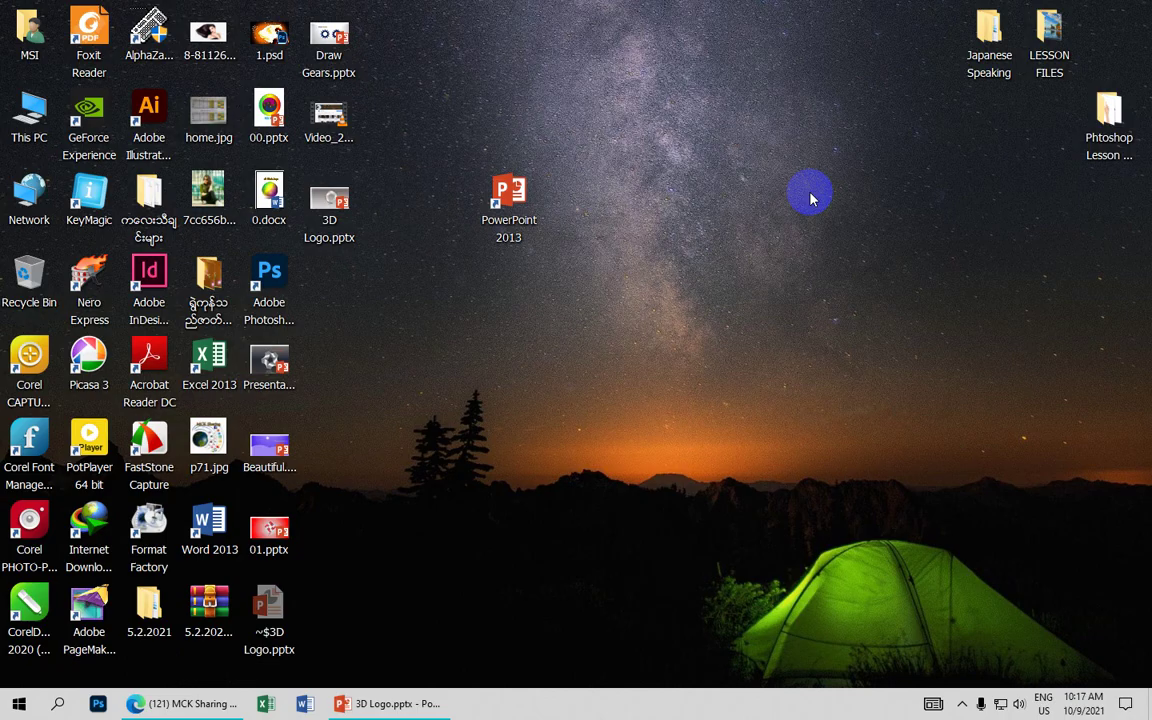